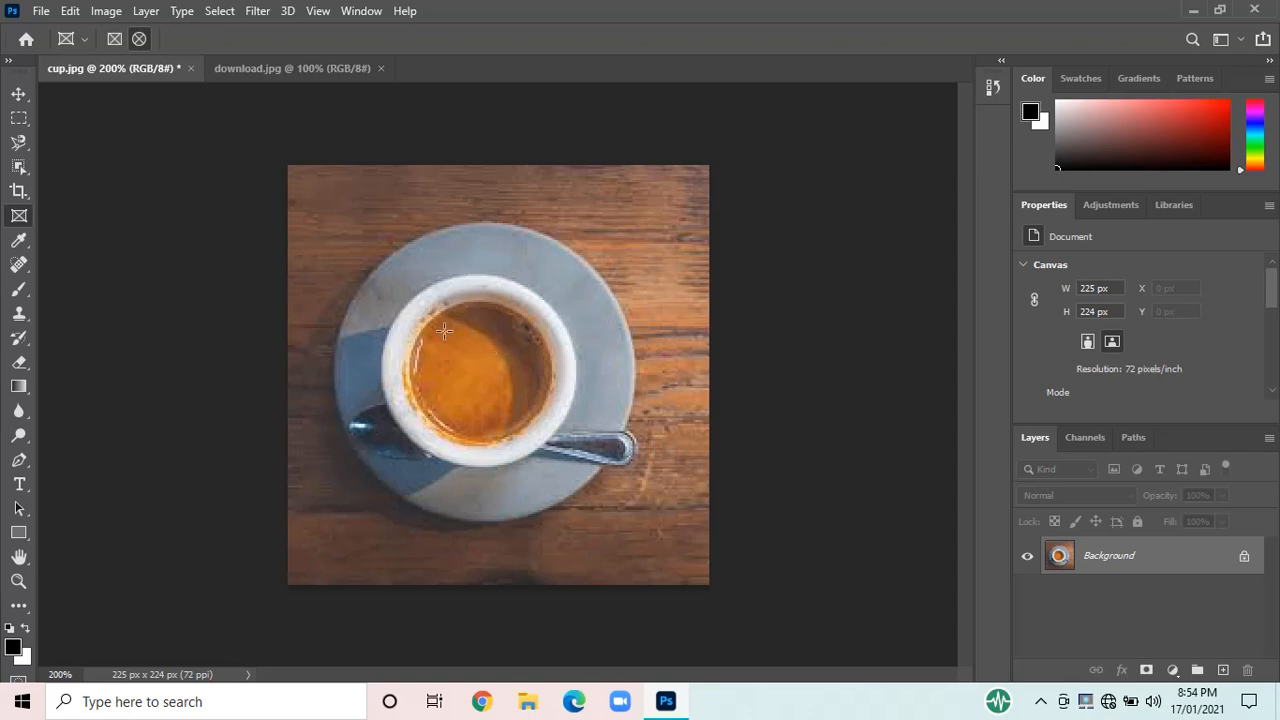
pyautogui.moveTo(386, 279); pyautogui.dragTo(580, 452)
pyautogui.moveTo(581, 280); pyautogui.dragTo(544, 309)
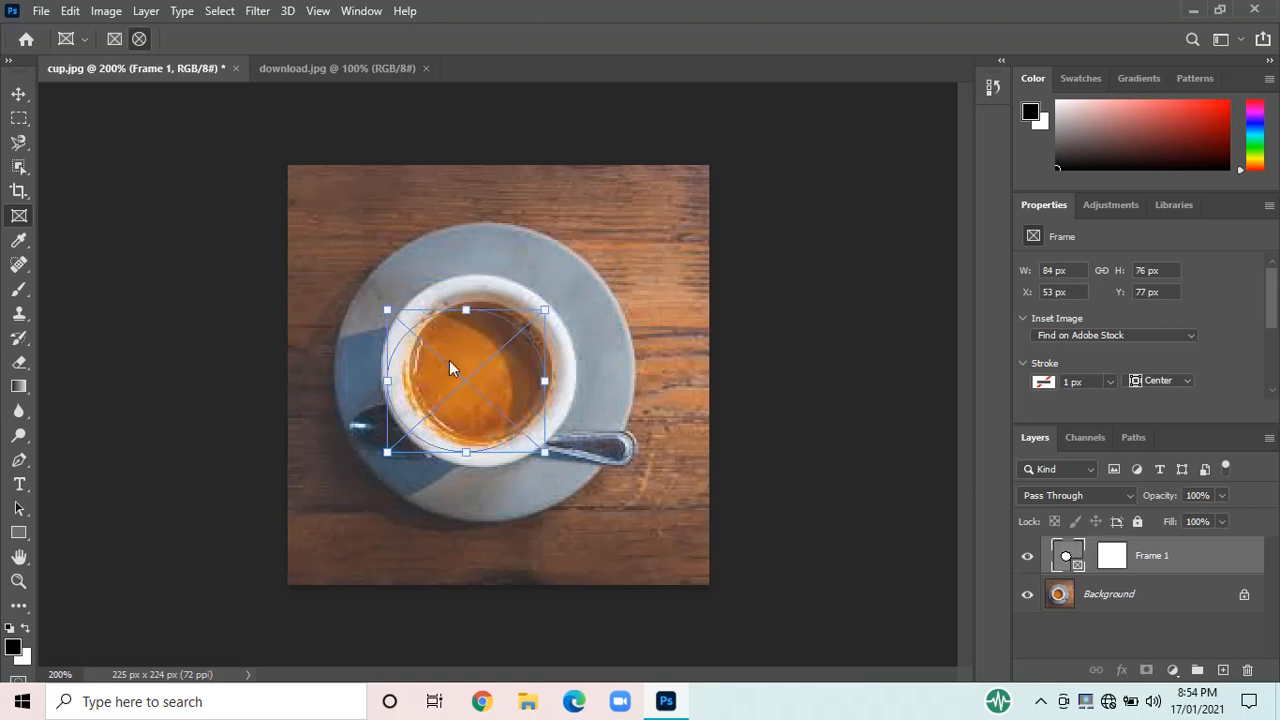
pyautogui.moveTo(386, 453); pyautogui.dragTo(382, 485)
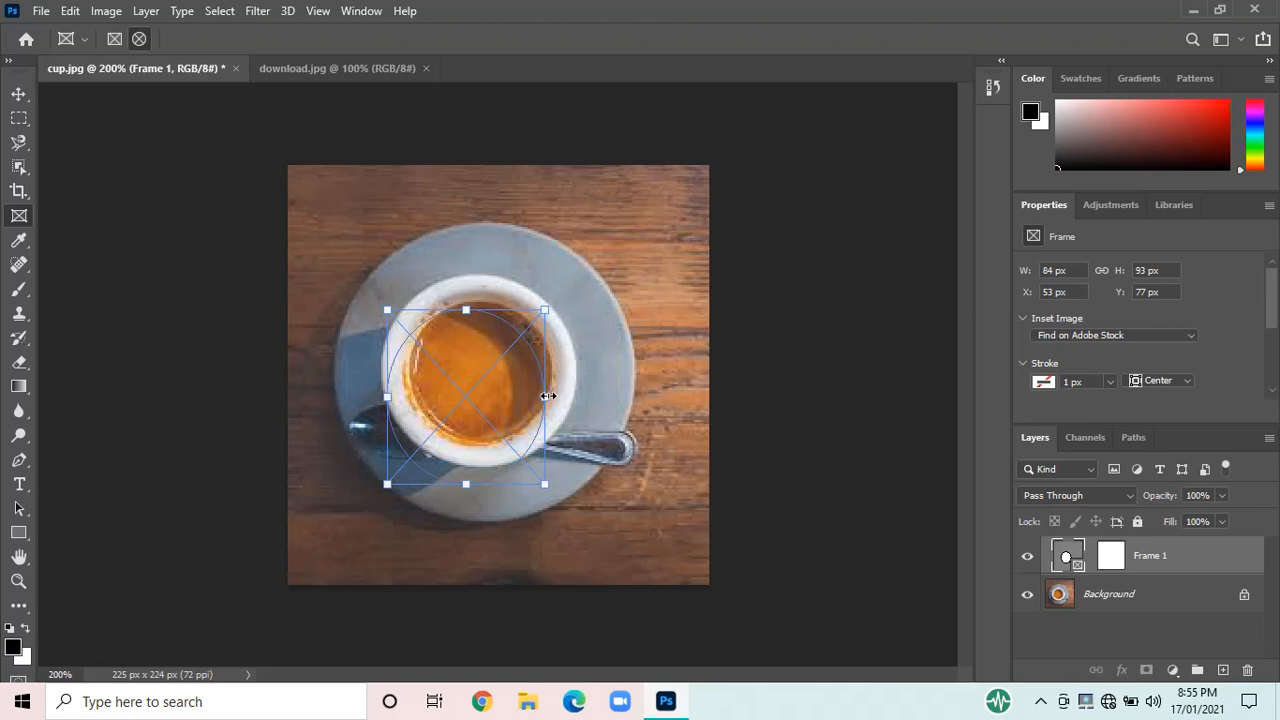
pyautogui.moveTo(545, 396); pyautogui.dragTo(597, 394)
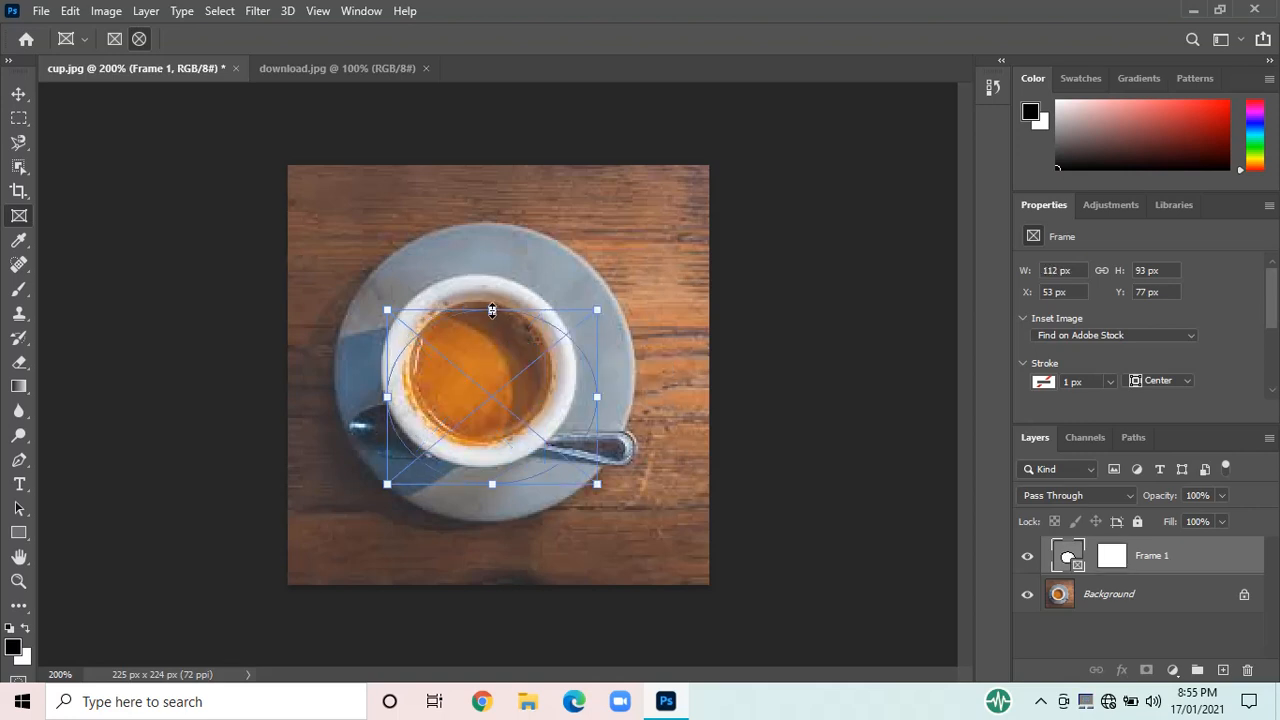
pyautogui.moveTo(492, 310); pyautogui.dragTo(491, 260)
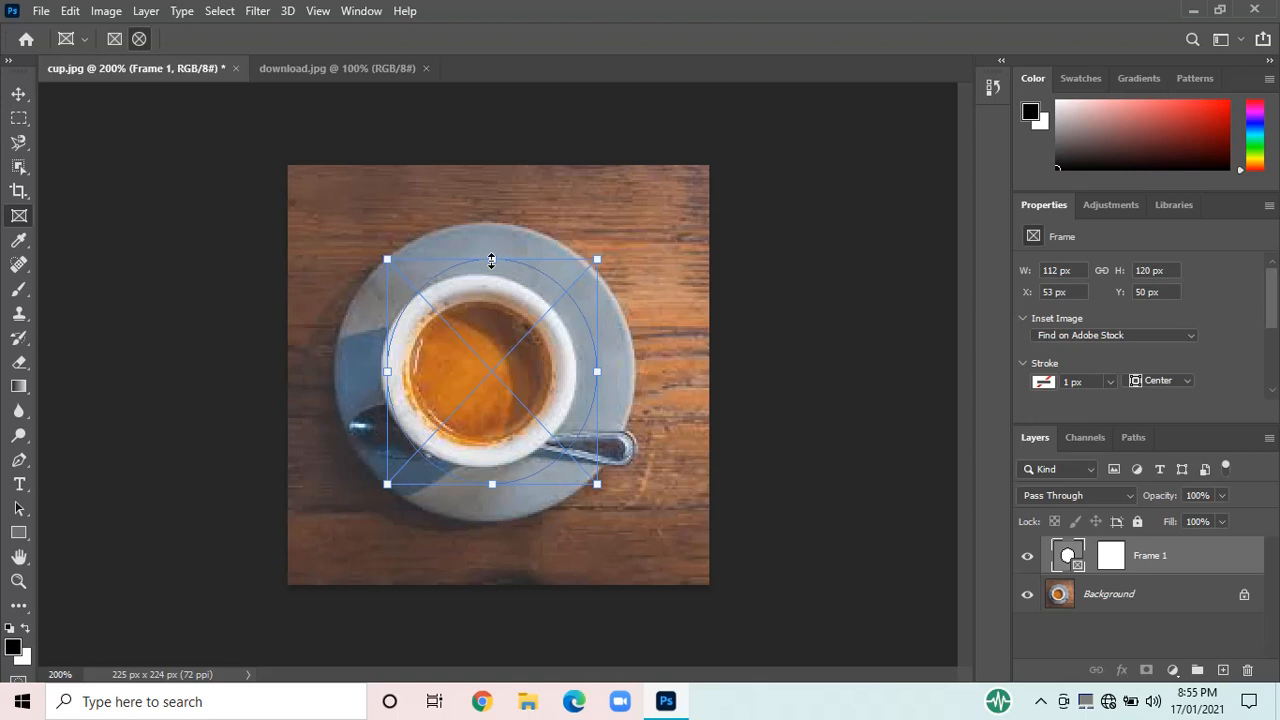
pyautogui.hotkey('ctrl', 'z')
pyautogui.hotkey('ctrl', 'z')
pyautogui.hotkey('ctrl', 'z')
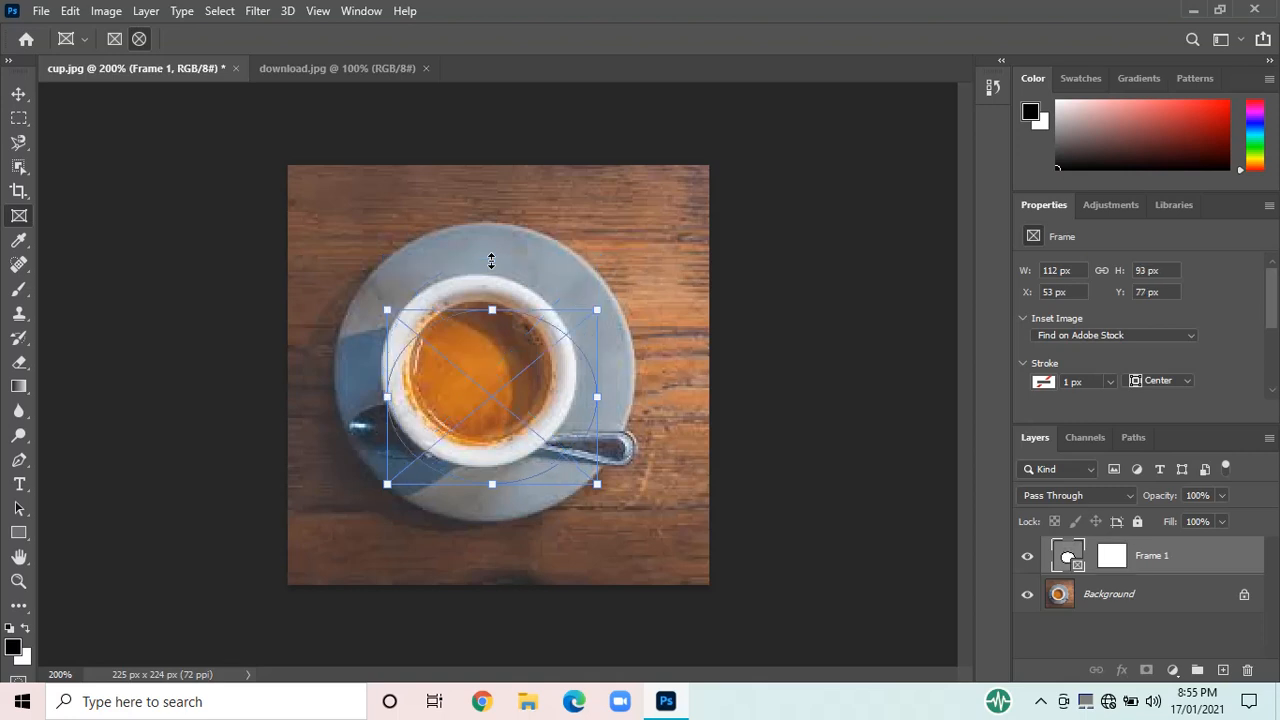
pyautogui.hotkey('ctrl', 'z')
pyautogui.hotkey('ctrl', 'z')
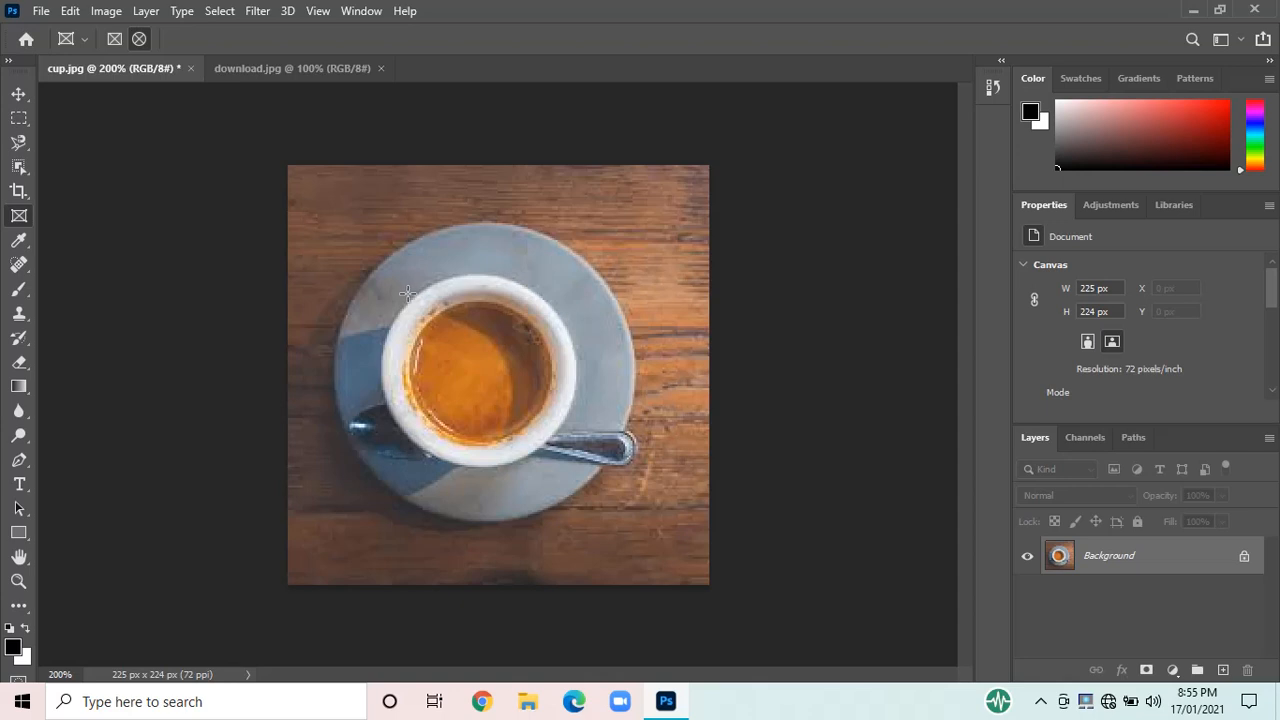
# - Draw an elliptical frame of about 78 × 80 px over the coffee inside the cup
pyautogui.moveTo(412, 298); pyautogui.dragTo(560, 447)
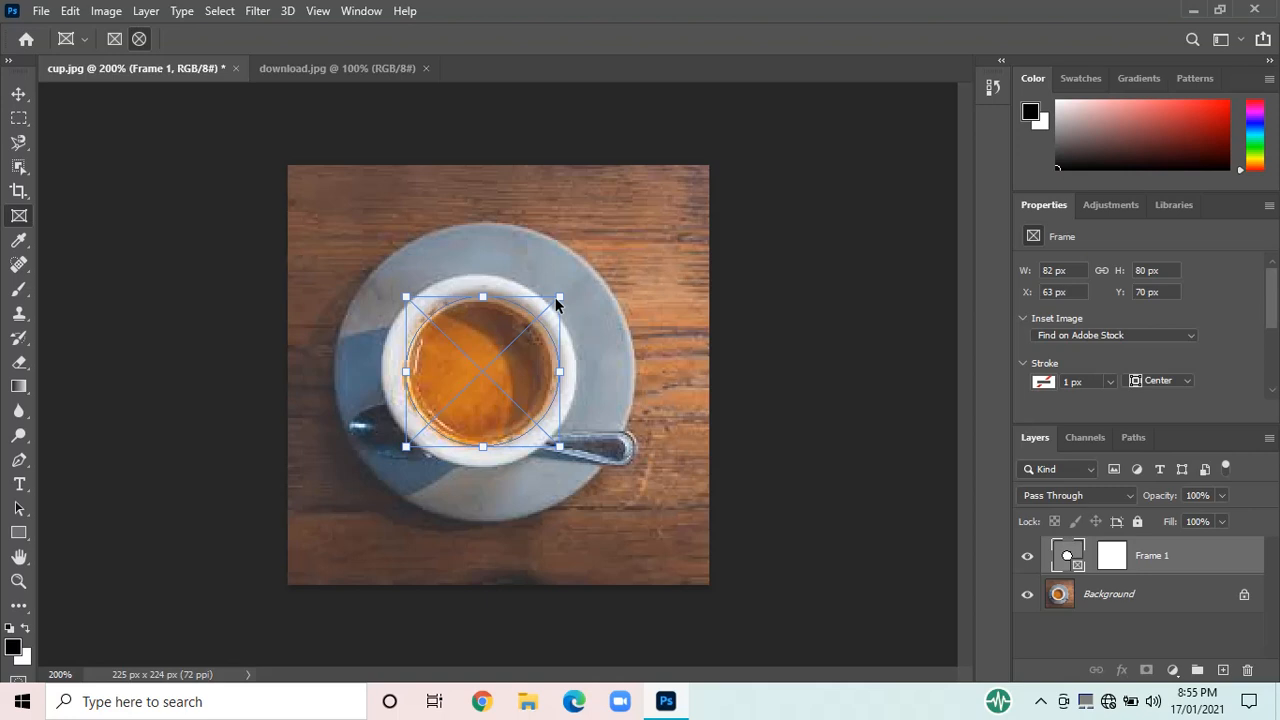
pyautogui.moveTo(557, 305)
pyautogui.mouseDown()
pyautogui.moveTo(547, 308)
pyautogui.moveTo(560, 300)
pyautogui.mouseUp()
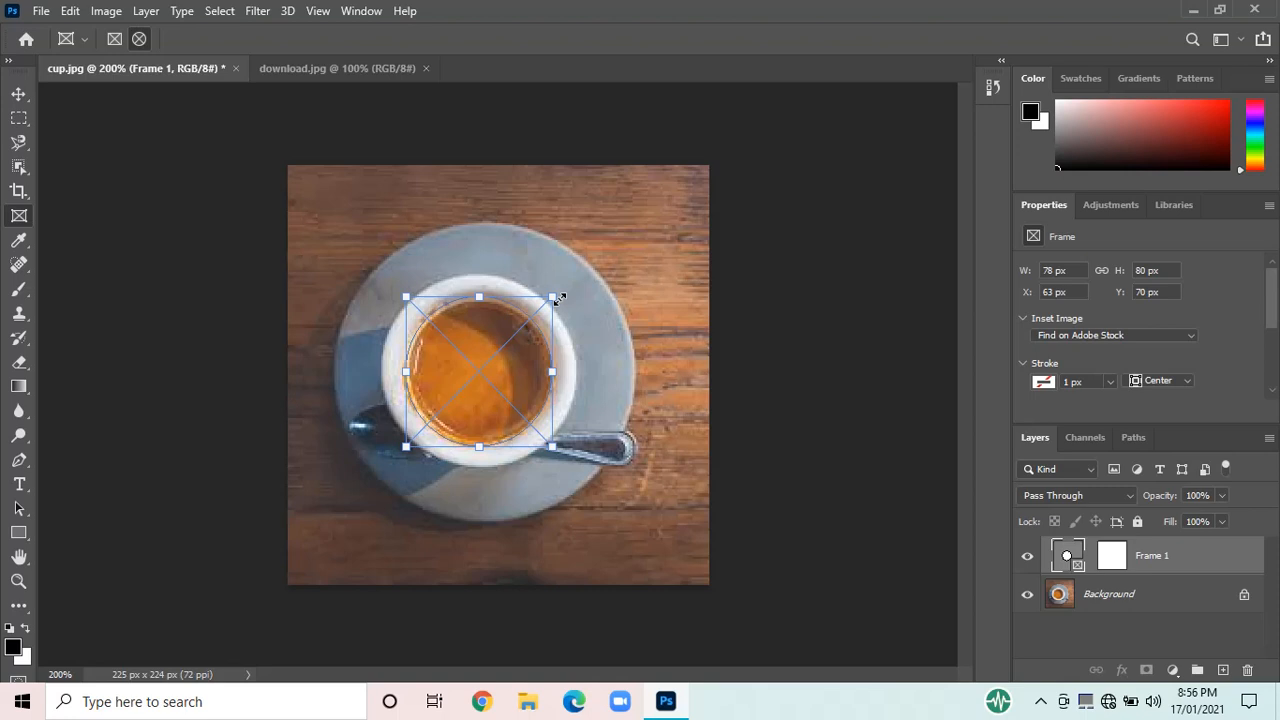
# - Copy the ocean image from download.jpg into cup.jpg with the Move tool, covering the cup
pyautogui.click(277, 73)
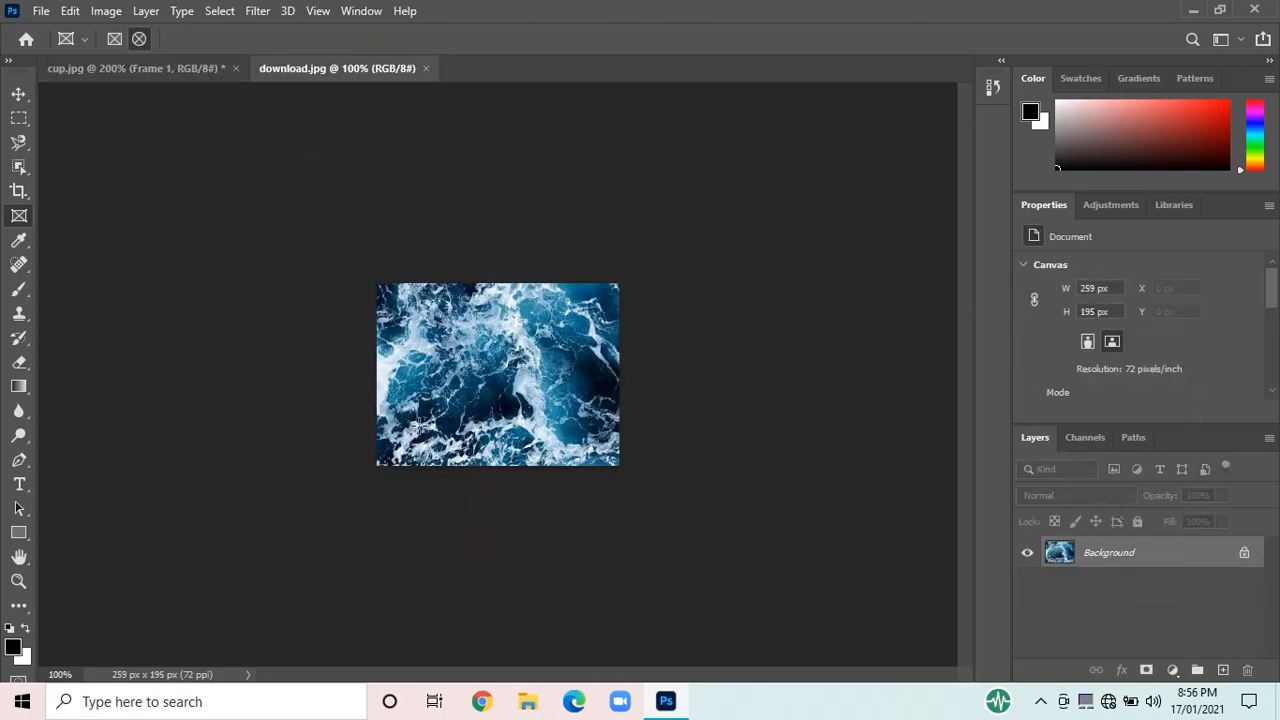
pyautogui.click(18, 93)
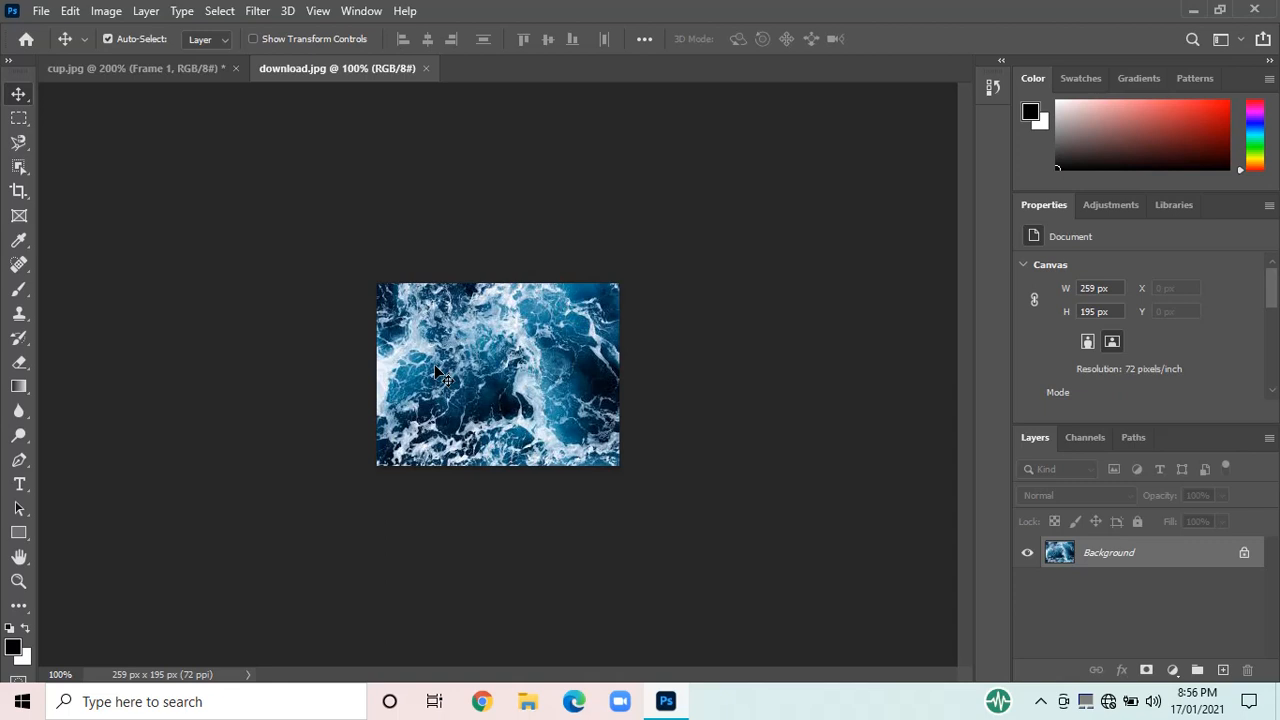
pyautogui.moveTo(436, 373); pyautogui.dragTo(479, 369)
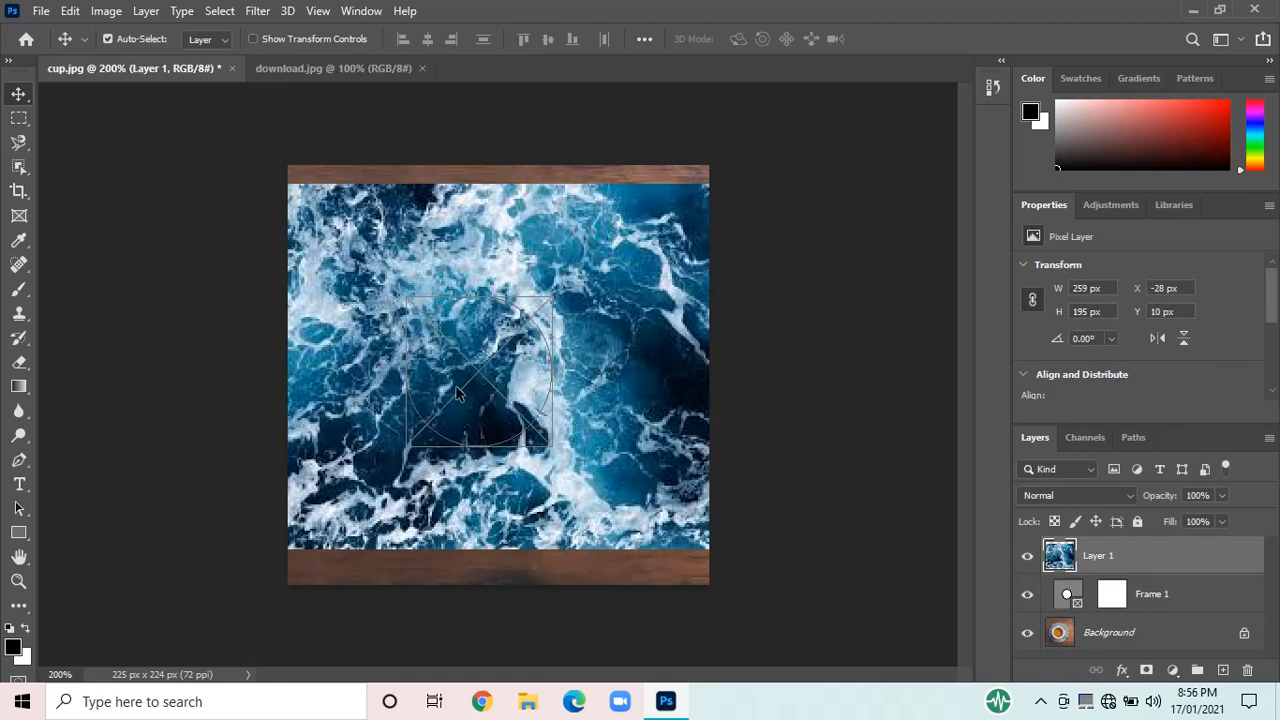
# - Place the ocean layer inside the small elliptical frame over the coffee and delete the larger extra frame drawn around the cup
pyautogui.click(18, 216)
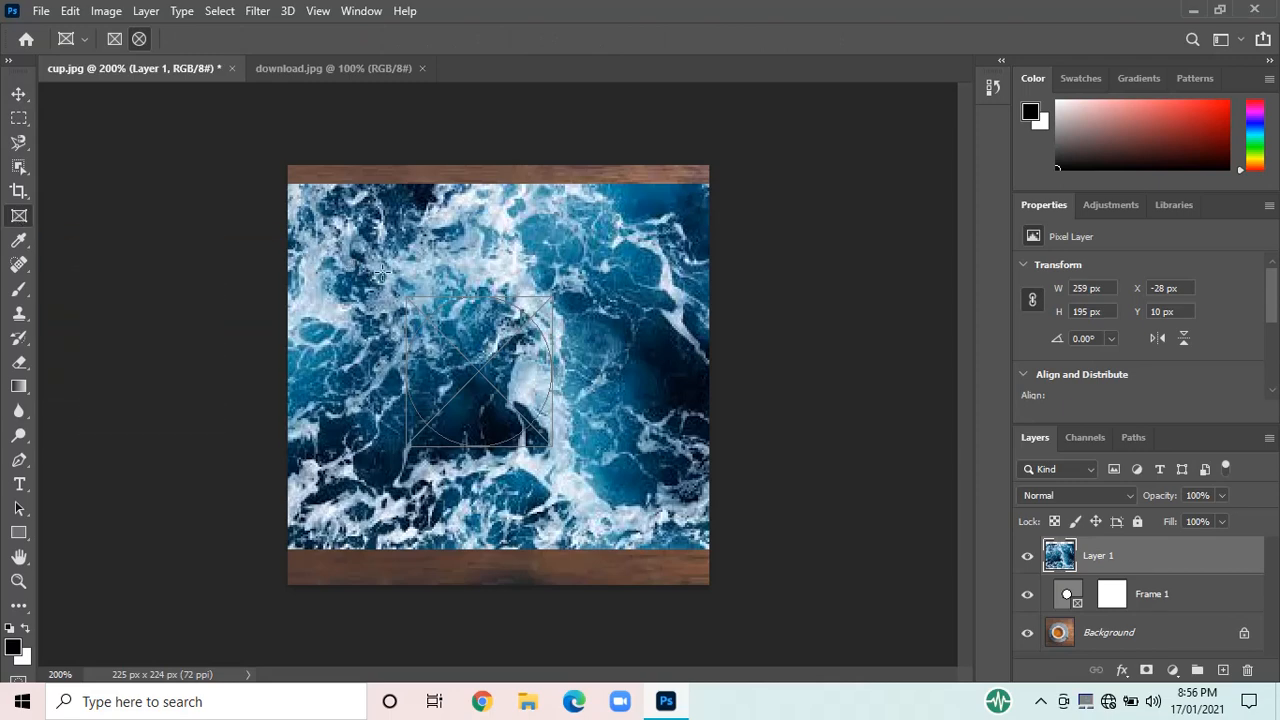
pyautogui.moveTo(381, 272); pyautogui.dragTo(601, 487)
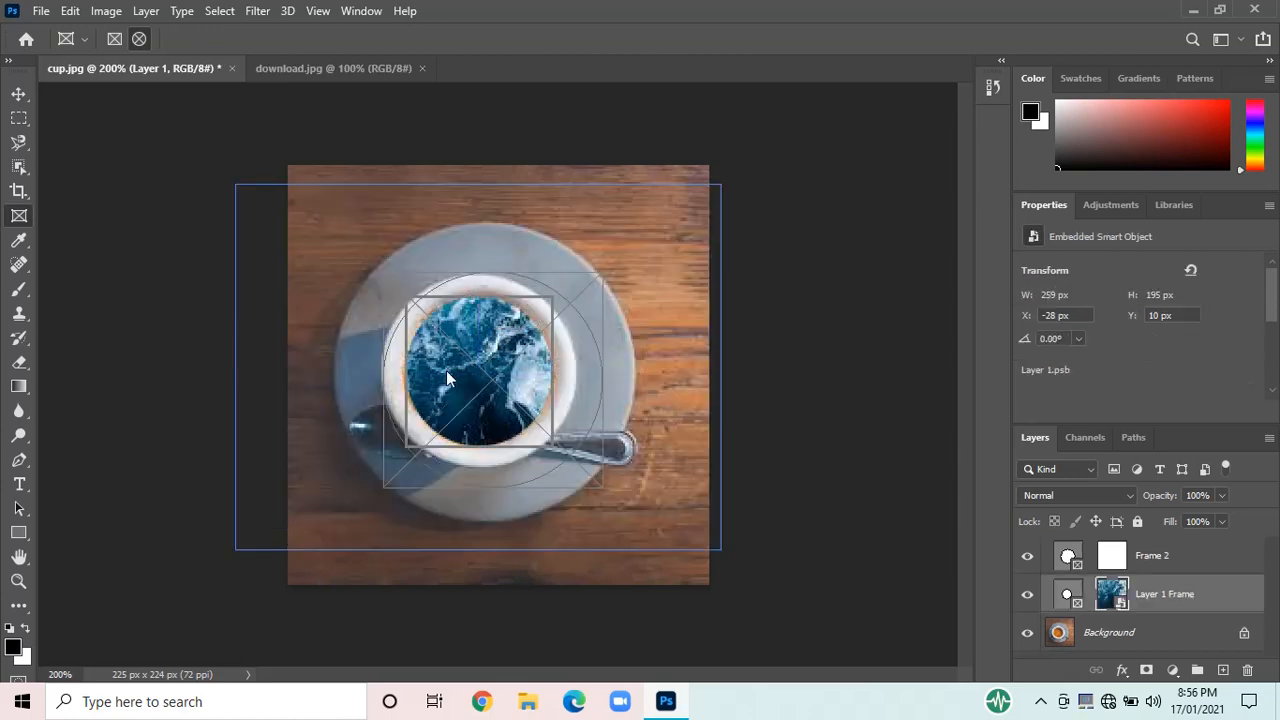
pyautogui.click(463, 284)
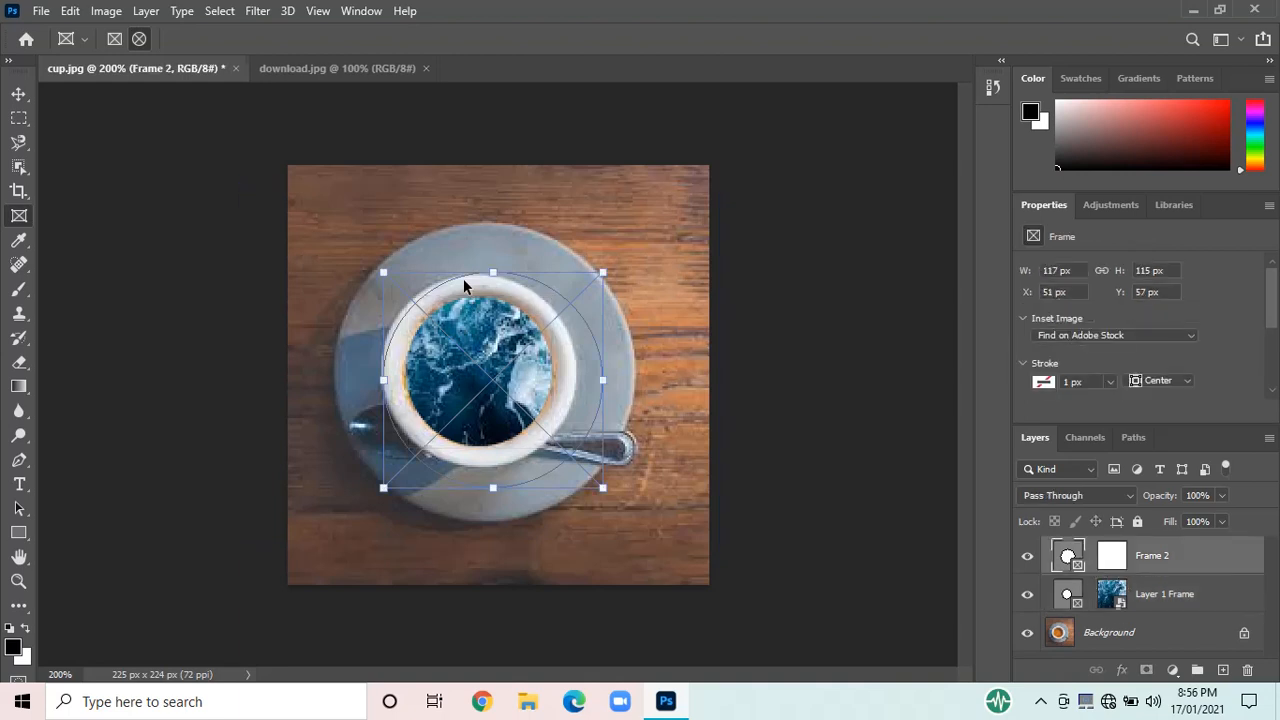
pyautogui.press('Delete')
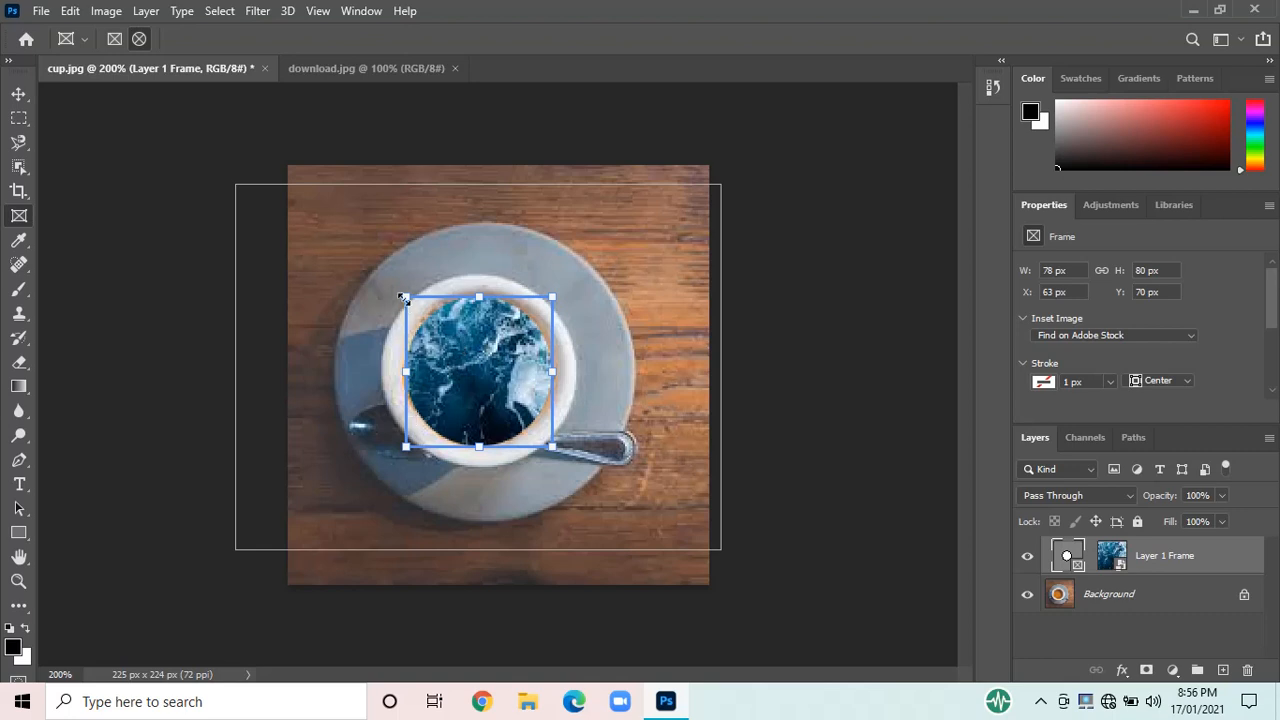
# - Enlarge the ocean frame to about 87 × 84 px and position it at about X 61, Y 67 px to cover the coffee
pyautogui.moveTo(404, 297); pyautogui.dragTo(397, 289)
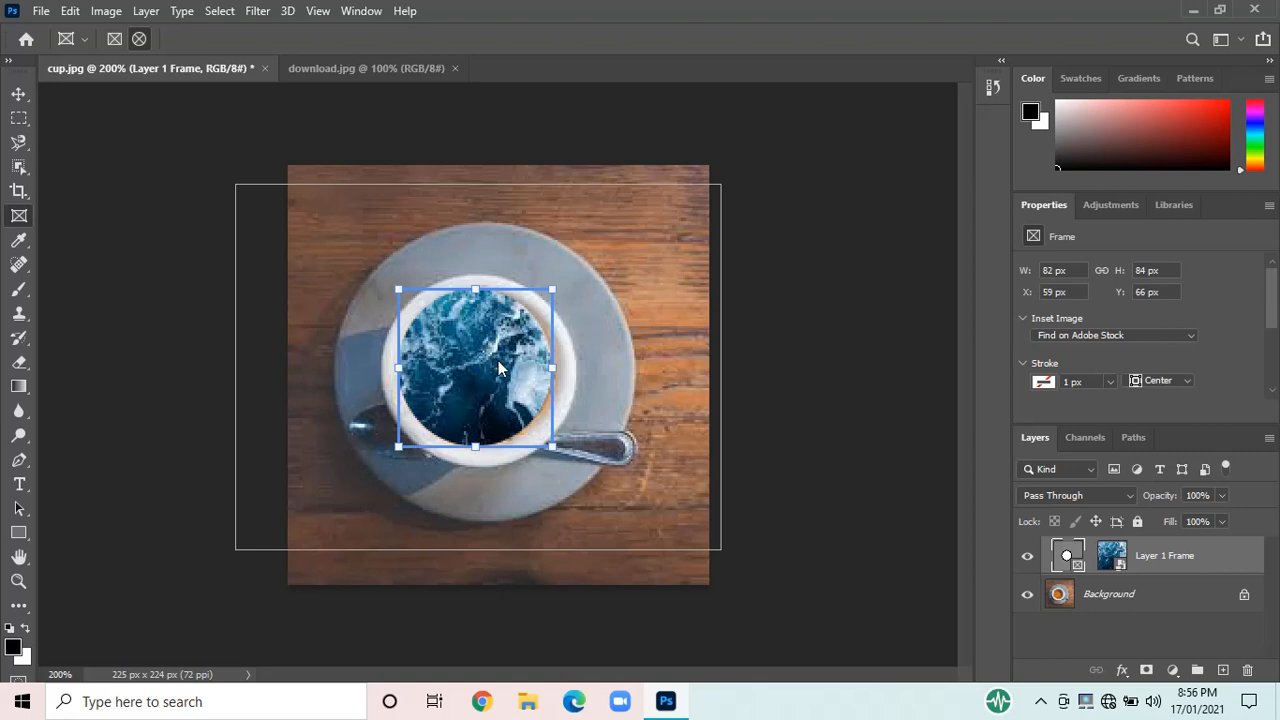
pyautogui.moveTo(497, 361); pyautogui.dragTo(505, 363)
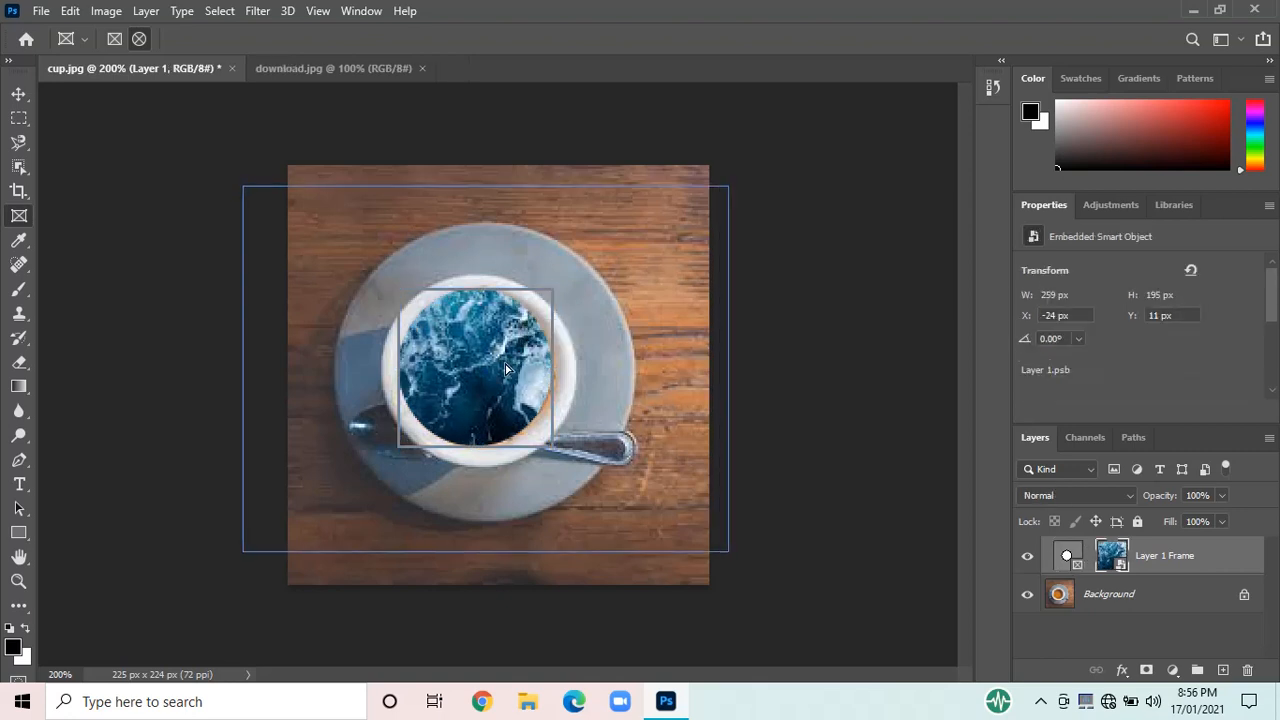
pyautogui.click(505, 445)
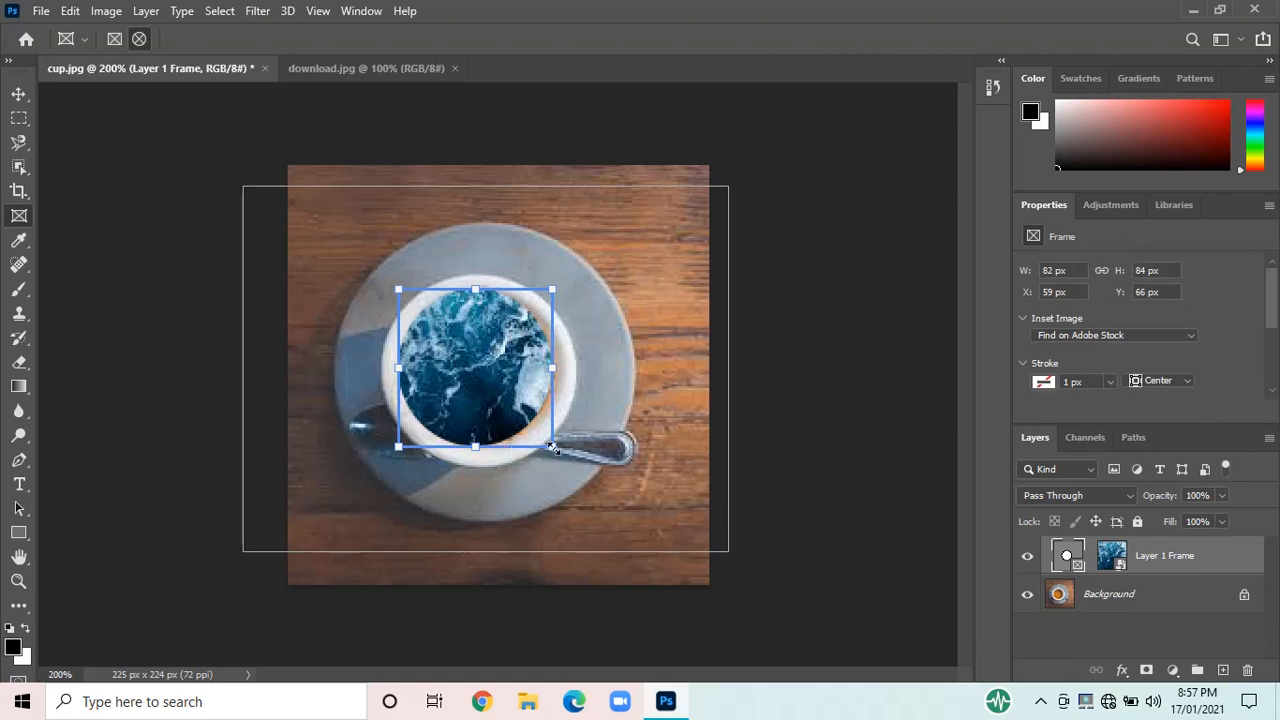
pyautogui.moveTo(552, 447); pyautogui.dragTo(557, 452)
pyautogui.moveTo(552, 369); pyautogui.dragTo(561, 369)
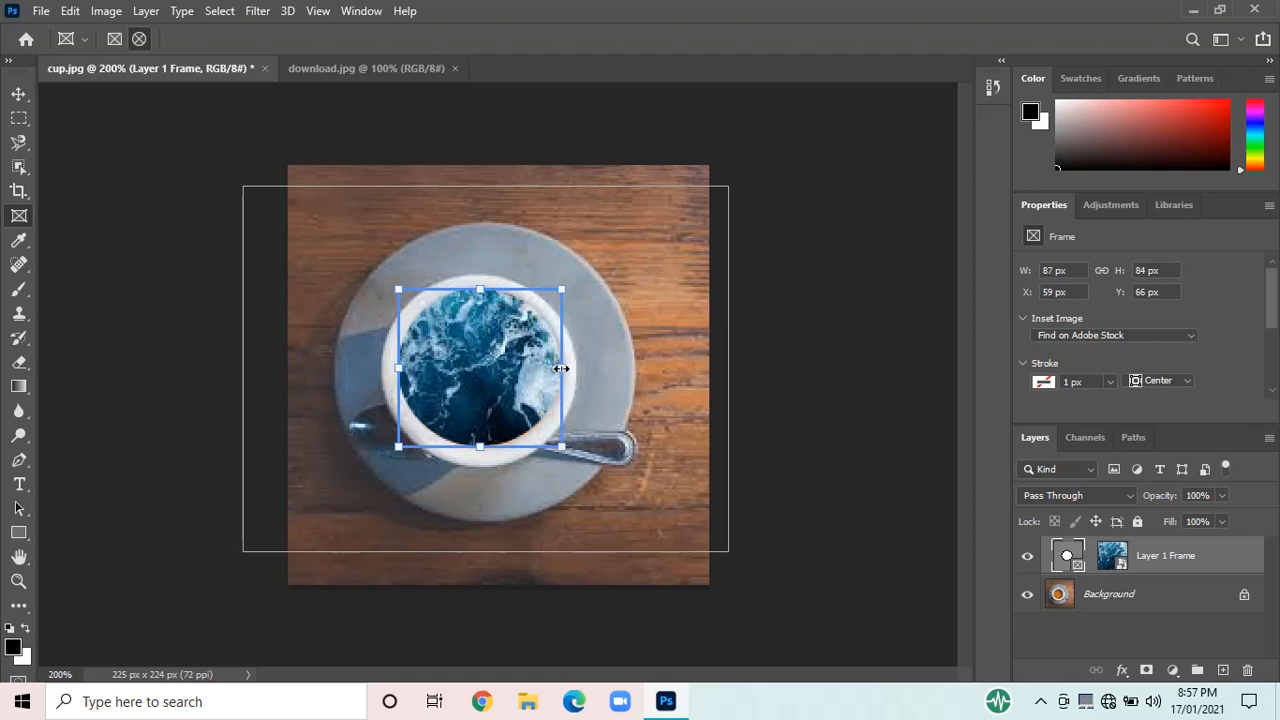
pyautogui.click(507, 375)
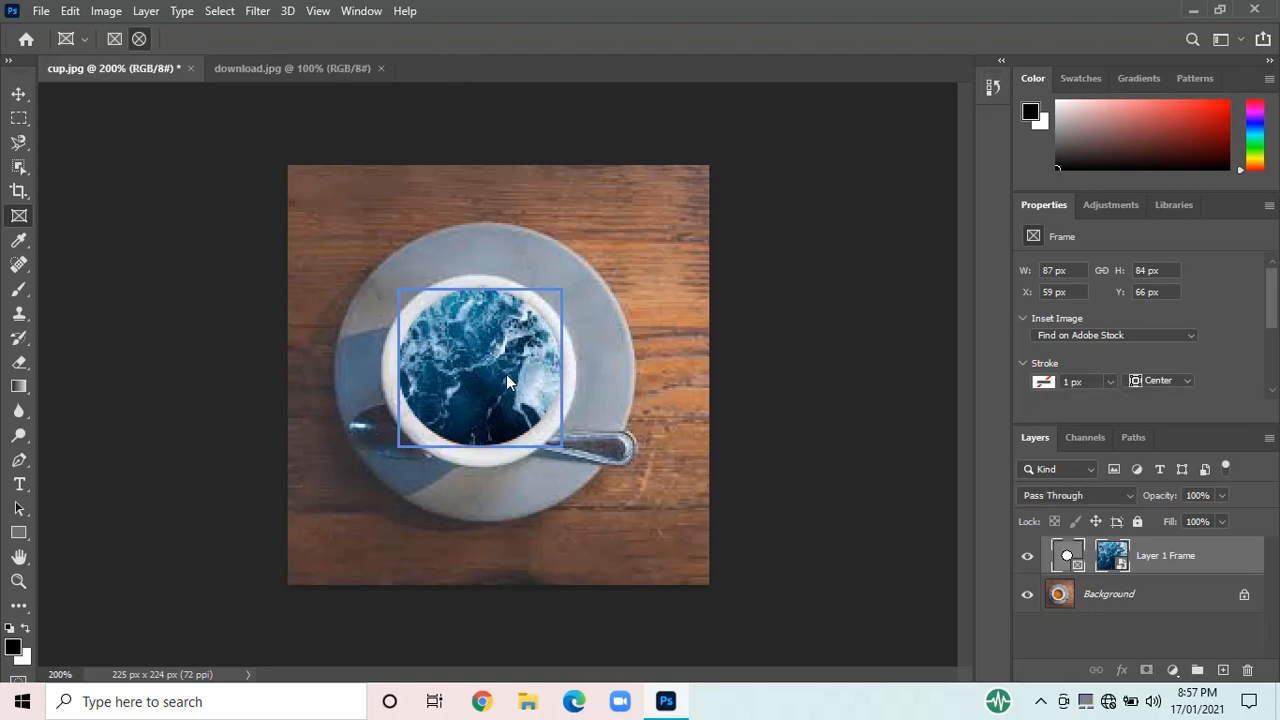
pyautogui.moveTo(507, 378)
pyautogui.mouseDown()
pyautogui.moveTo(486, 388)
pyautogui.moveTo(500, 366)
pyautogui.moveTo(463, 395)
pyautogui.moveTo(508, 362)
pyautogui.moveTo(491, 365)
pyautogui.moveTo(506, 378)
pyautogui.mouseUp()
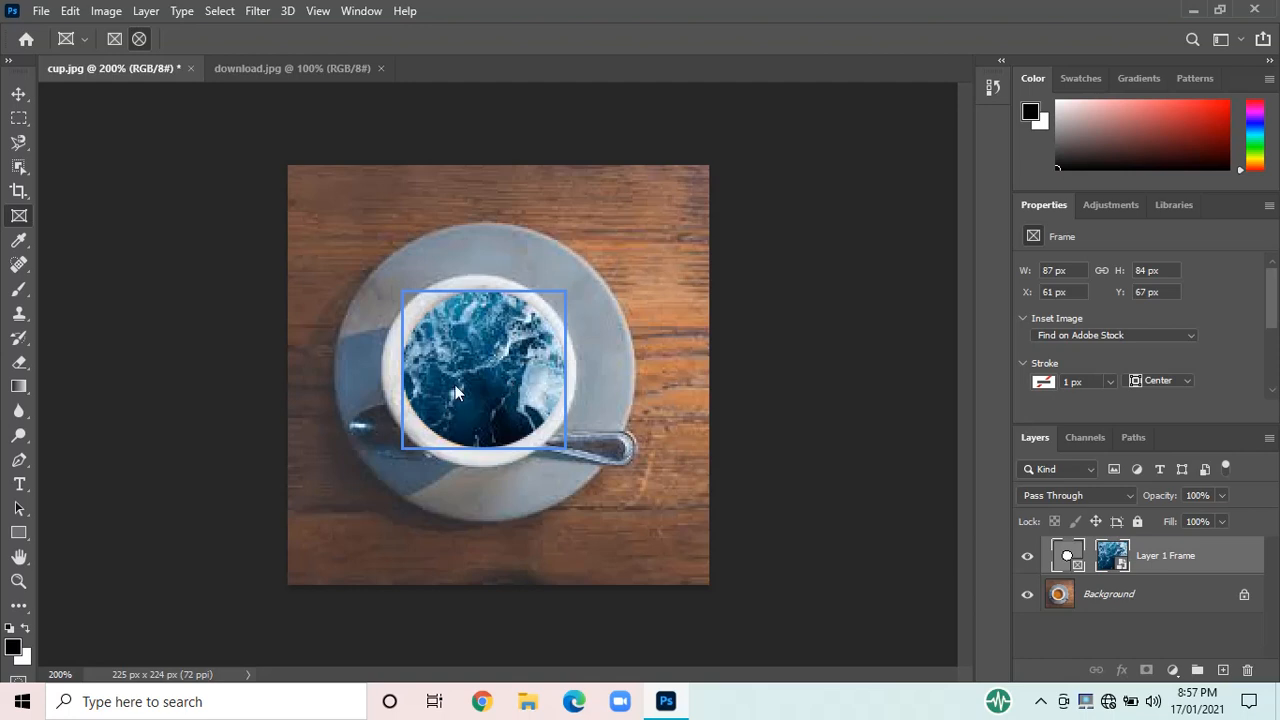
# - Shift the ocean image within its frame to about X -41, Y 29 px and deselect the frame
pyautogui.moveTo(455, 385); pyautogui.dragTo(425, 400)
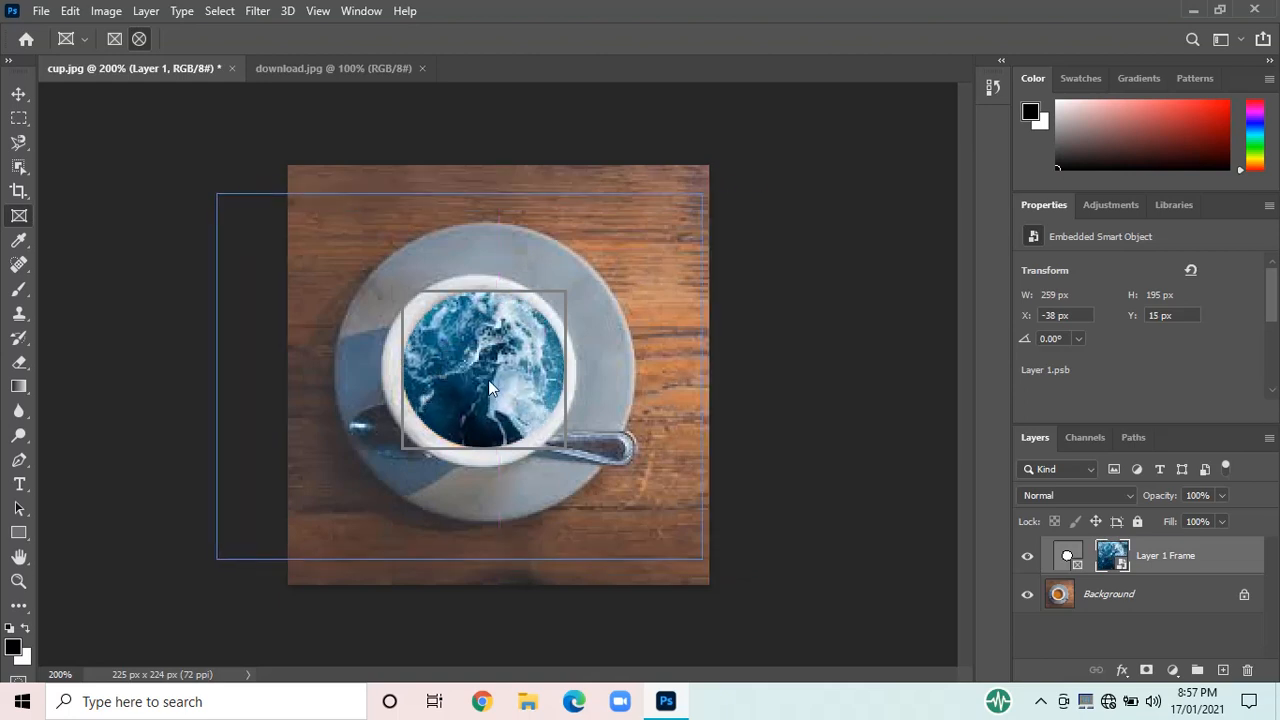
pyautogui.moveTo(490, 384); pyautogui.dragTo(482, 410)
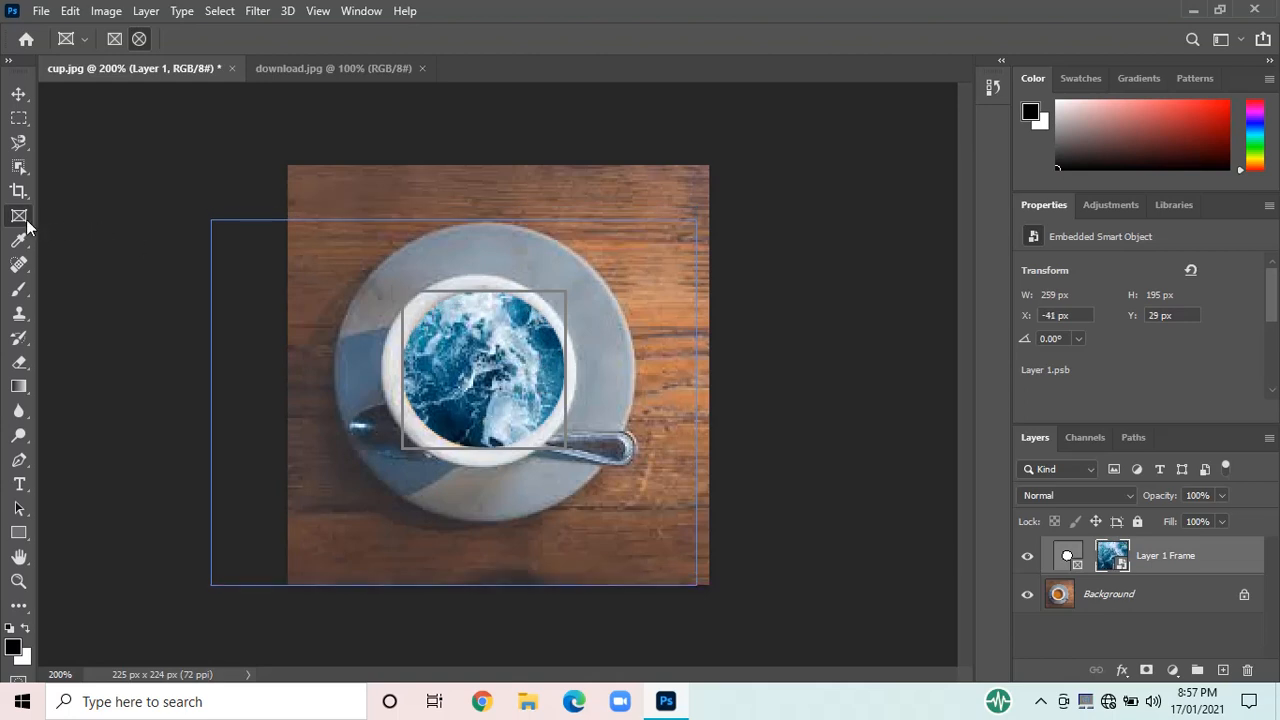
pyautogui.click(289, 189)
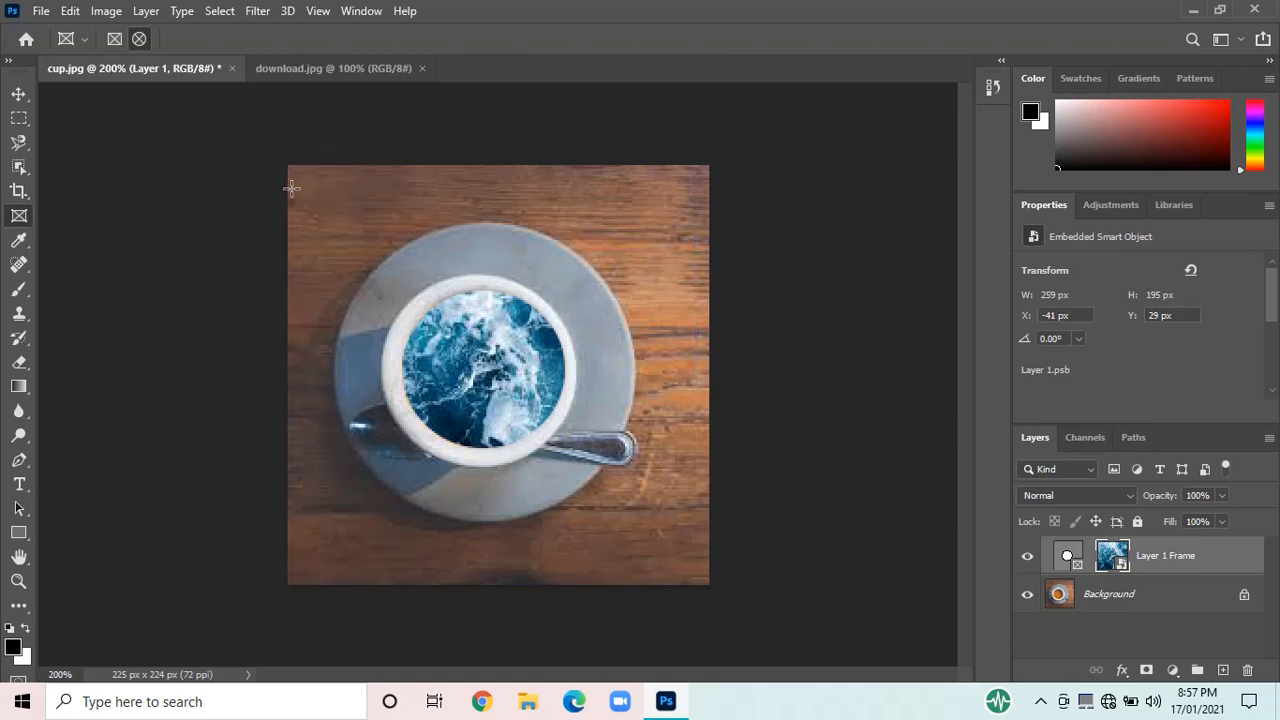
pyautogui.moveTo(290, 188)
pyautogui.mouseDown()
pyautogui.moveTo(439, 502)
pyautogui.moveTo(300, 210)
pyautogui.mouseUp()
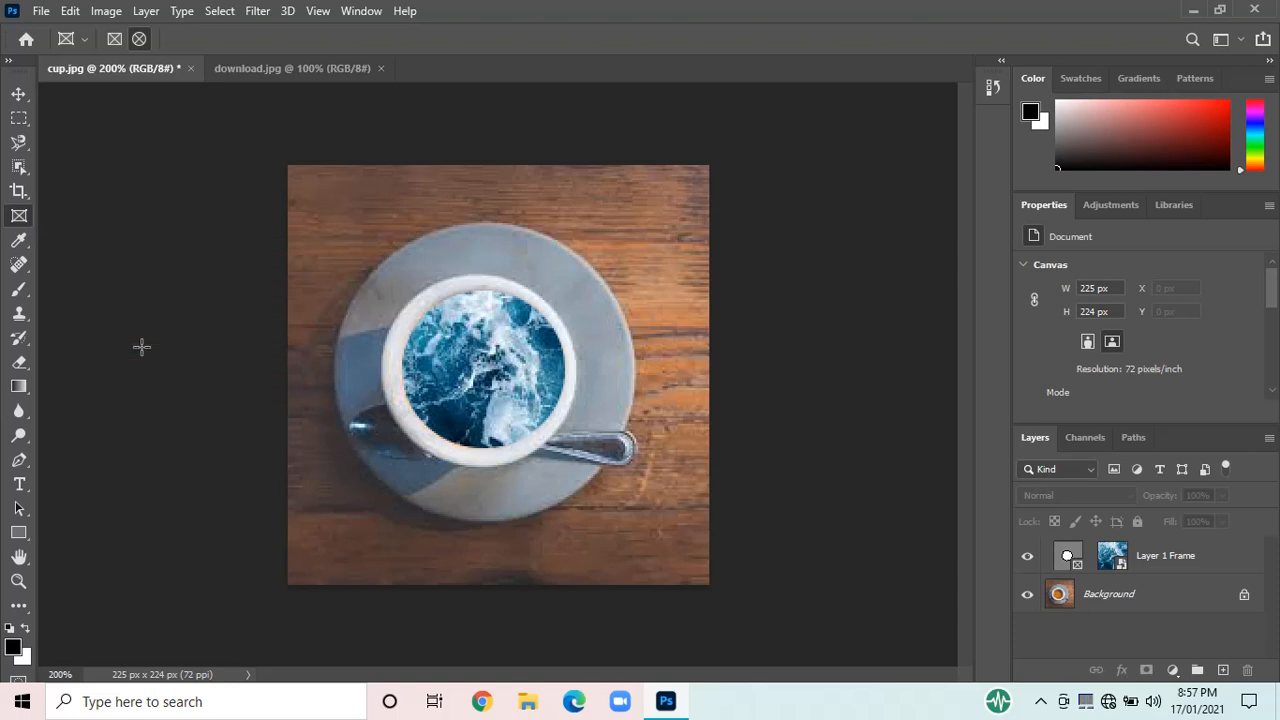
# - Sample several colours from the picture with the Eyedropper, finishing with the dark blue of the ocean inside the cup
pyautogui.click(20, 246)
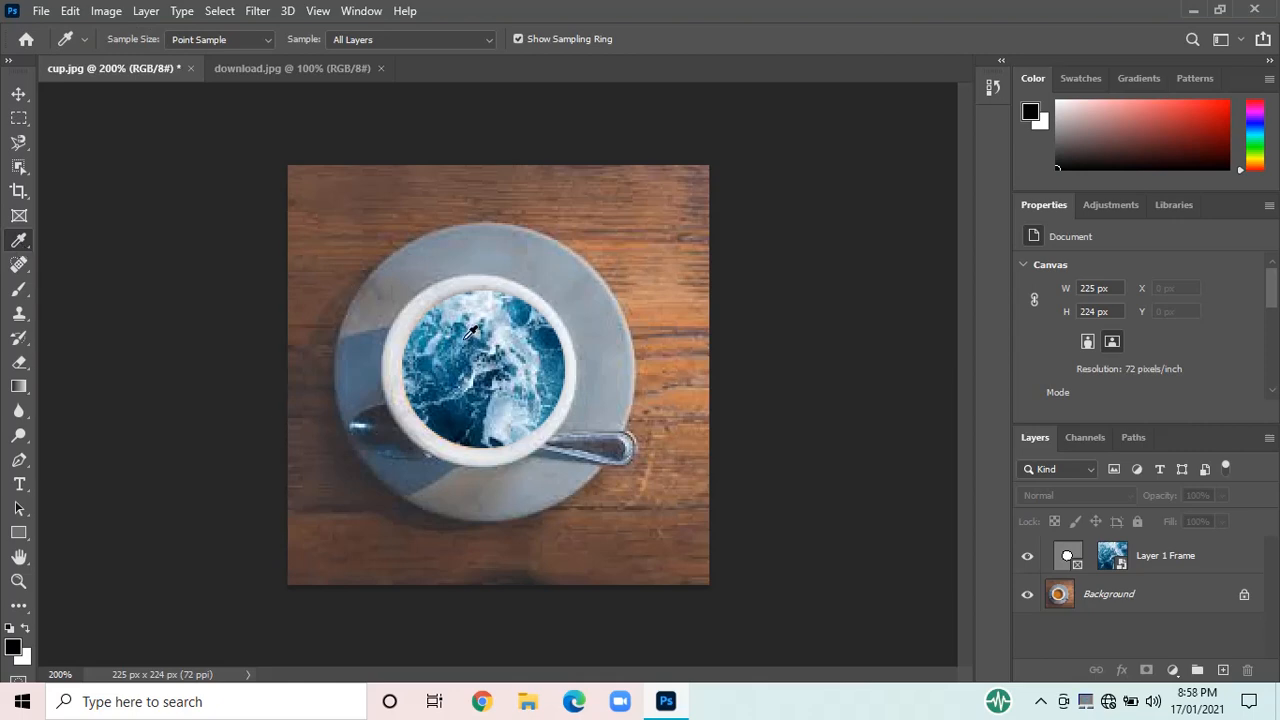
pyautogui.click(451, 407)
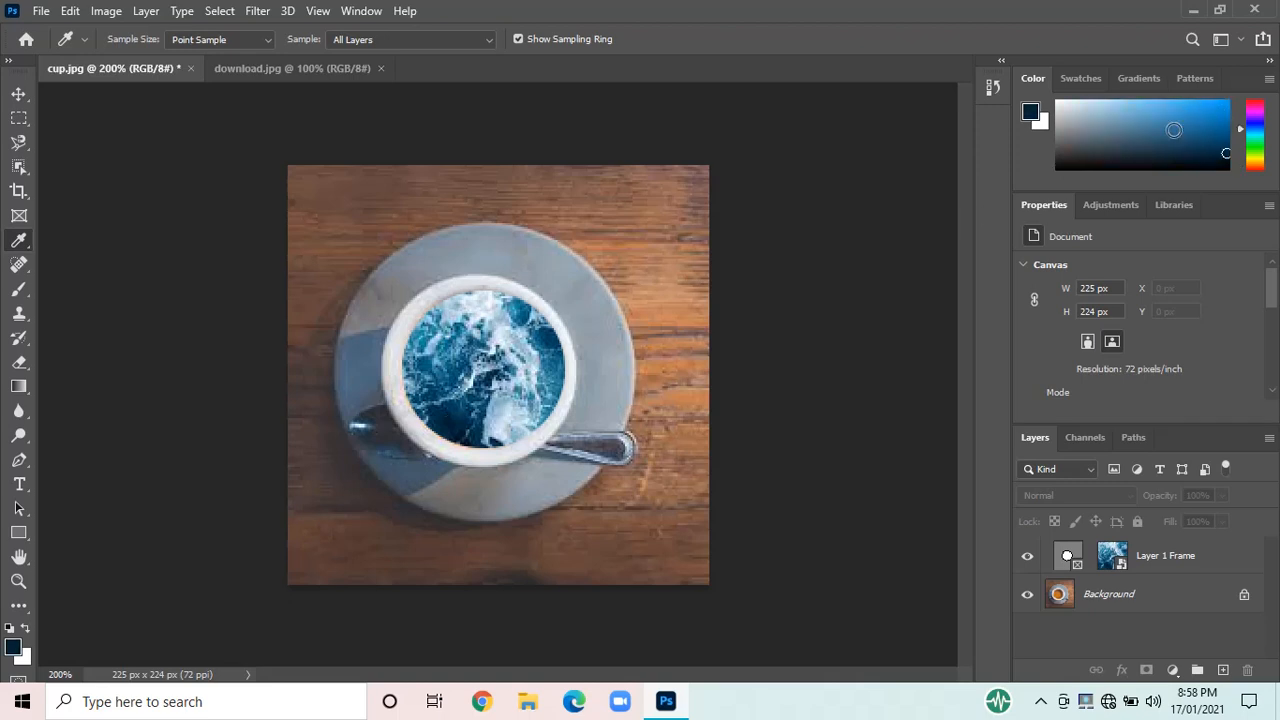
pyautogui.click(560, 360)
pyautogui.click(326, 226)
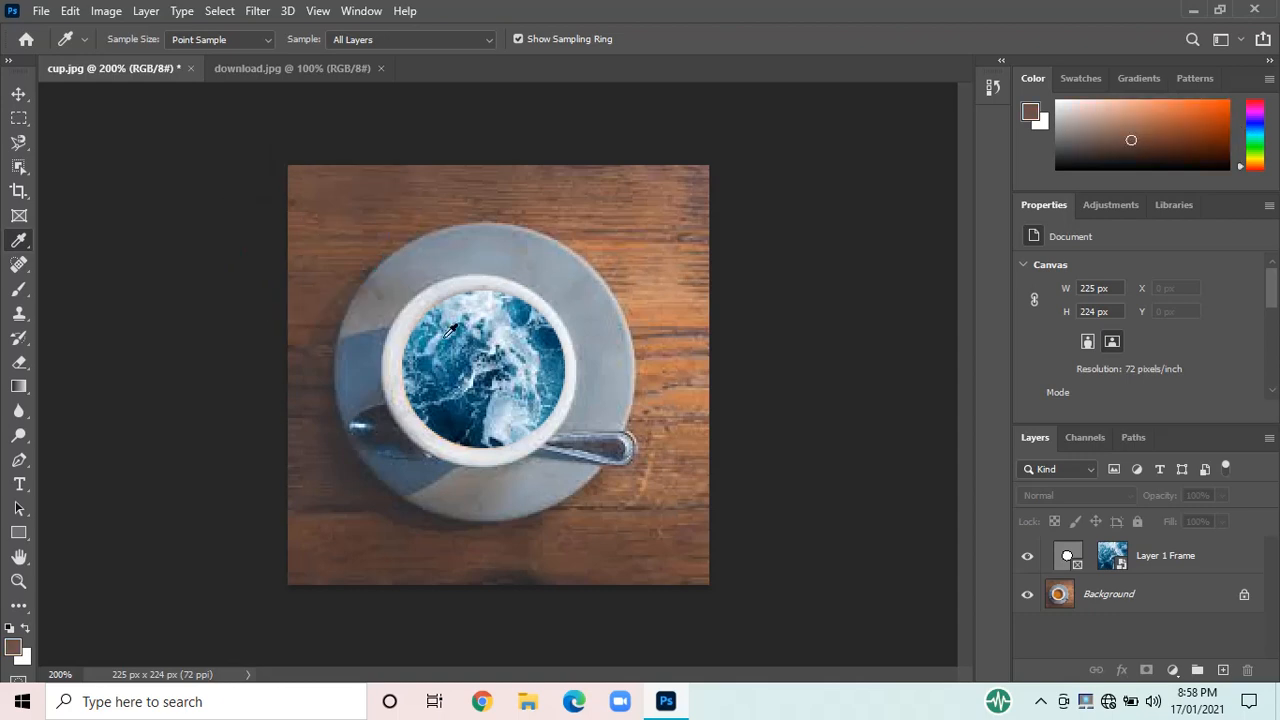
pyautogui.click(522, 382)
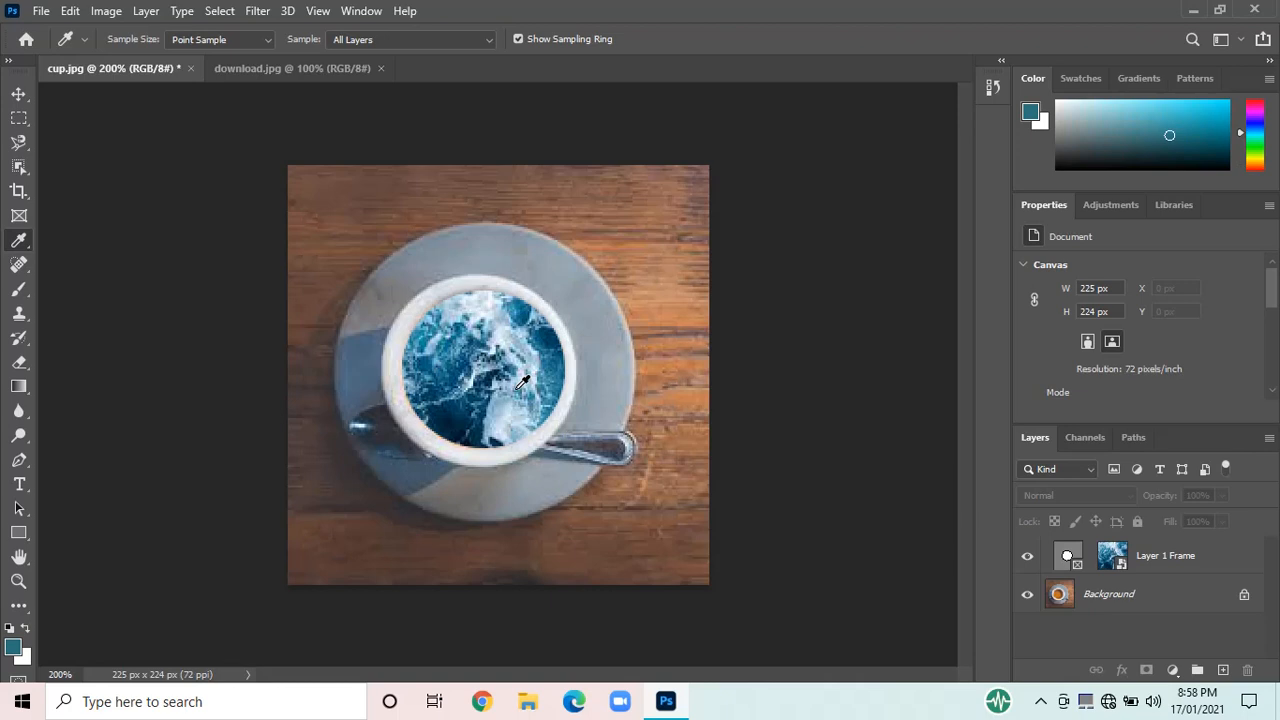
pyautogui.click(449, 402)
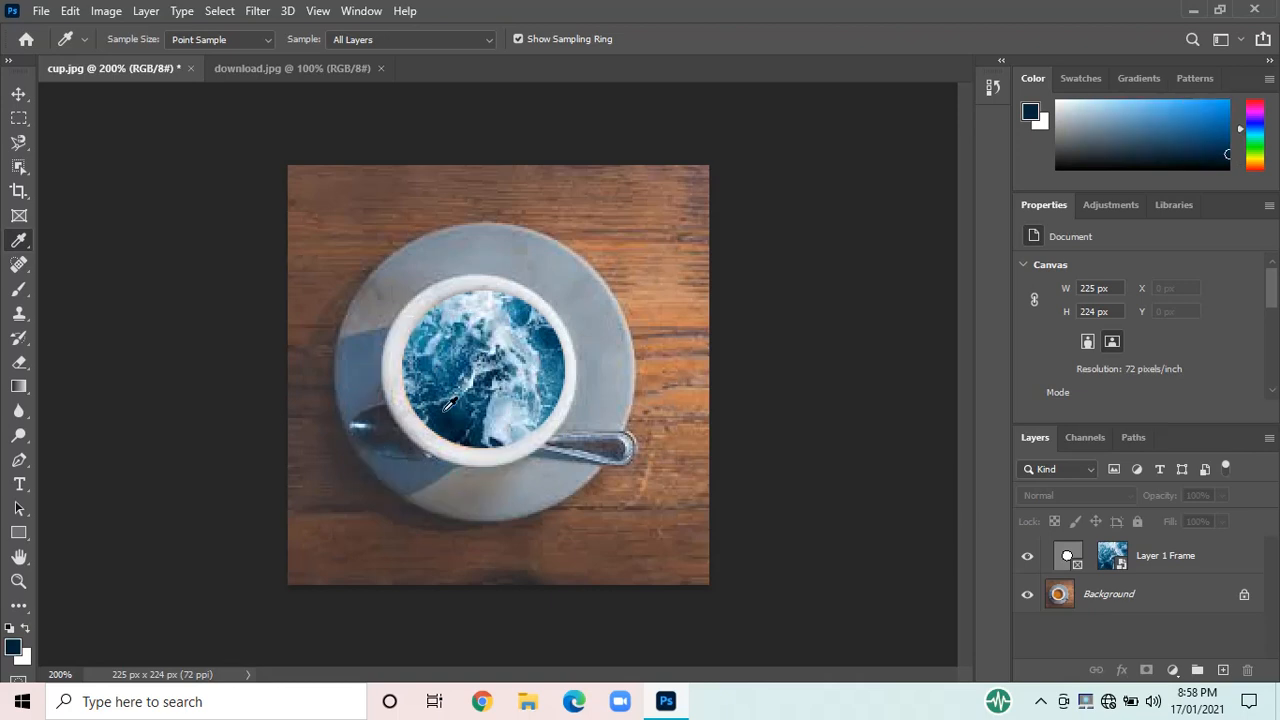
# - Try to paint on the wooden table with the Brush tool
pyautogui.click(19, 292)
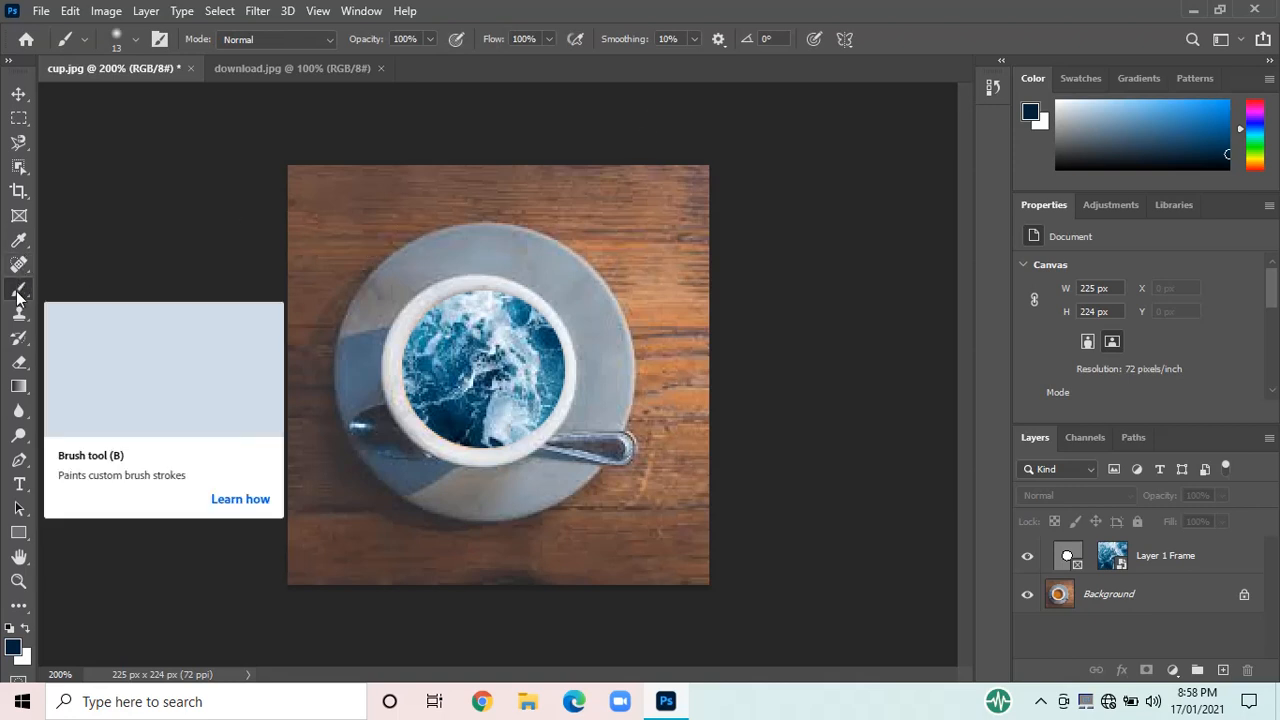
pyautogui.click(325, 192)
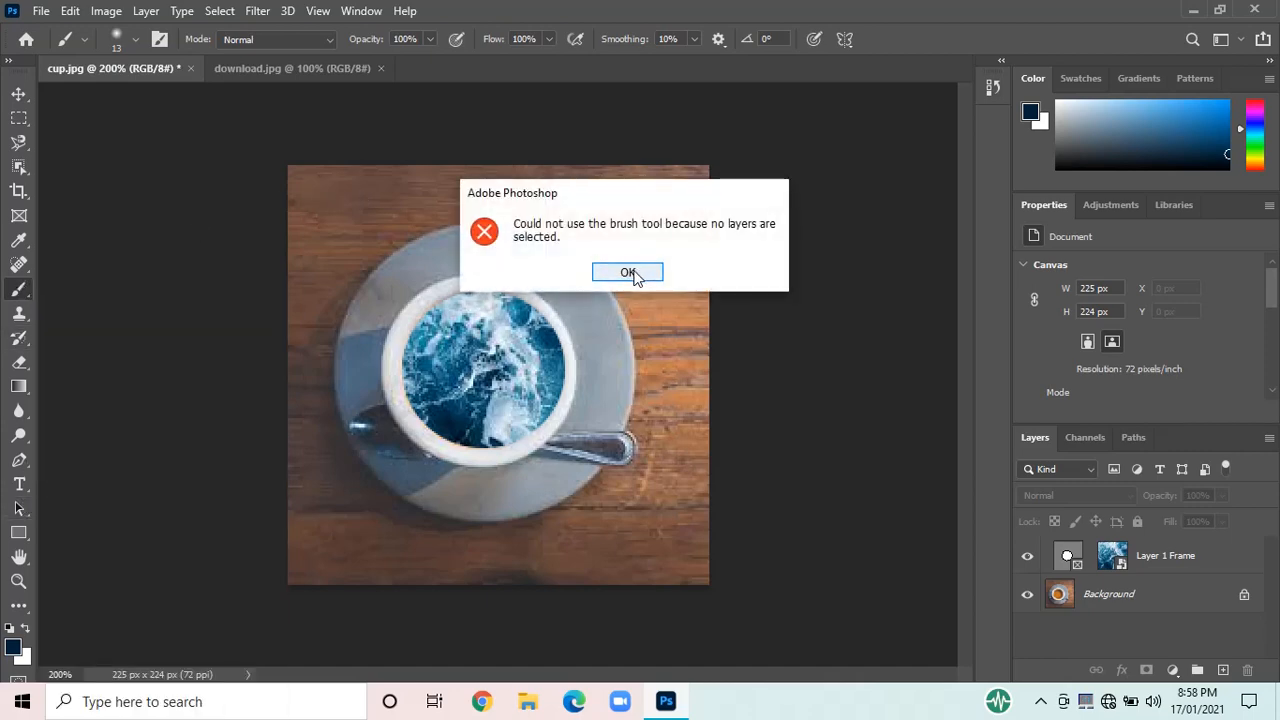
pyautogui.click(633, 273)
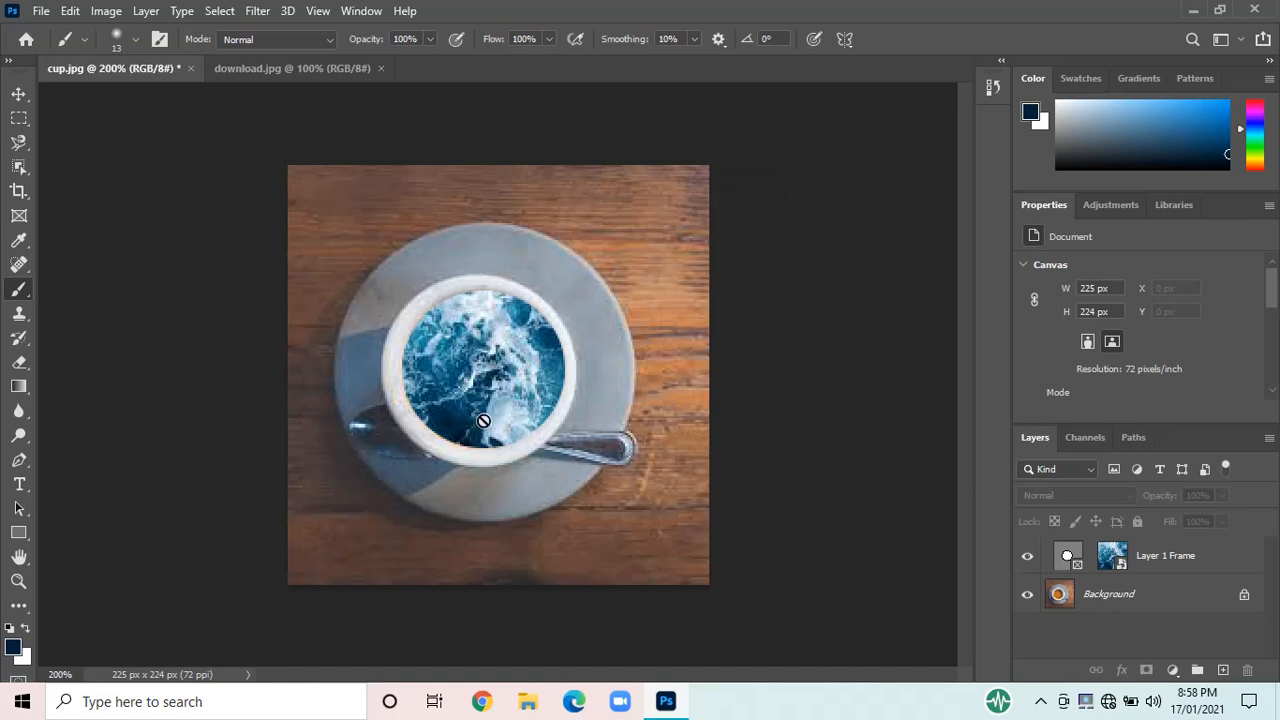
# - Duplicate the Layer 1 Frame layer containing the ocean image
pyautogui.click(1213, 555)
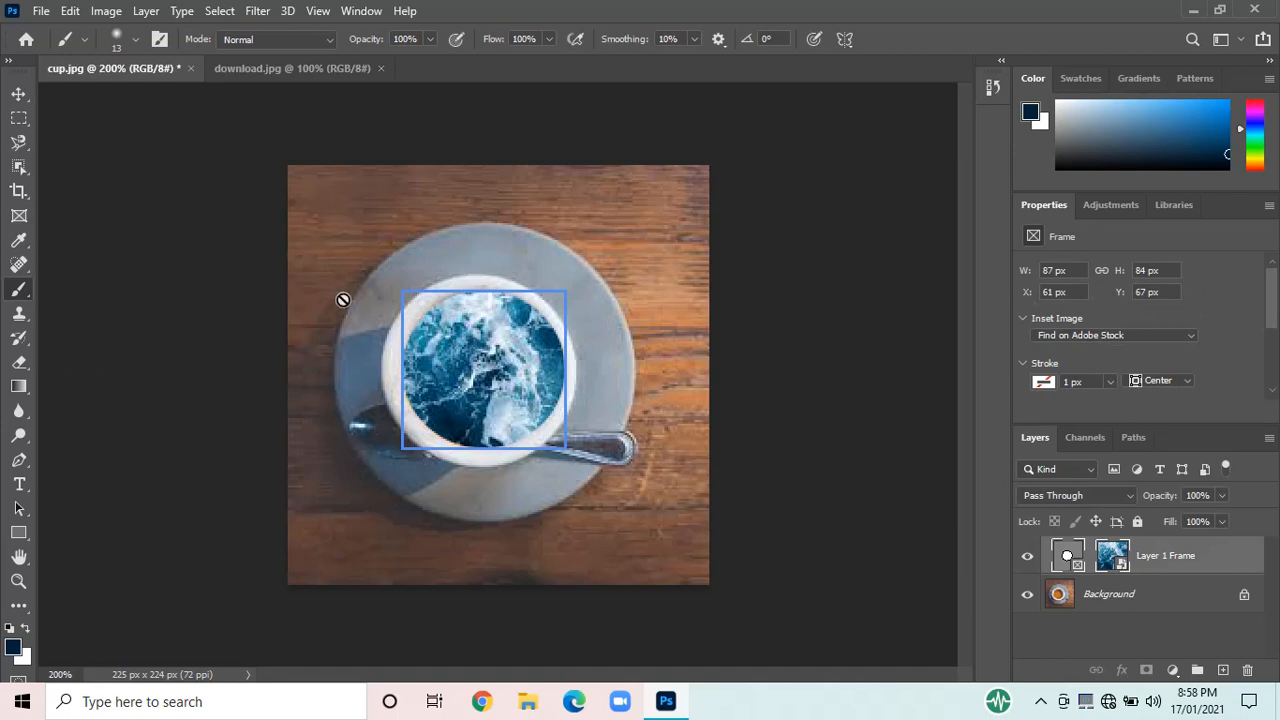
pyautogui.hotkey('ctrl', 'j')
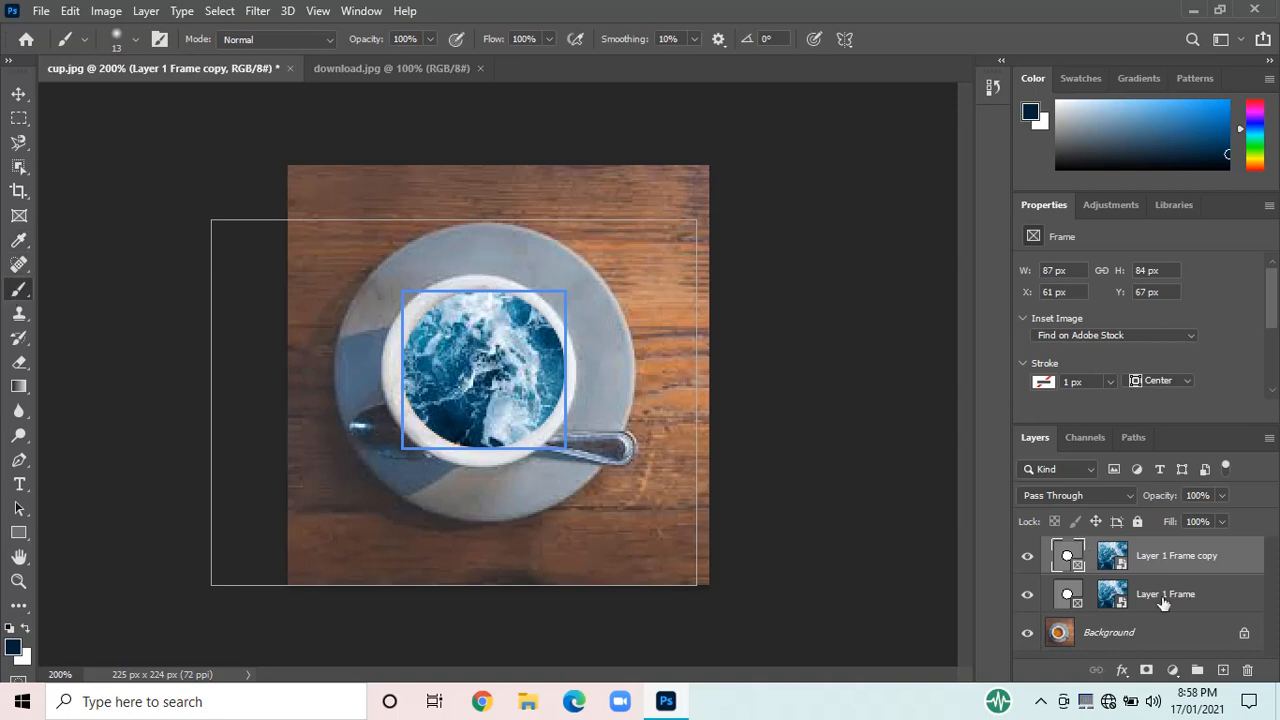
# - Try to paint on the picture with the Brush while the inset ocean image of the Layer 1 Frame copy is selected
pyautogui.click(1178, 563)
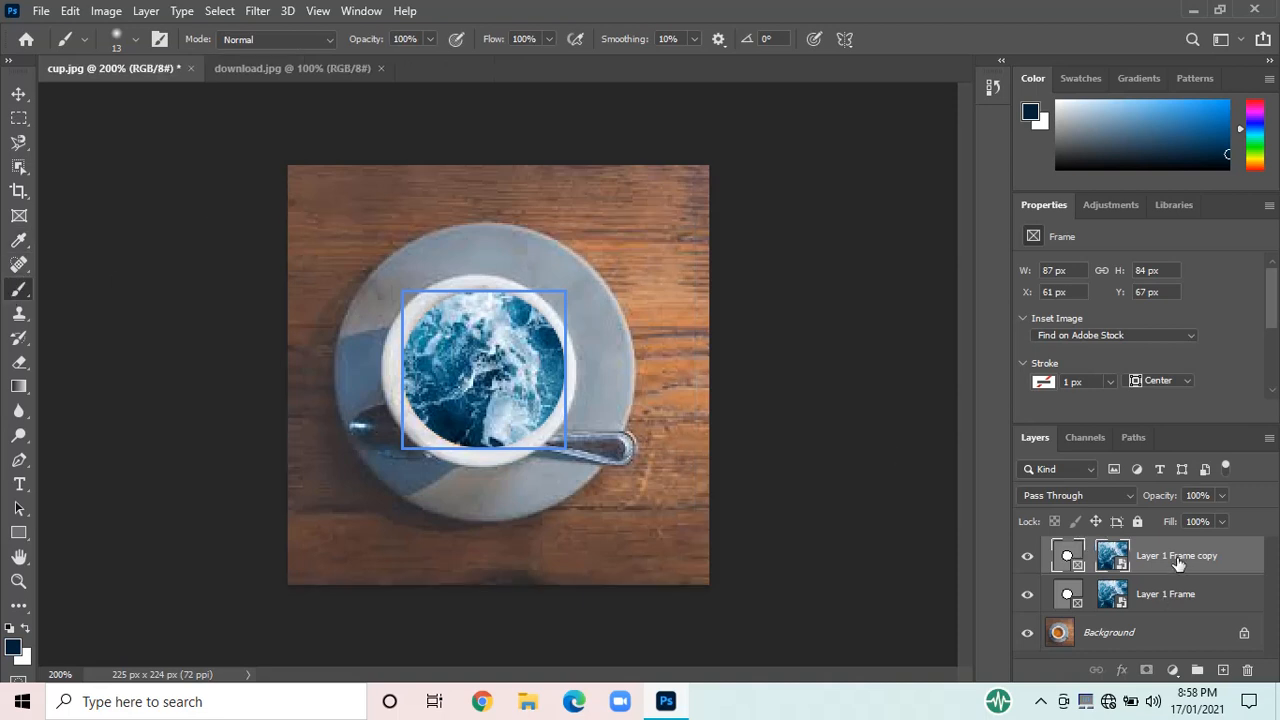
pyautogui.click(1113, 556)
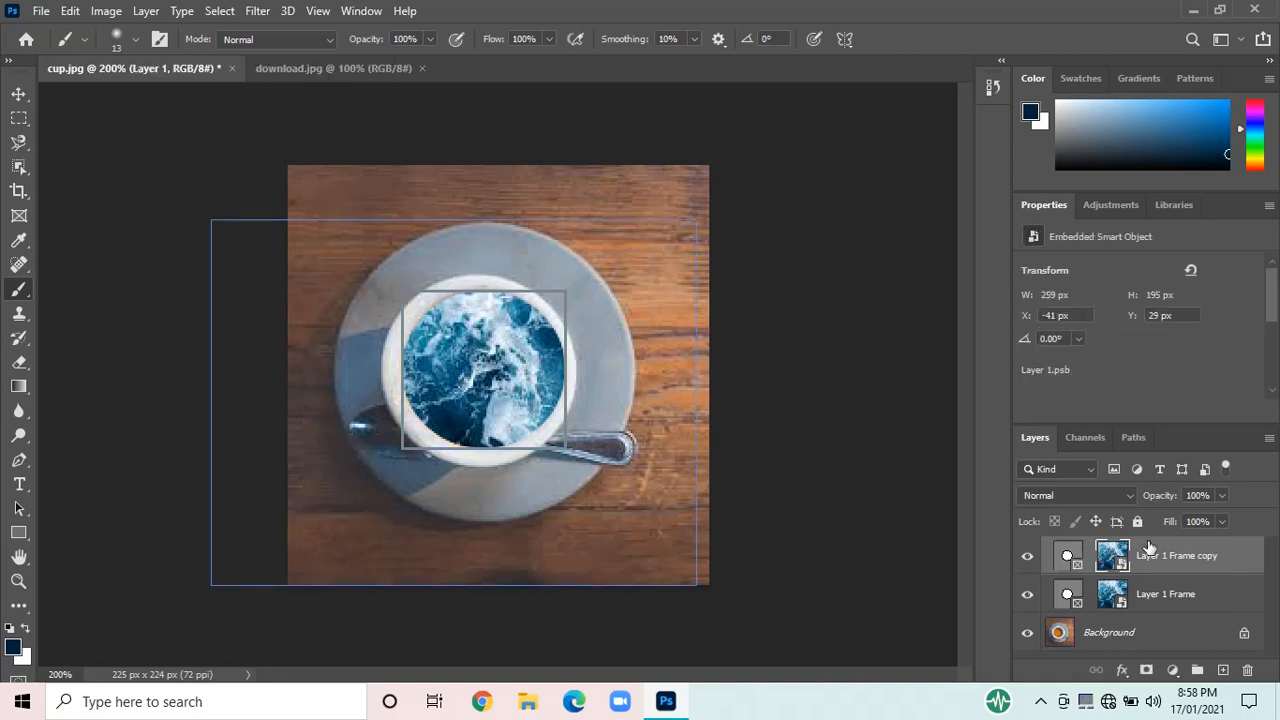
pyautogui.click(1067, 556)
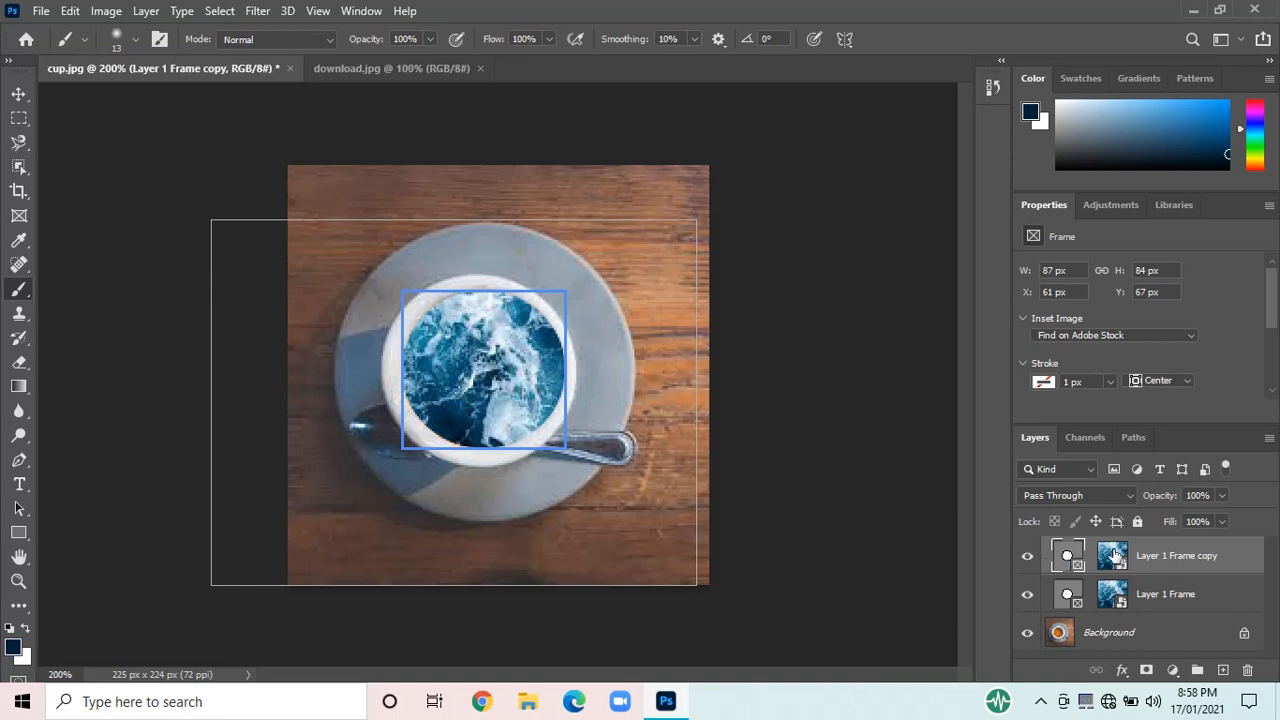
pyautogui.click(1113, 556)
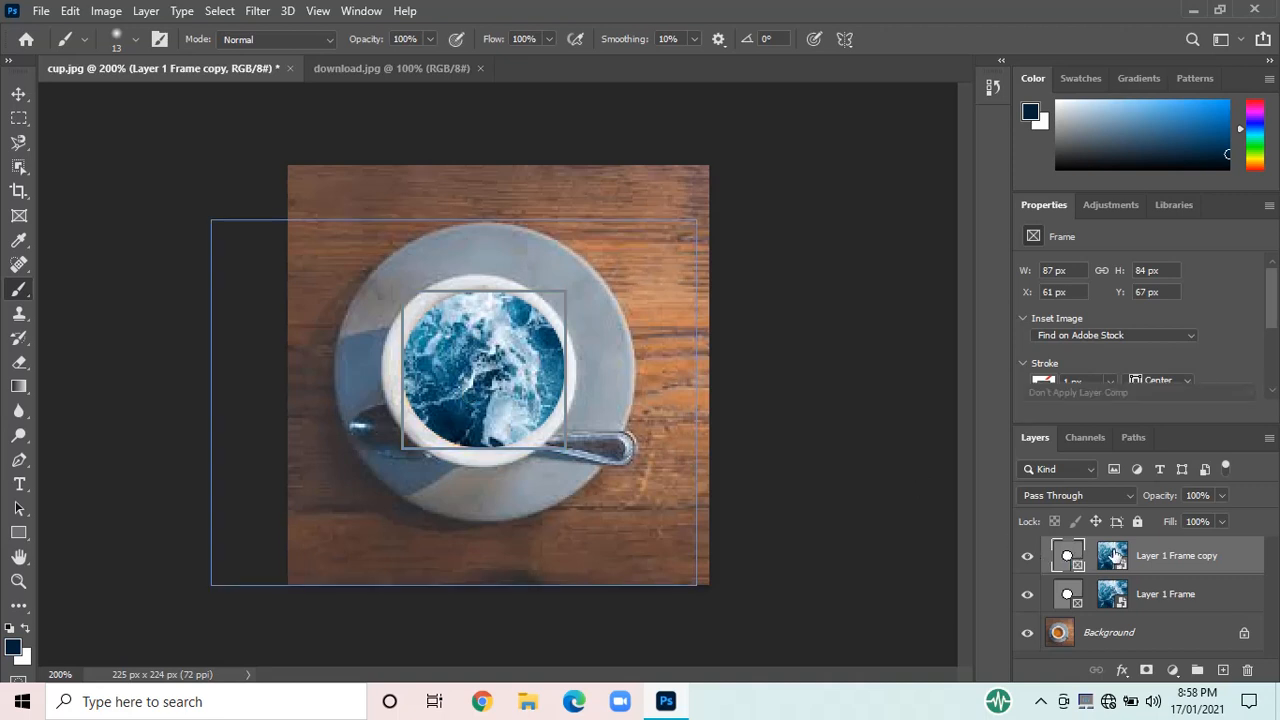
pyautogui.click(520, 191)
pyautogui.click(615, 283)
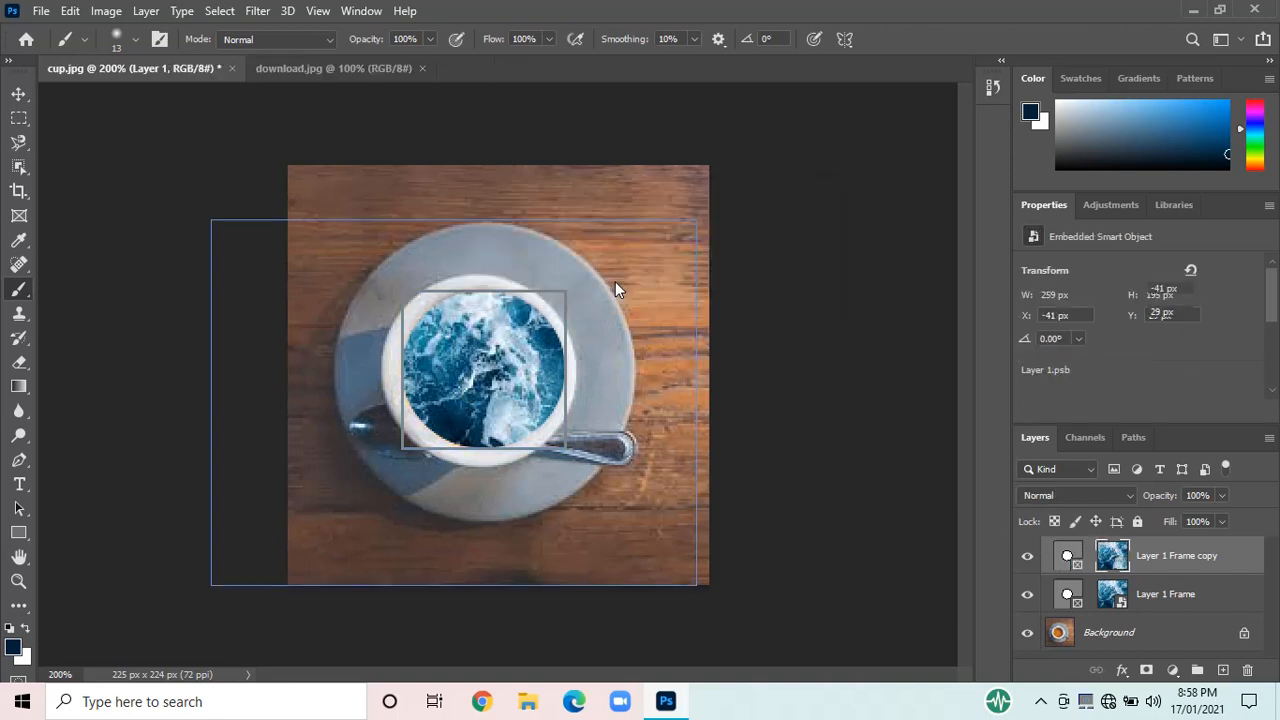
# - Filter the layer list to show only smart objects
pyautogui.click(1205, 469)
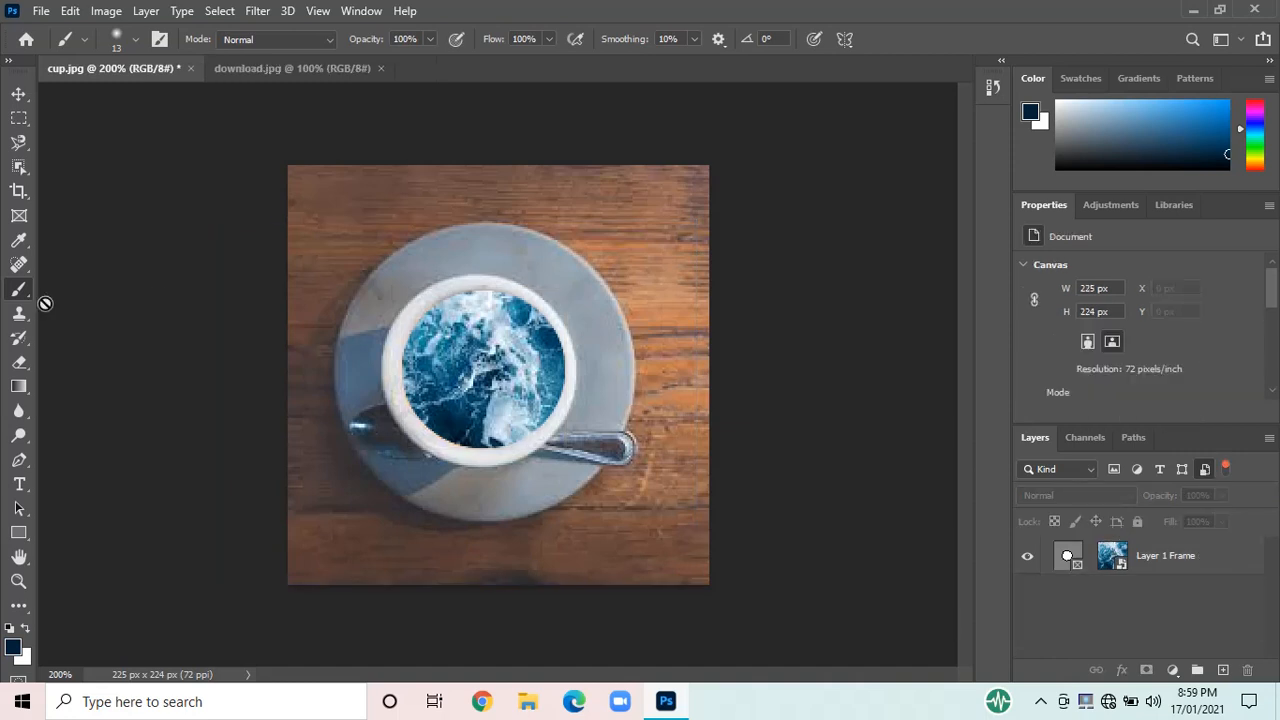
# - Activate the Spot Healing Brush and open the image jjjjj from the Desktop
pyautogui.click(24, 265)
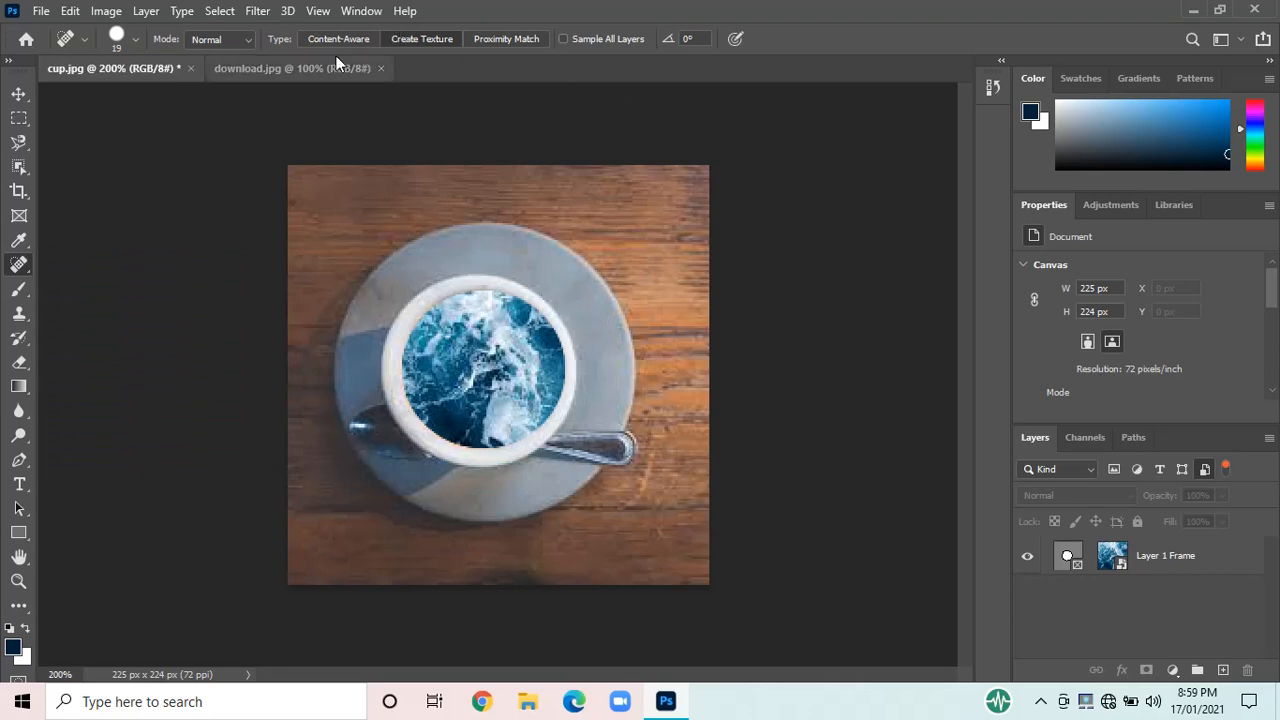
pyautogui.click(297, 62)
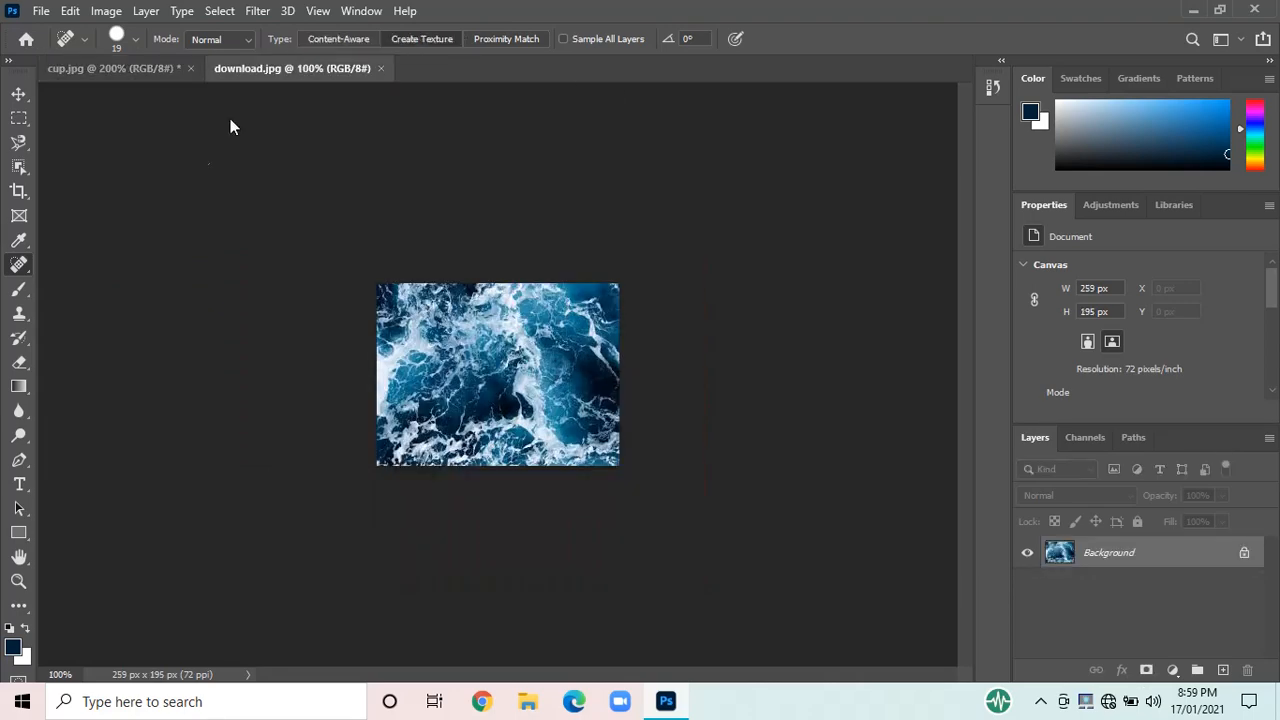
pyautogui.click(41, 11)
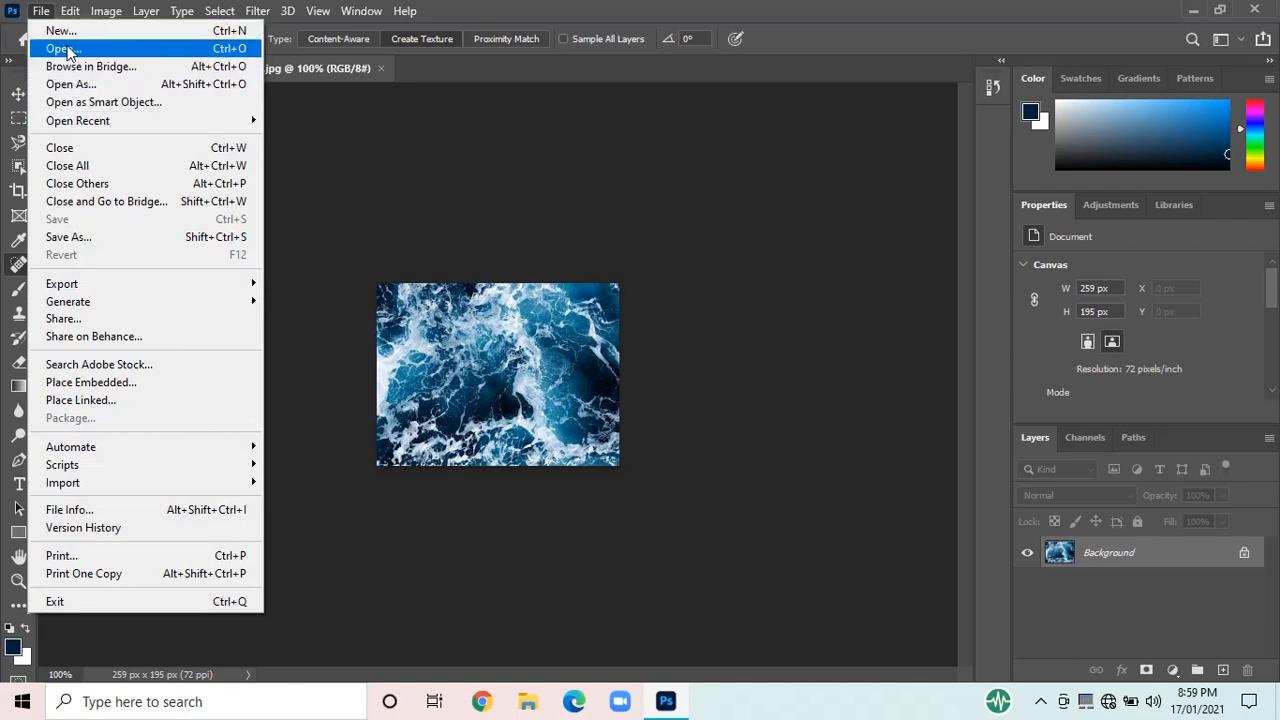
pyautogui.click(68, 49)
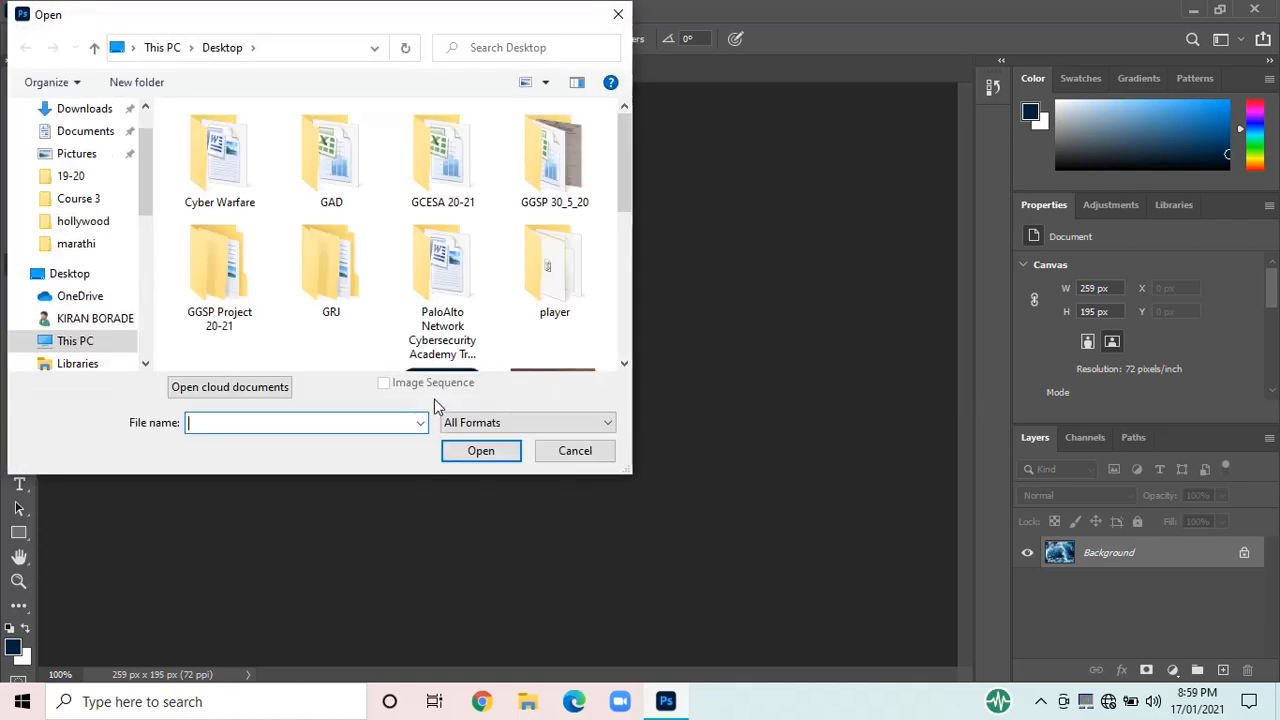
pyautogui.moveTo(617, 196); pyautogui.dragTo(621, 346)
pyautogui.click(449, 150)
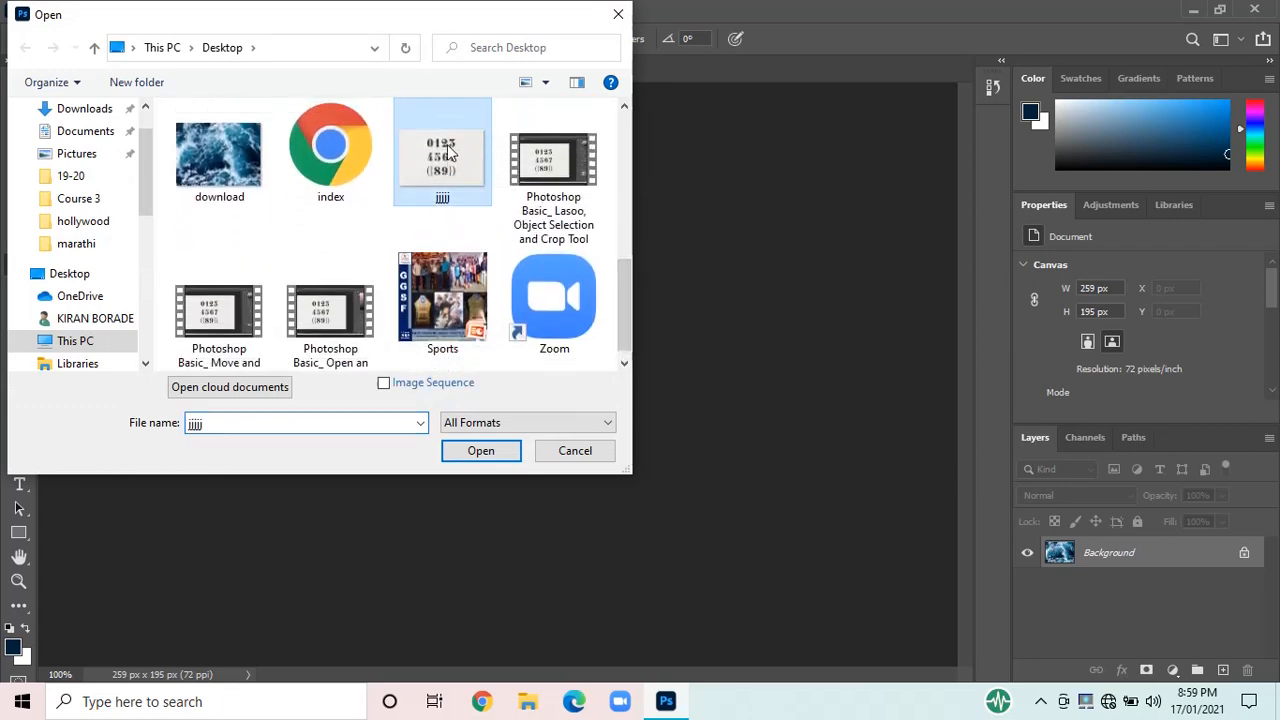
pyautogui.click(463, 452)
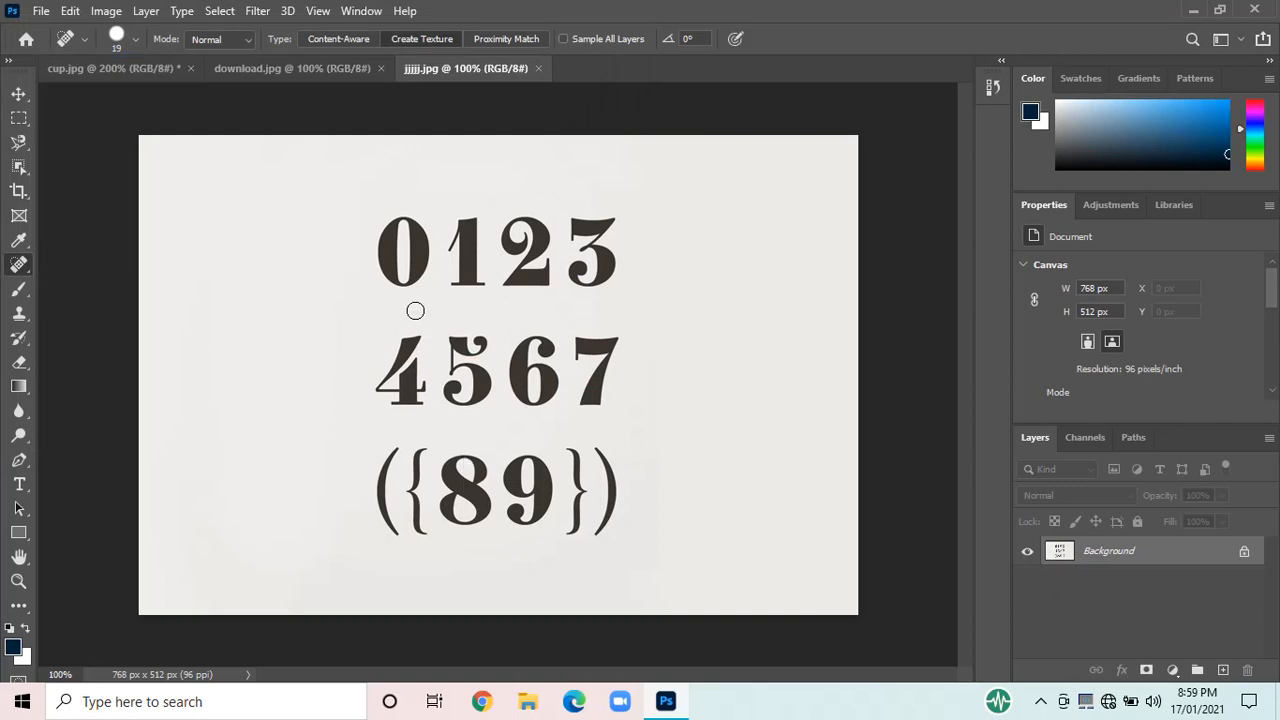
# - Duplicate the Background layer and paint out the digit 0 on the copy with the Spot Healing Brush
pyautogui.hotkey('ctrl', 'j')
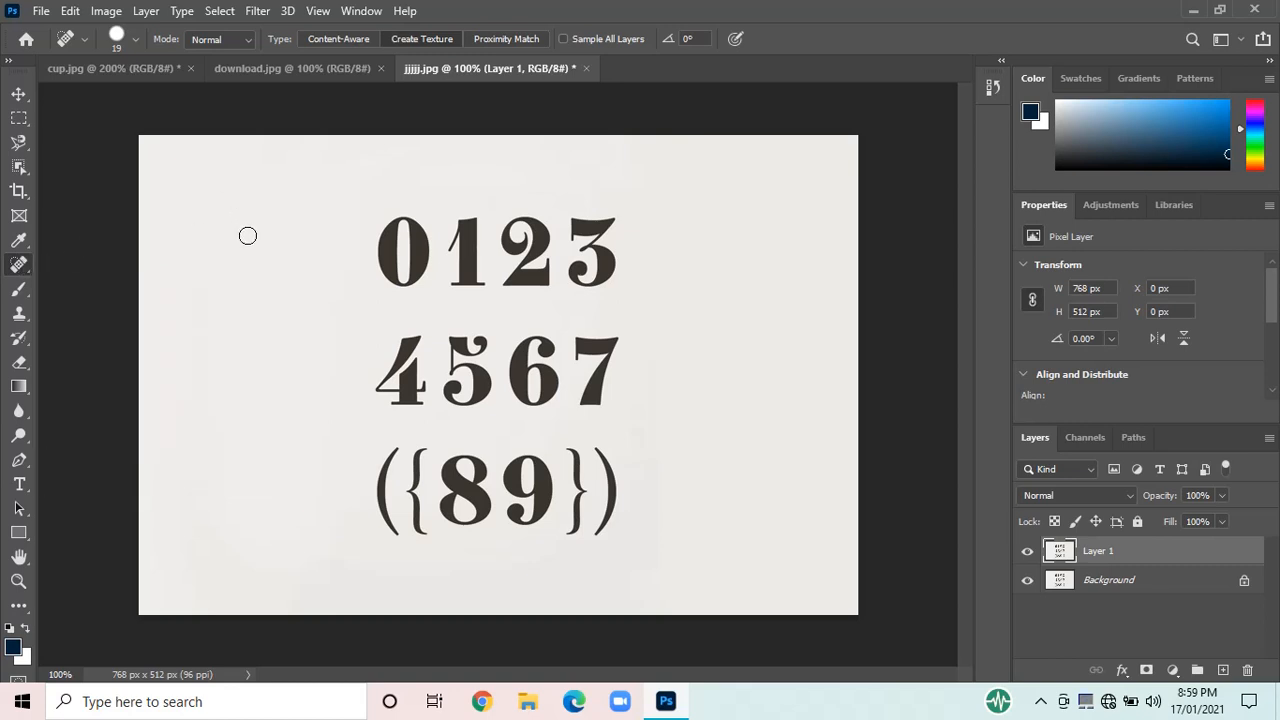
pyautogui.moveTo(406, 238)
pyautogui.mouseDown()
pyautogui.moveTo(382, 263)
pyautogui.moveTo(395, 269)
pyautogui.moveTo(418, 235)
pyautogui.moveTo(391, 238)
pyautogui.moveTo(390, 261)
pyautogui.moveTo(436, 228)
pyautogui.moveTo(386, 262)
pyautogui.moveTo(433, 242)
pyautogui.moveTo(419, 230)
pyautogui.moveTo(408, 252)
pyautogui.moveTo(397, 197)
pyautogui.moveTo(405, 311)
pyautogui.moveTo(375, 214)
pyautogui.moveTo(420, 273)
pyautogui.moveTo(382, 270)
pyautogui.moveTo(403, 261)
pyautogui.moveTo(395, 220)
pyautogui.moveTo(386, 234)
pyautogui.moveTo(417, 204)
pyautogui.moveTo(363, 289)
pyautogui.moveTo(424, 213)
pyautogui.moveTo(395, 281)
pyautogui.moveTo(380, 215)
pyautogui.moveTo(413, 272)
pyautogui.moveTo(340, 297)
pyautogui.moveTo(394, 235)
pyautogui.mouseUp()
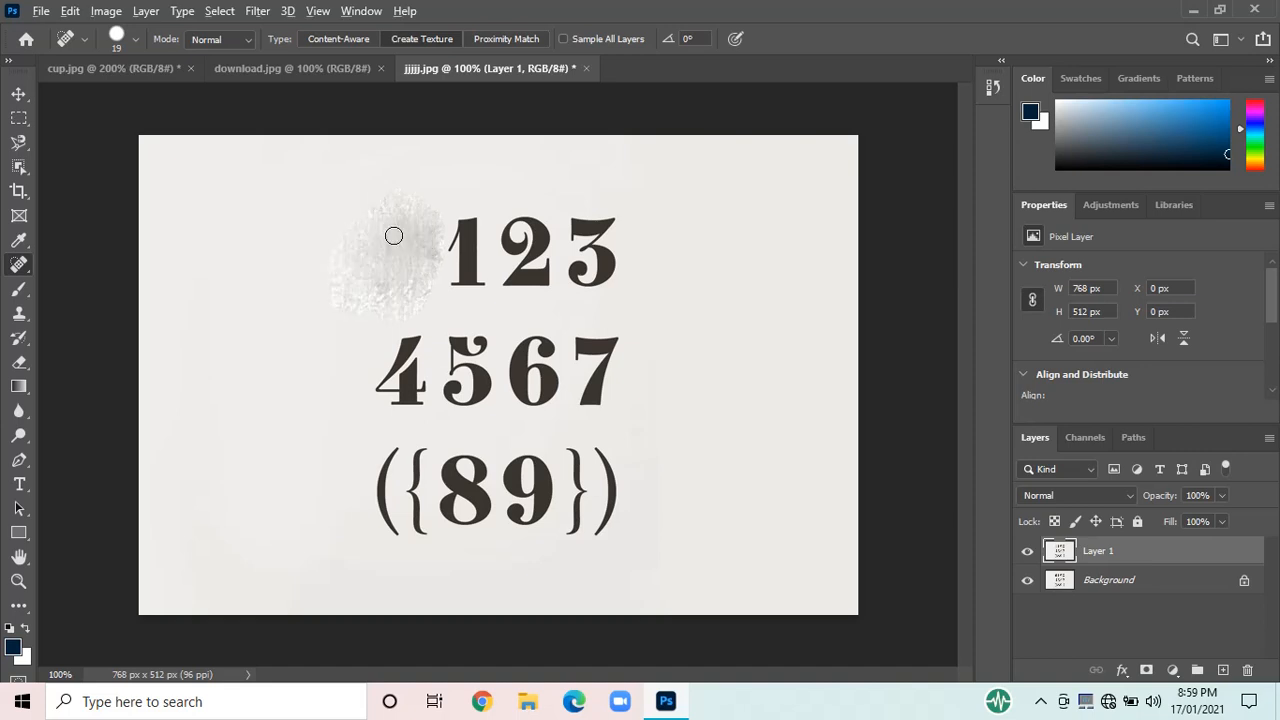
# - Try to sample a healing source from the blank paper and brush again over the smudge where the 0 was
pyautogui.keyDown('alt'); pyautogui.click(284, 256); pyautogui.keyUp('alt')
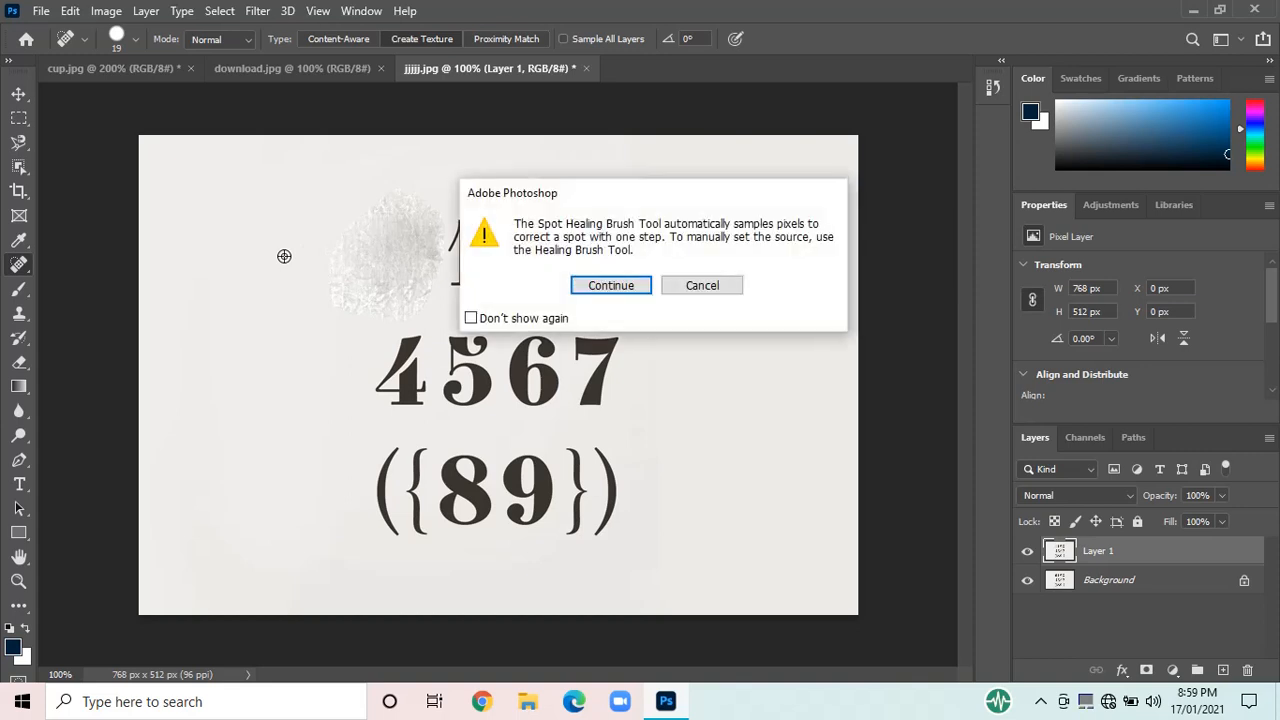
pyautogui.click(591, 283)
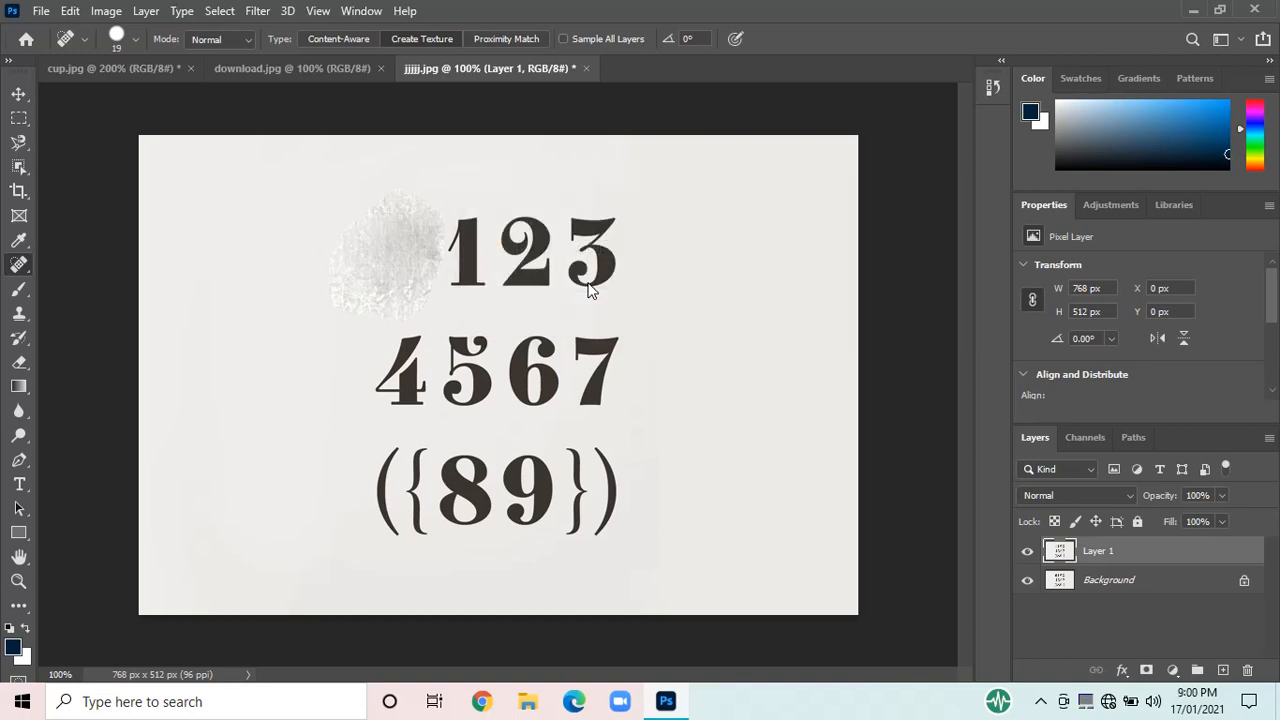
pyautogui.moveTo(397, 241)
pyautogui.mouseDown()
pyautogui.moveTo(331, 289)
pyautogui.moveTo(396, 285)
pyautogui.moveTo(407, 210)
pyautogui.moveTo(392, 291)
pyautogui.moveTo(342, 250)
pyautogui.mouseUp()
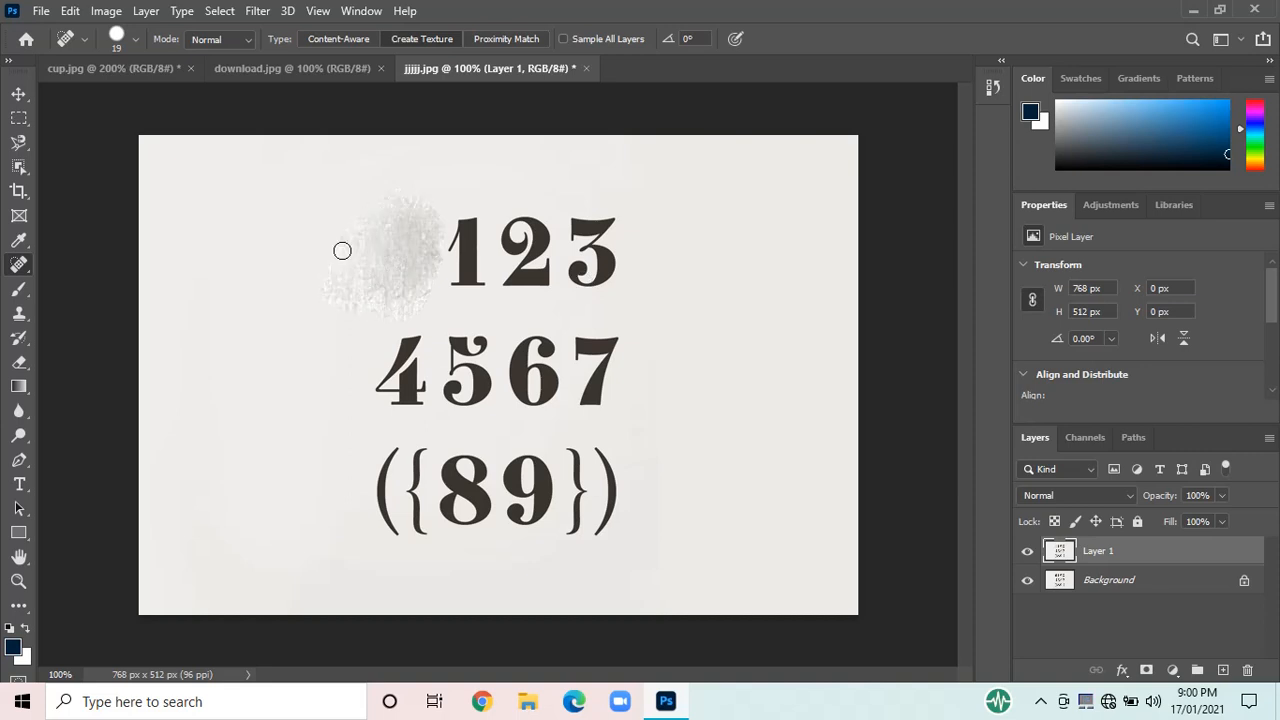
pyautogui.click(394, 277)
pyautogui.click(345, 300)
pyautogui.click(317, 343)
pyautogui.moveTo(317, 345)
pyautogui.mouseDown()
pyautogui.moveTo(361, 284)
pyautogui.moveTo(327, 364)
pyautogui.moveTo(379, 326)
pyautogui.mouseUp()
# - Set the Spot Healing Brush spacing to 60%
pyautogui.click(84, 40)
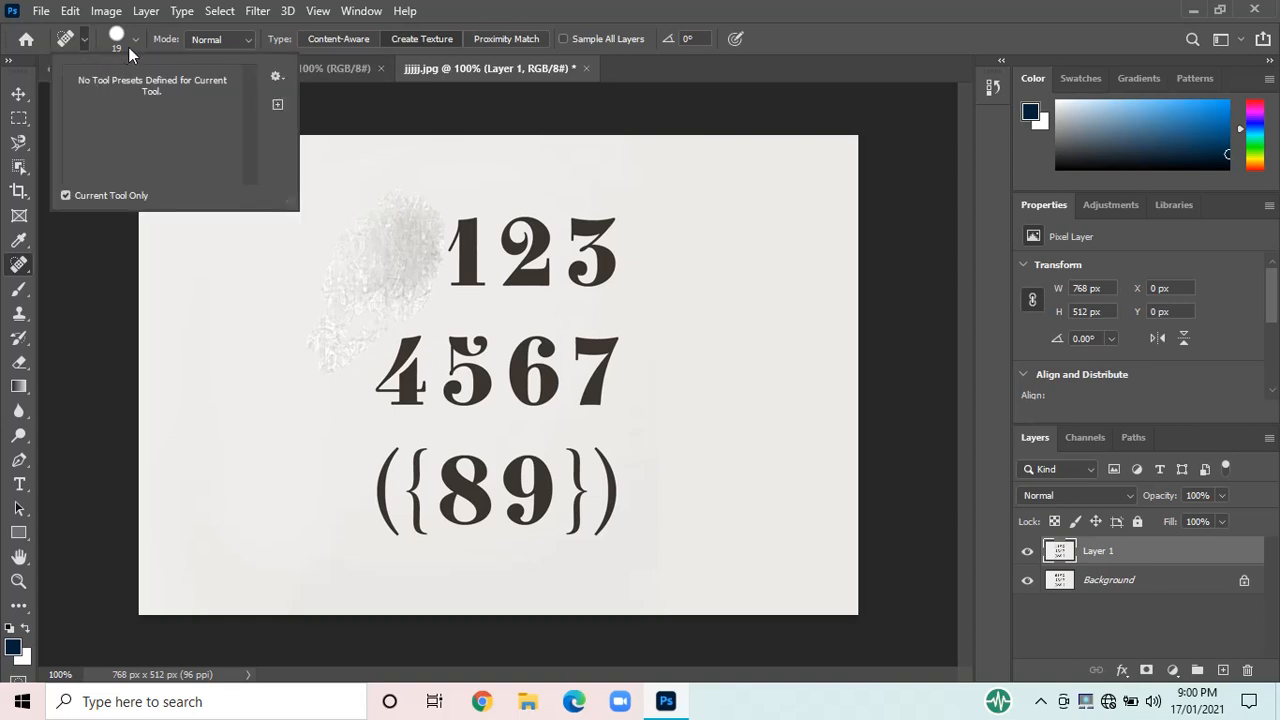
pyautogui.click(130, 44)
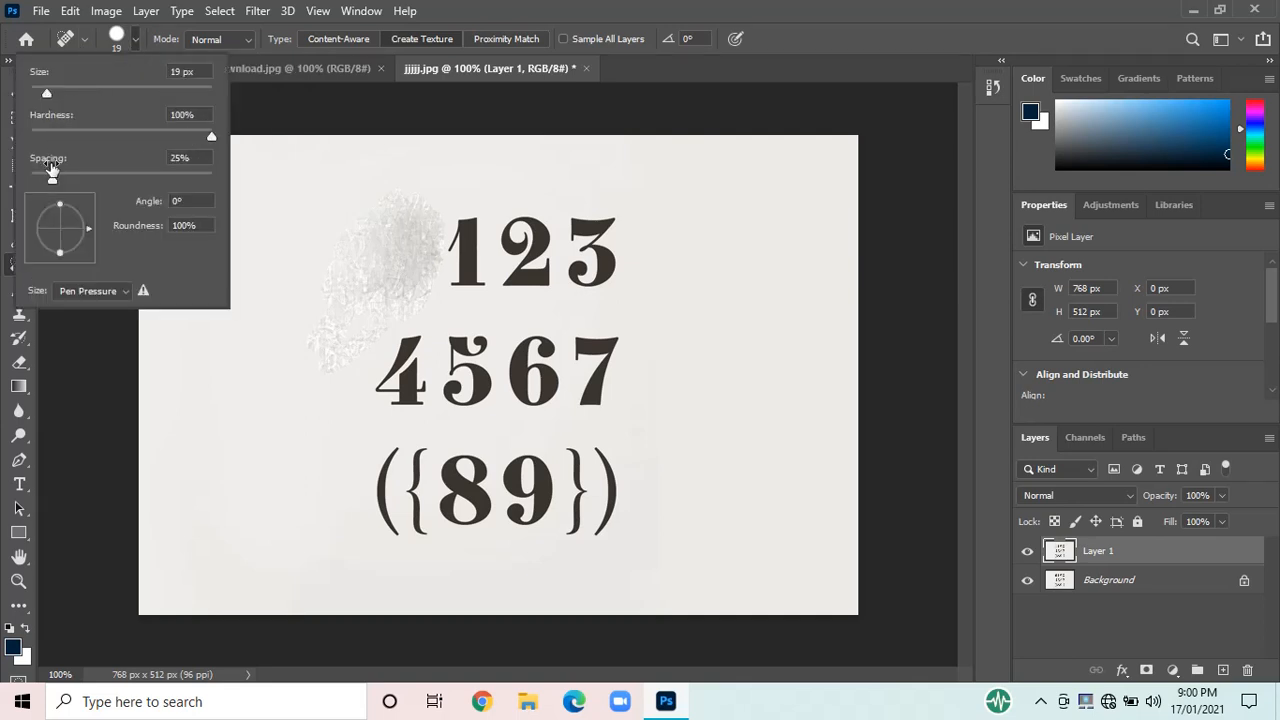
pyautogui.moveTo(52, 176); pyautogui.dragTo(86, 182)
# - Brush over the smudge beside the digit 1 again and delete the healed Layer 1
pyautogui.click(391, 307)
pyautogui.moveTo(391, 306)
pyautogui.mouseDown()
pyautogui.moveTo(387, 245)
pyautogui.moveTo(379, 299)
pyautogui.moveTo(407, 229)
pyautogui.moveTo(394, 297)
pyautogui.moveTo(302, 315)
pyautogui.moveTo(362, 235)
pyautogui.mouseUp()
pyautogui.moveTo(394, 299); pyautogui.dragTo(461, 296)
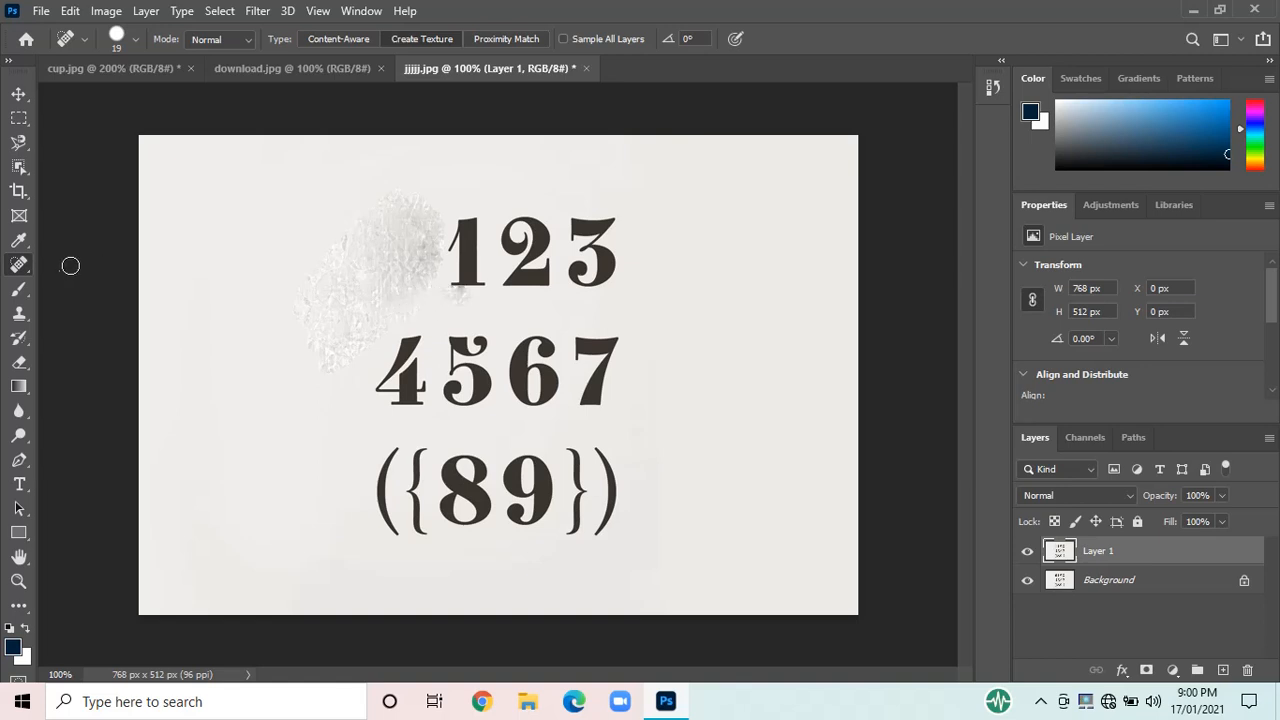
pyautogui.click(216, 287)
pyautogui.moveTo(409, 226); pyautogui.dragTo(388, 260)
pyautogui.press('Delete')
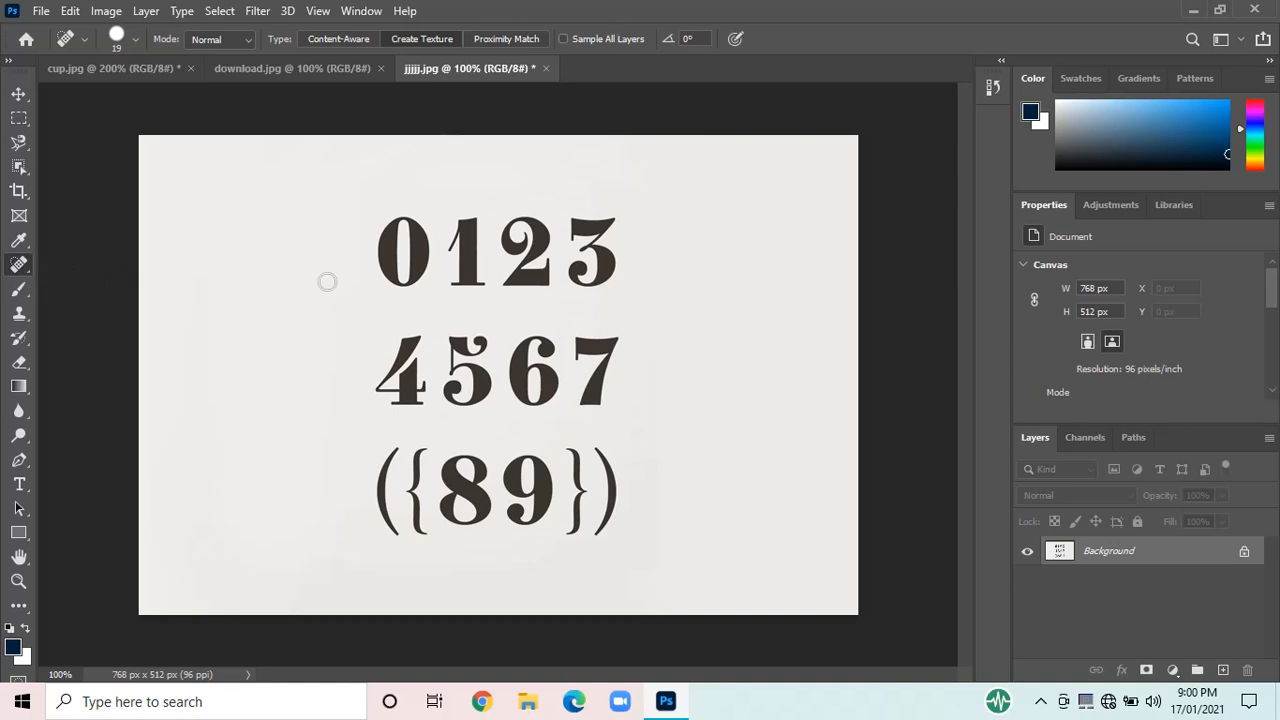
# - Try to sample a healing source from the blank paper beside the digits of the original image
pyautogui.click(136, 39)
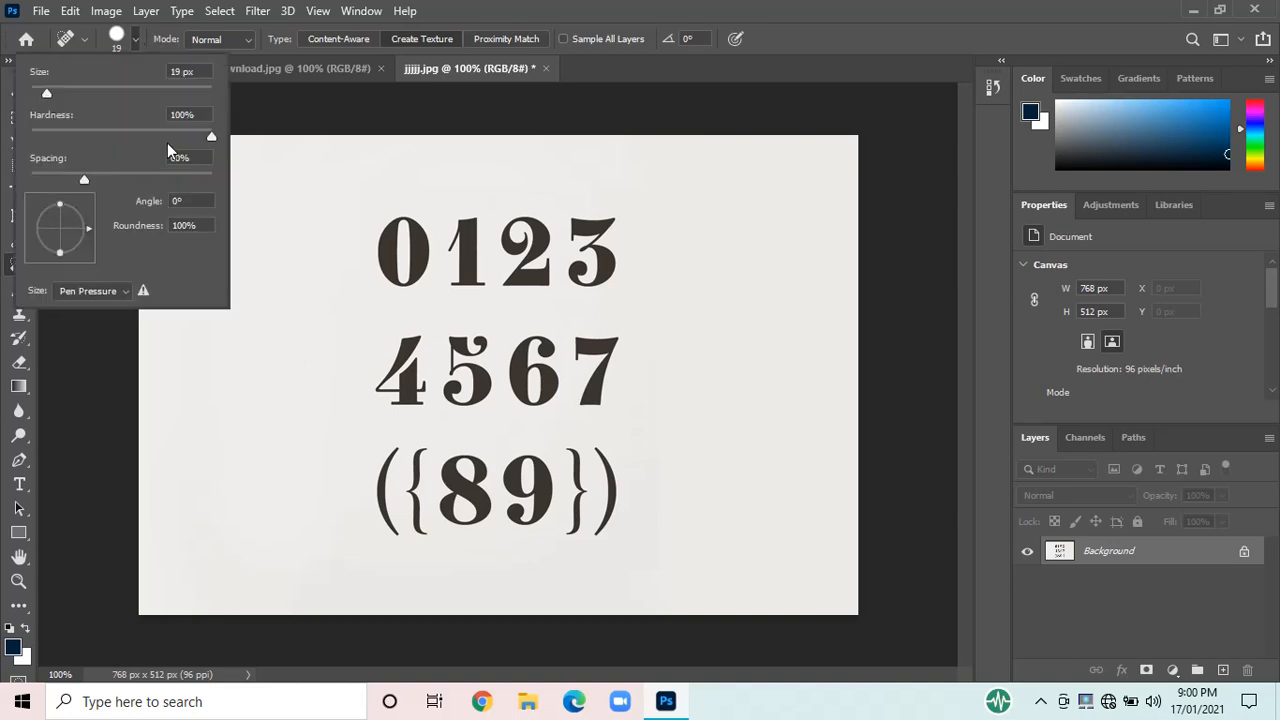
pyautogui.click(639, 67)
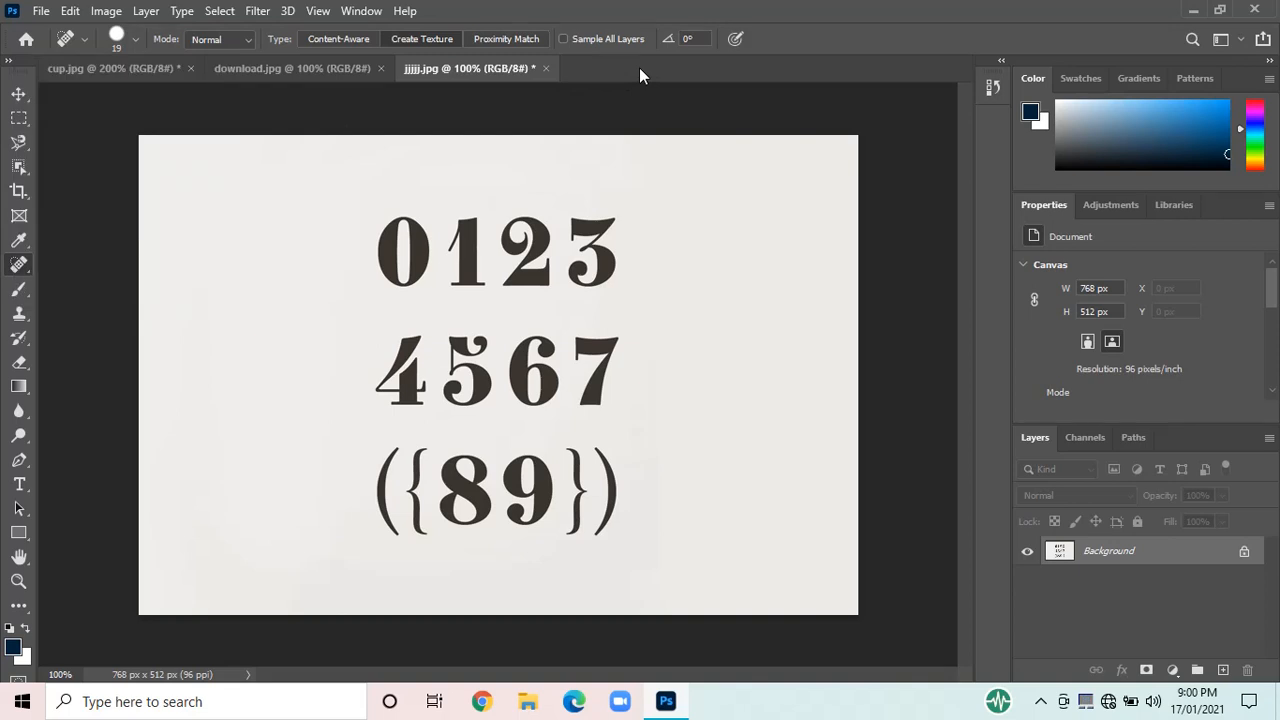
pyautogui.keyDown('alt'); pyautogui.click(251, 313); pyautogui.keyUp('alt')
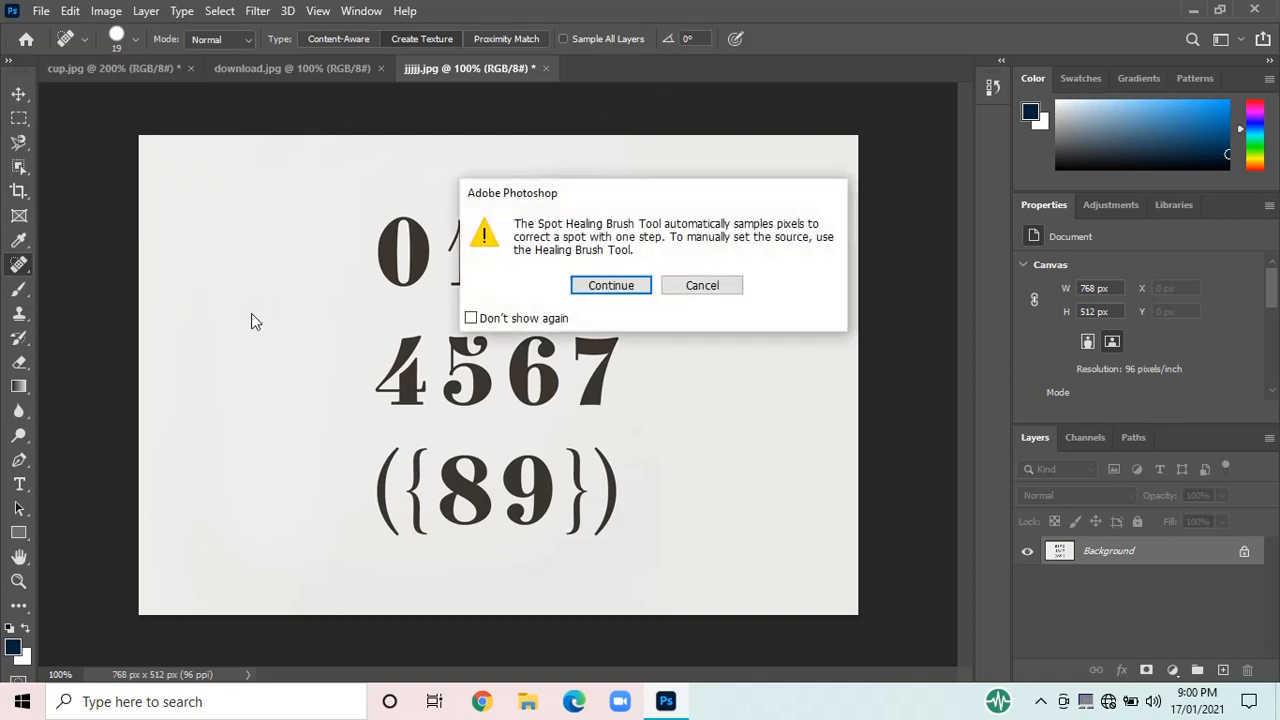
pyautogui.click(579, 287)
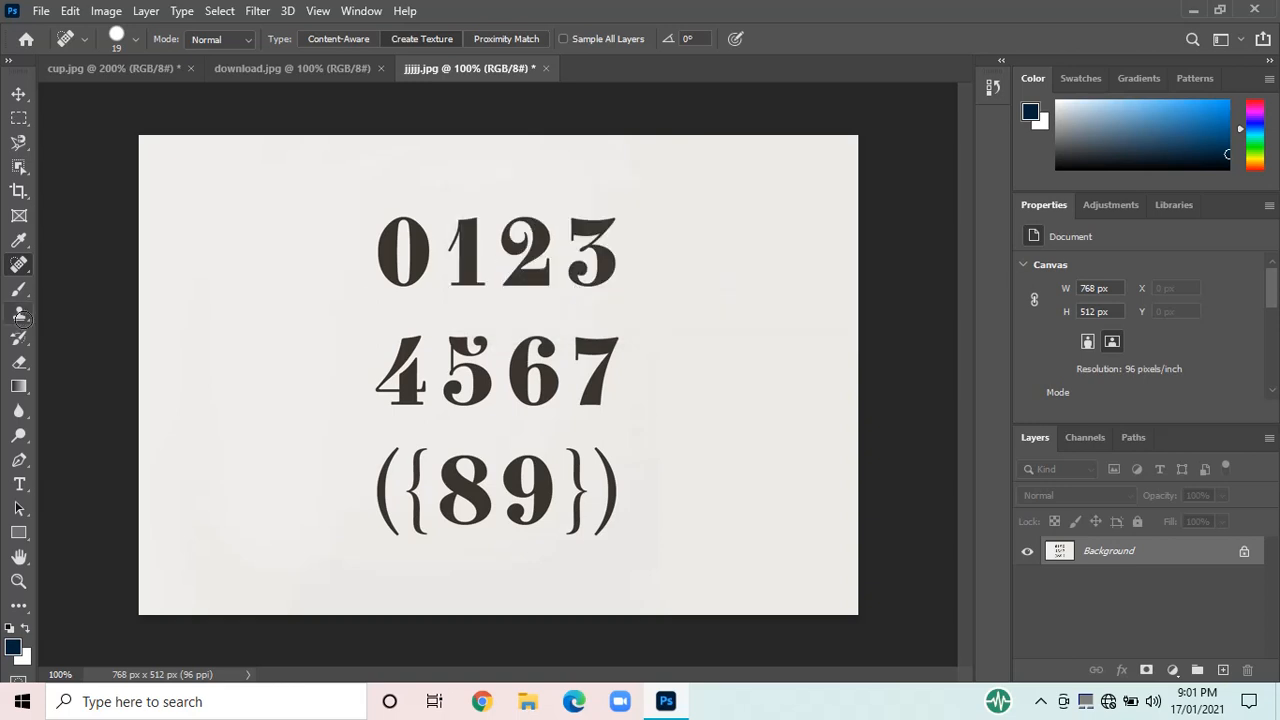
# - Paint out the digit 0 on the Background layer with the Spot Healing Brush
pyautogui.rightClick(17, 268)
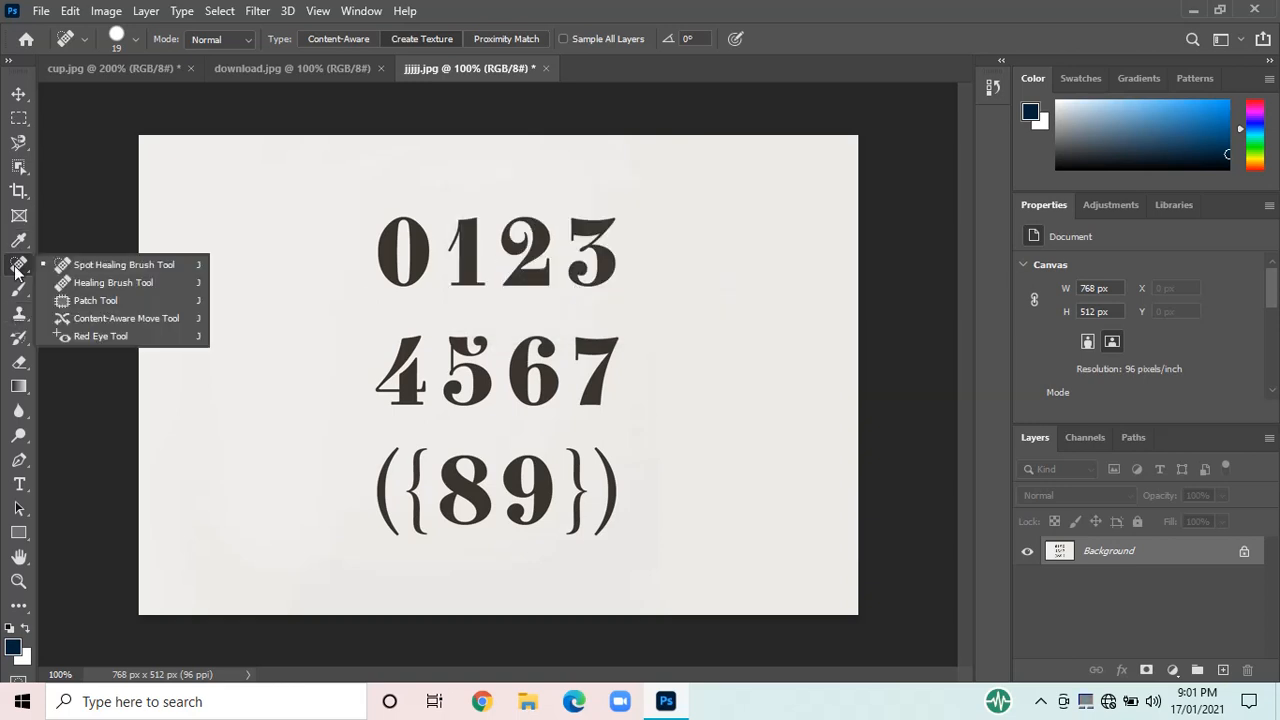
pyautogui.click(76, 271)
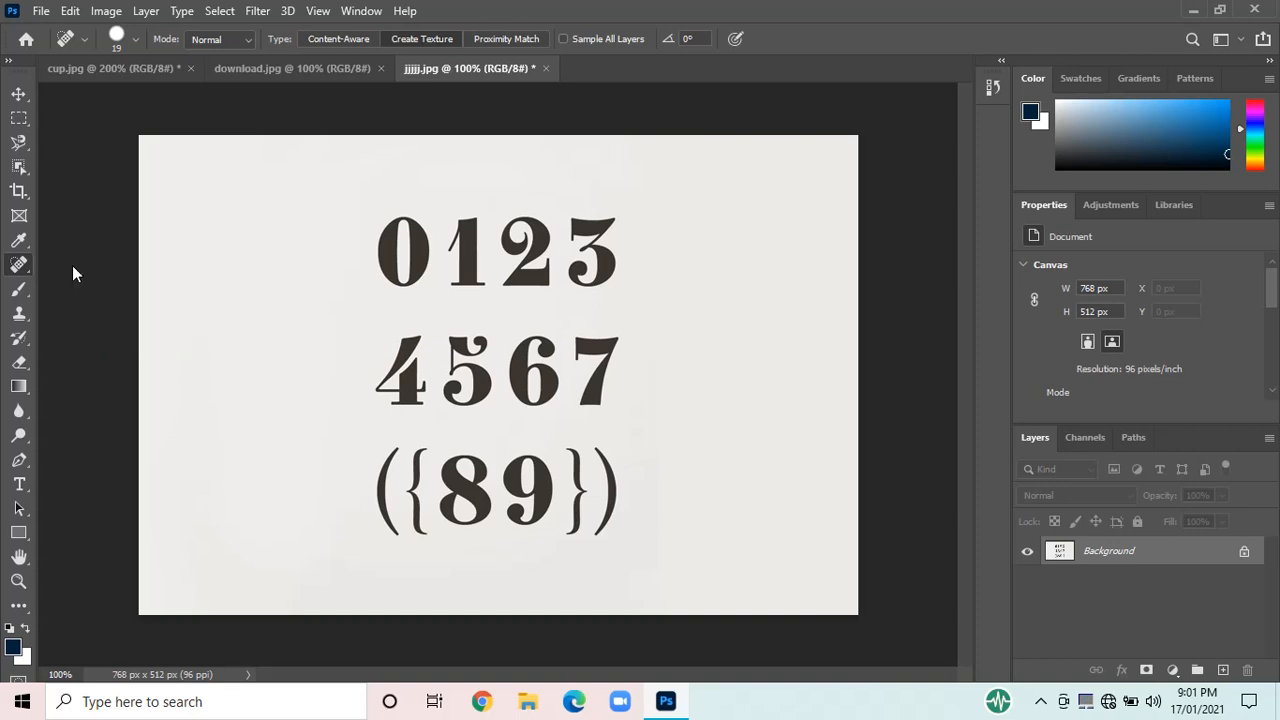
pyautogui.click(402, 217)
pyautogui.moveTo(397, 224)
pyautogui.mouseDown()
pyautogui.moveTo(391, 271)
pyautogui.moveTo(387, 244)
pyautogui.moveTo(410, 232)
pyautogui.moveTo(424, 249)
pyautogui.moveTo(402, 271)
pyautogui.moveTo(403, 196)
pyautogui.moveTo(421, 213)
pyautogui.moveTo(392, 286)
pyautogui.moveTo(412, 283)
pyautogui.moveTo(417, 262)
pyautogui.moveTo(401, 226)
pyautogui.moveTo(388, 294)
pyautogui.mouseUp()
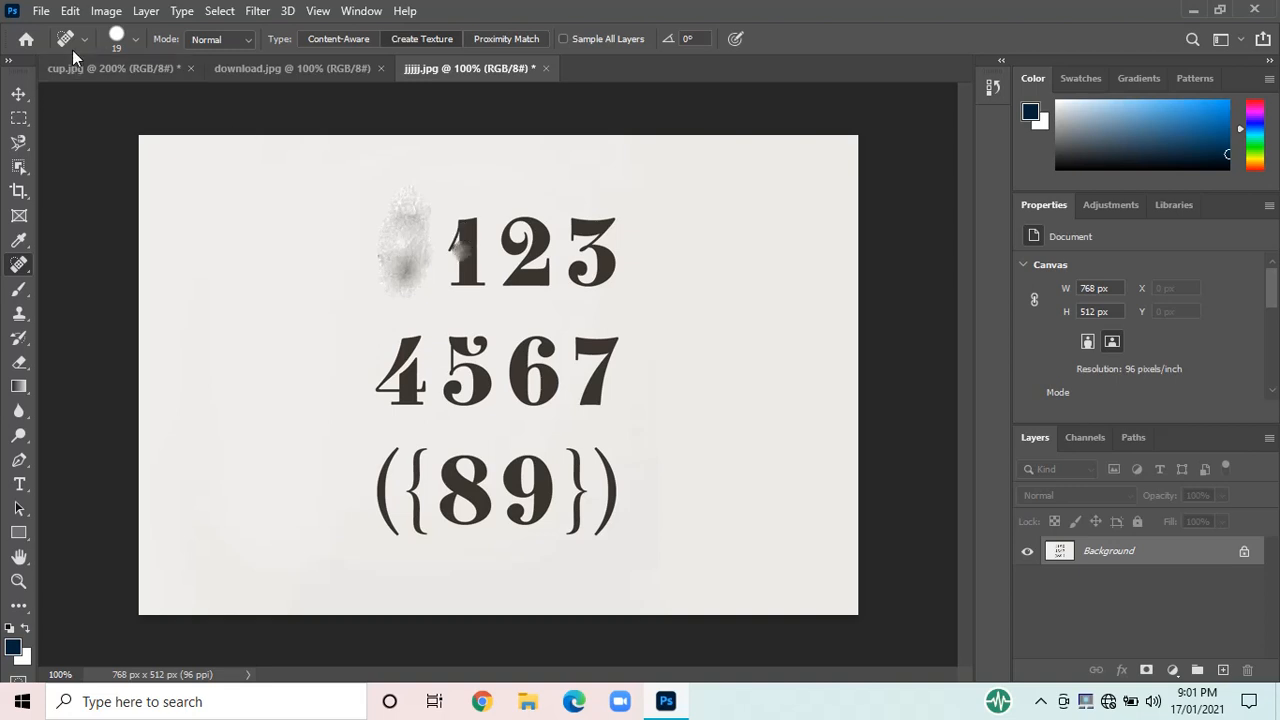
# - Set the healing brush size to 113 px and paint out the digits 4, 5, 6 and 7 in the middle row
pyautogui.click(137, 39)
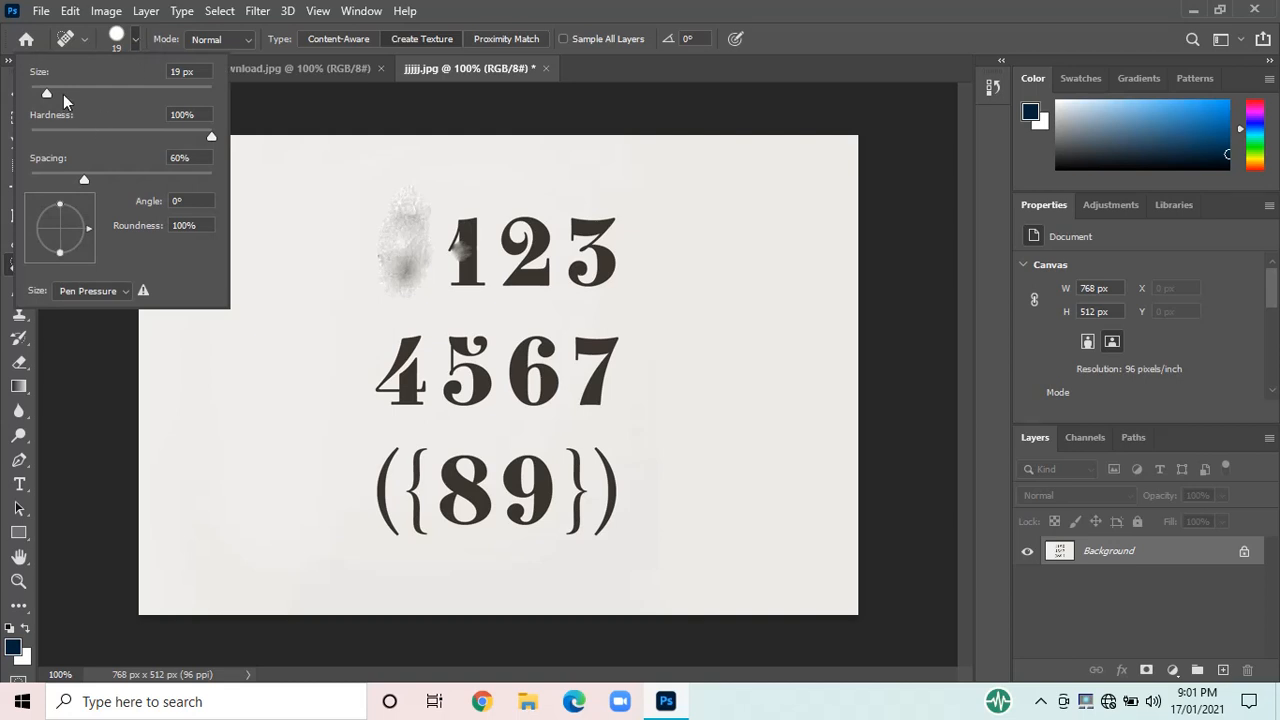
pyautogui.moveTo(44, 96); pyautogui.dragTo(127, 94)
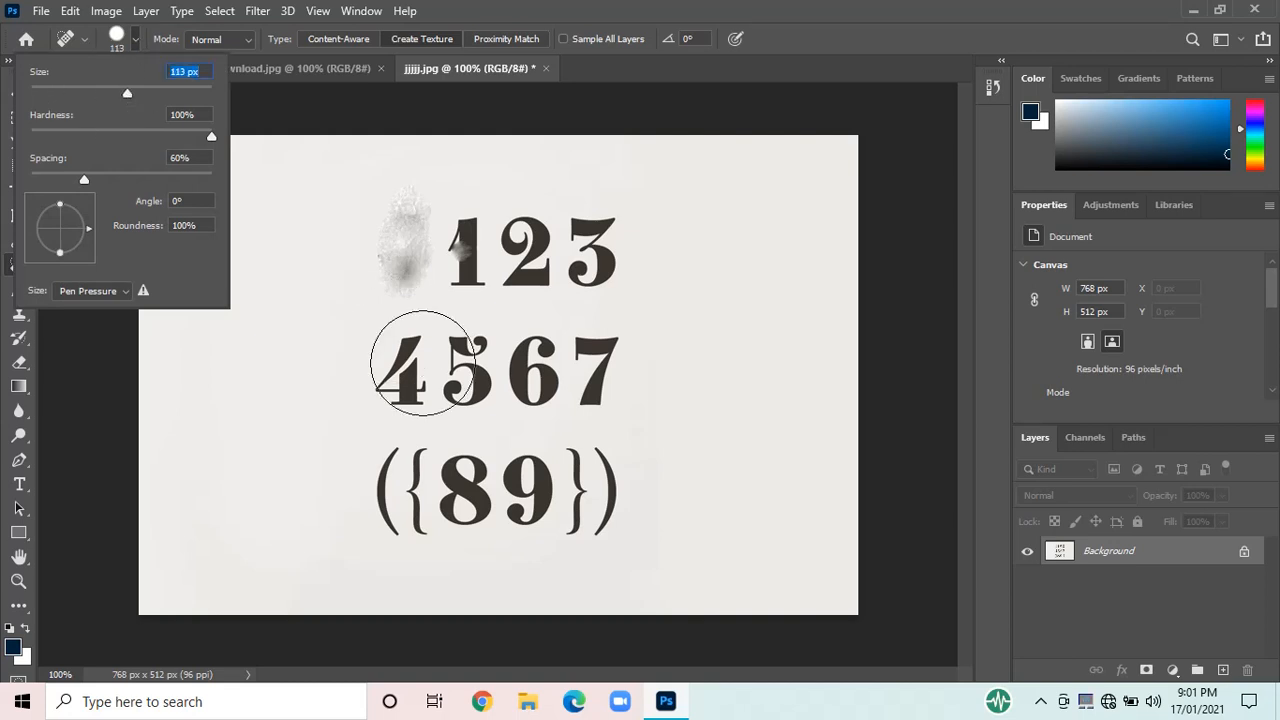
pyautogui.click(403, 370)
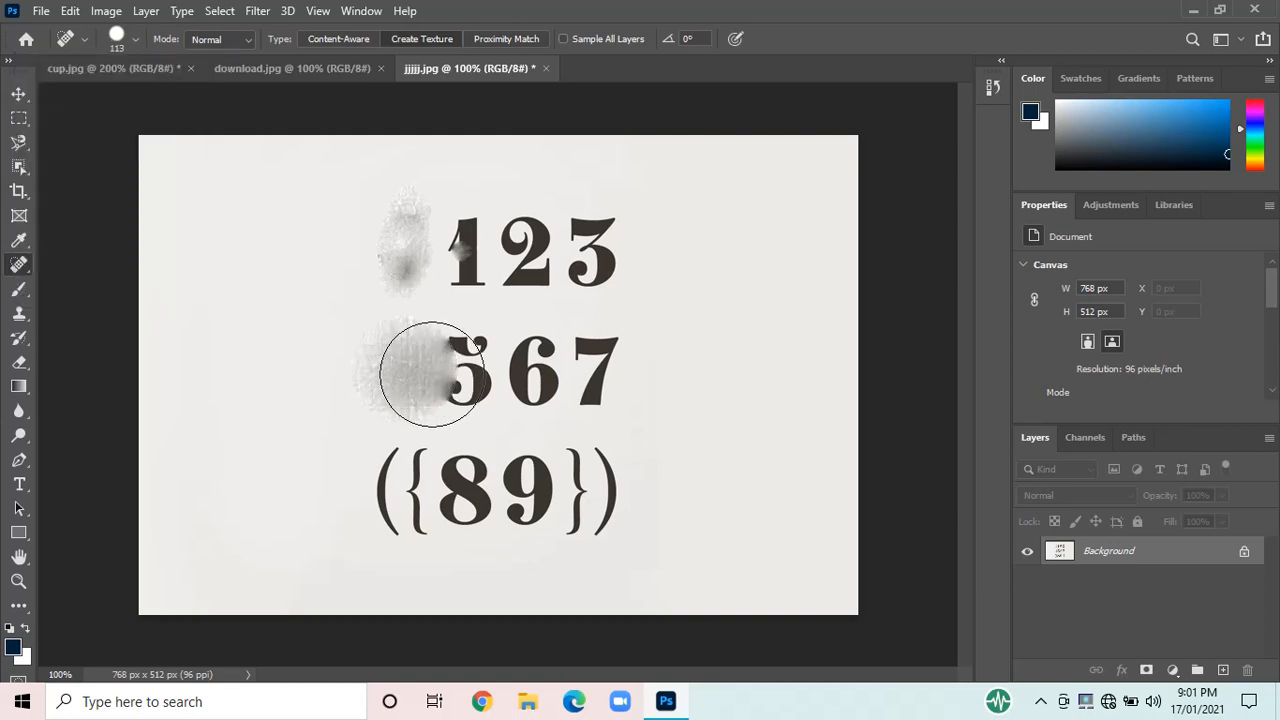
pyautogui.click(432, 374)
pyautogui.click(493, 372)
pyautogui.click(549, 375)
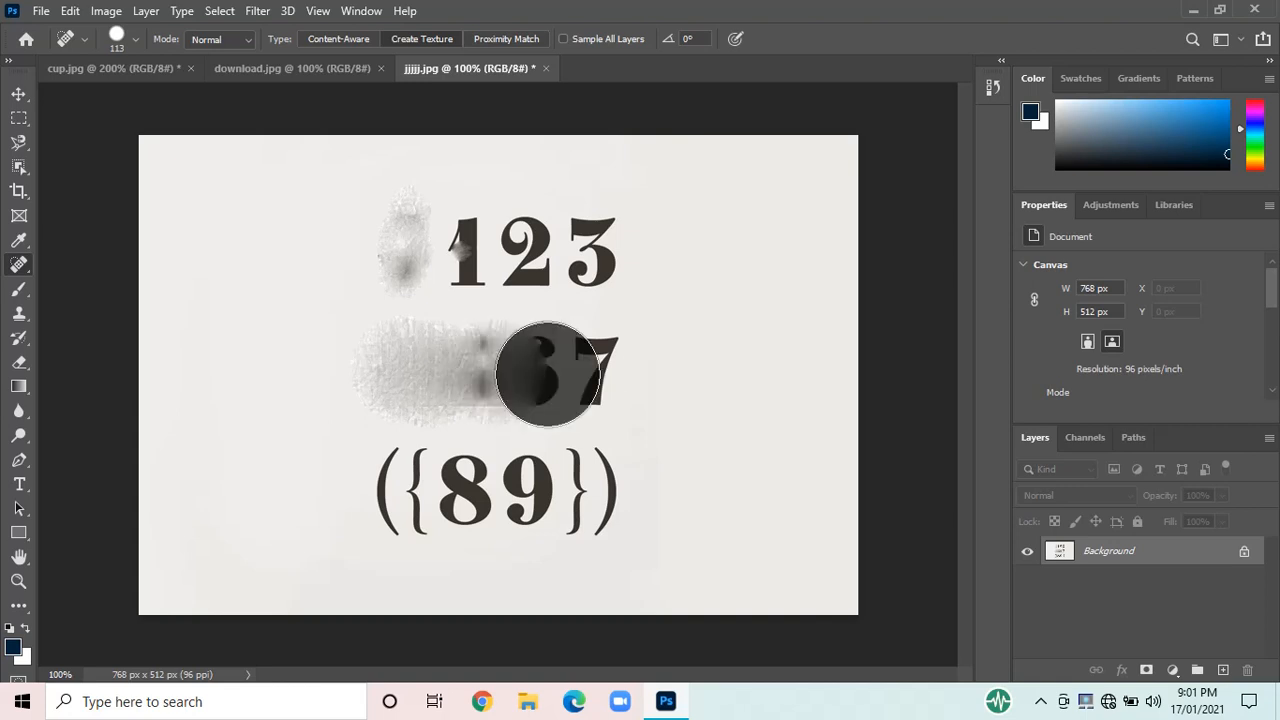
pyautogui.click(596, 376)
pyautogui.click(519, 368)
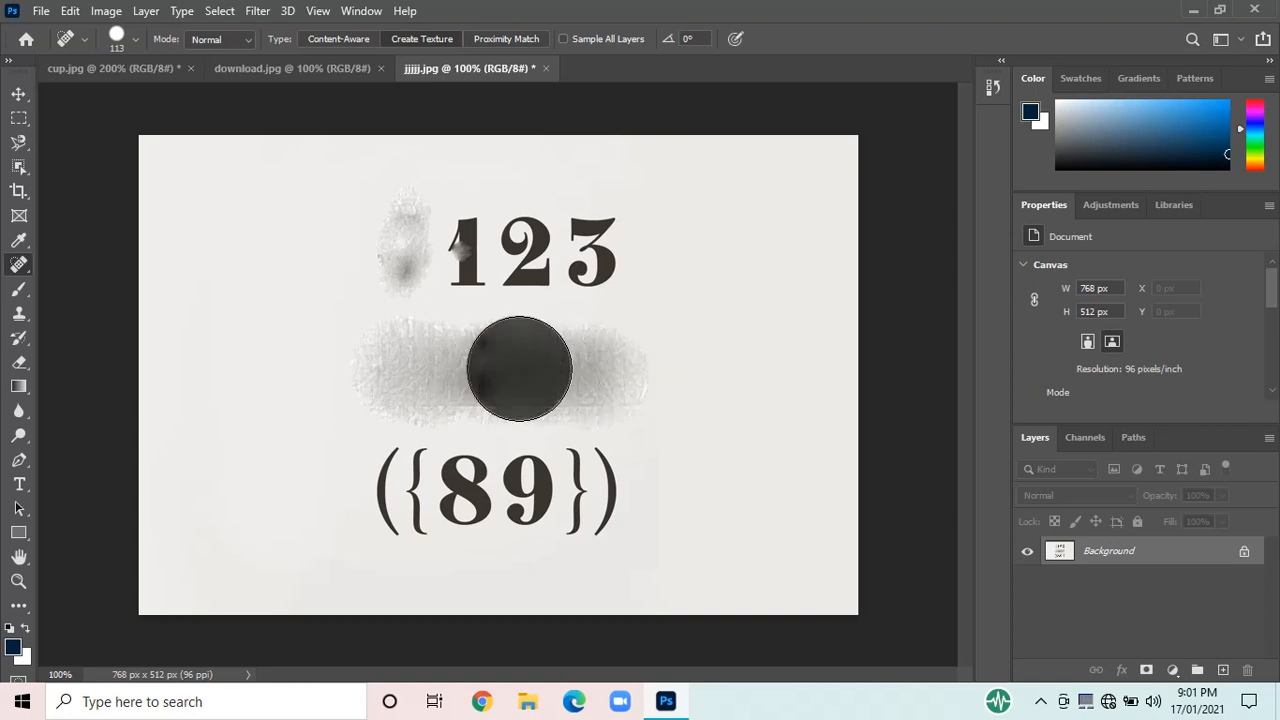
# - Paint out the remaining digits 1, 2 and 3 in the first row with the Spot Healing Brush
pyautogui.click(487, 268)
pyautogui.click(477, 254)
pyautogui.click(535, 255)
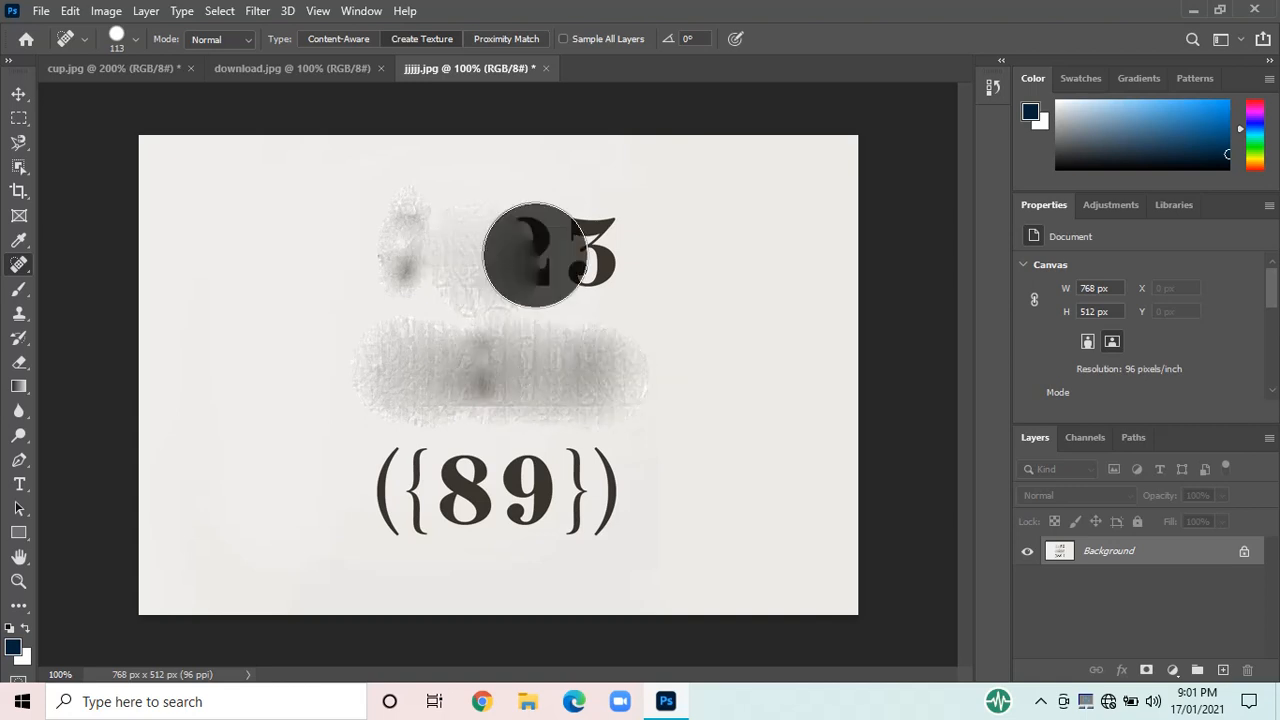
pyautogui.click(571, 254)
pyautogui.click(584, 252)
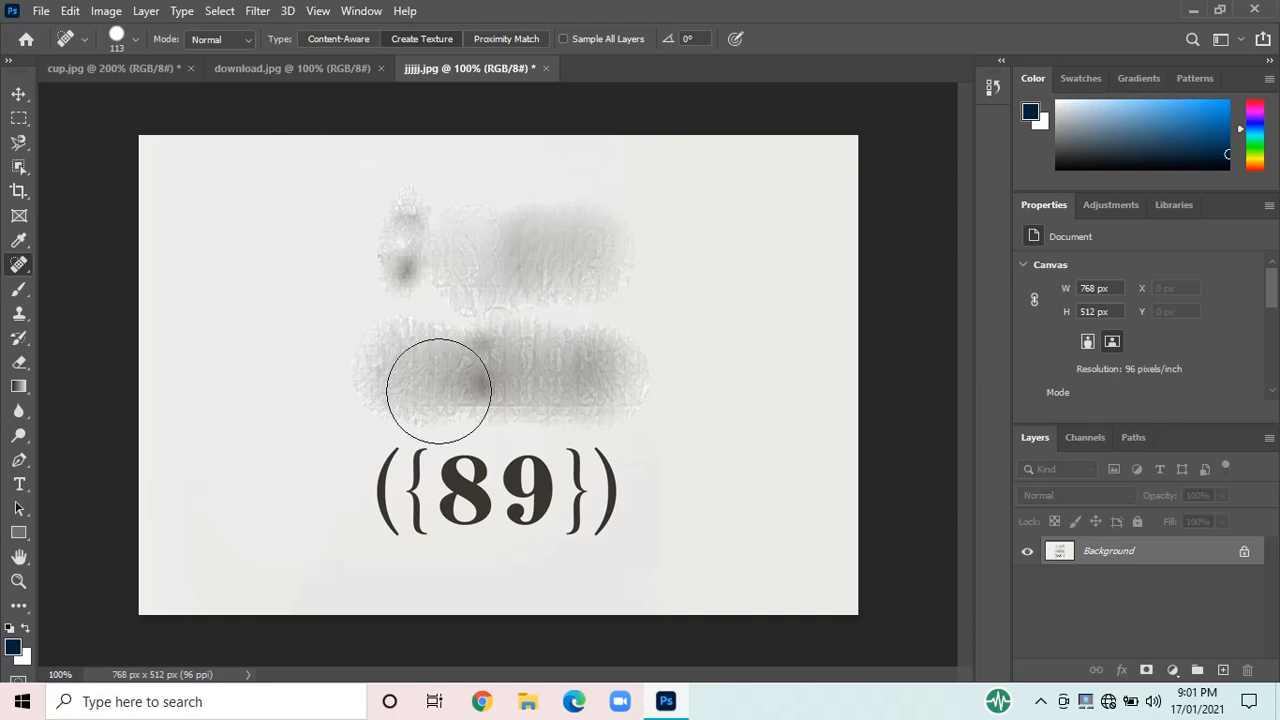
# - Paint out the opening brackets and the digits 8 and 9 in the bottom row with the Spot Healing Brush
pyautogui.click(398, 482)
pyautogui.click(444, 490)
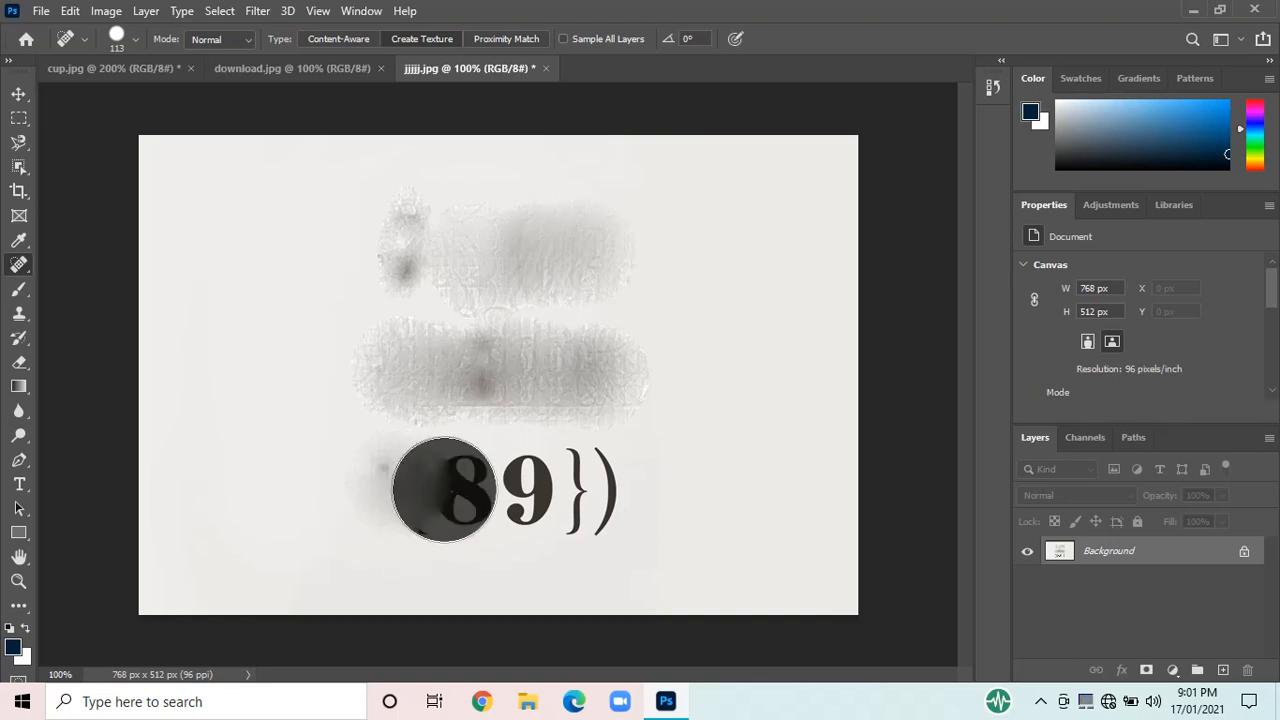
pyautogui.click(500, 492)
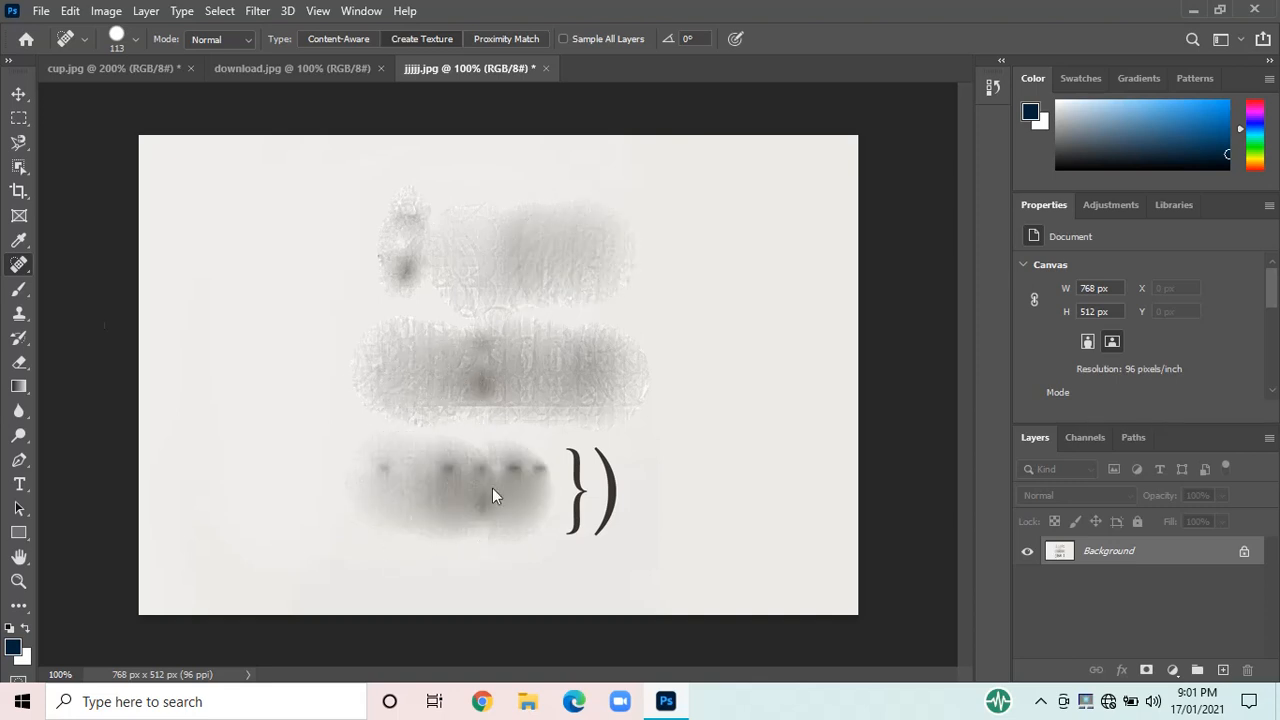
# - Sample the blank paper beside the rows with the Healing Brush and heal the top-row smudges and the left half of the middle row
pyautogui.rightClick(21, 276)
pyautogui.click(110, 282)
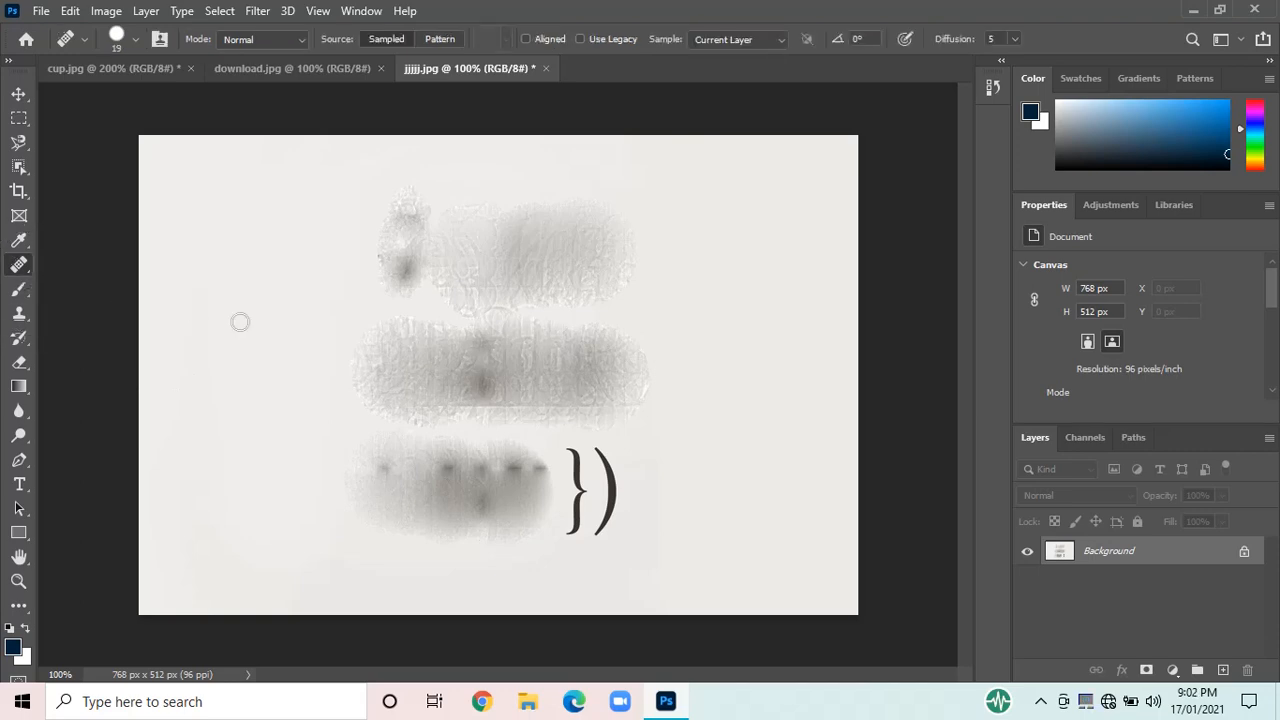
pyautogui.click(240, 322)
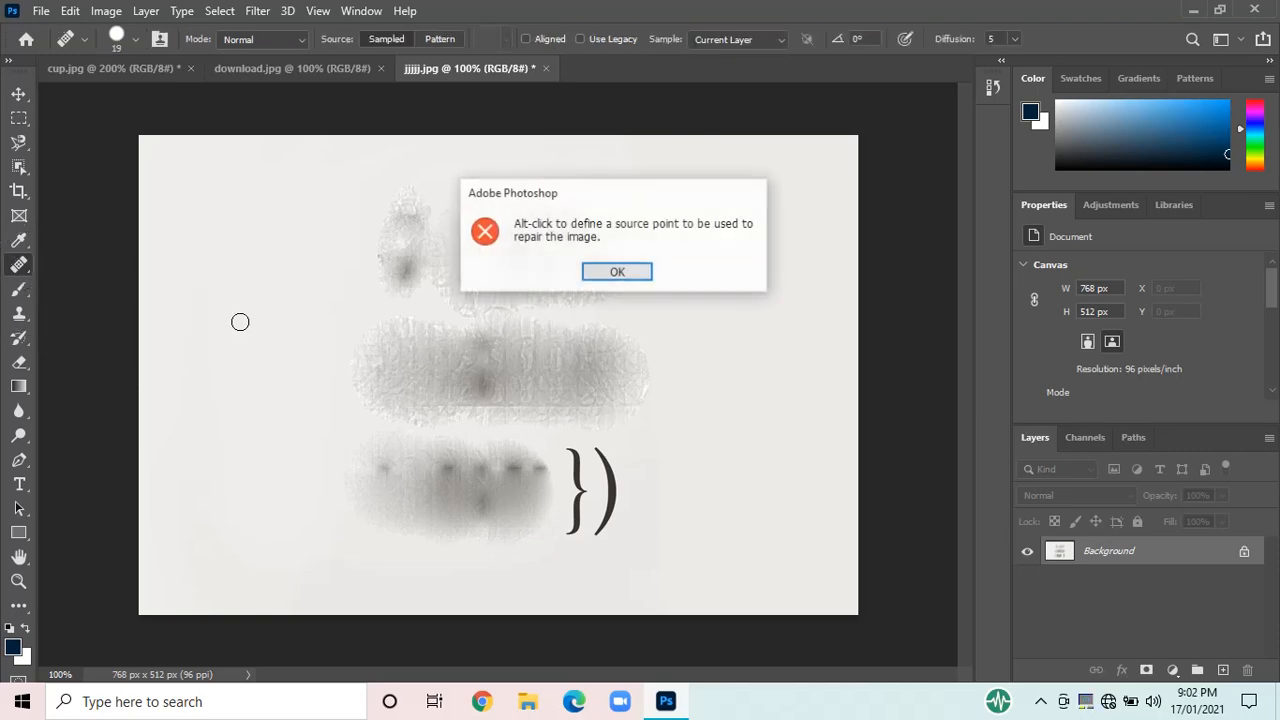
pyautogui.click(588, 274)
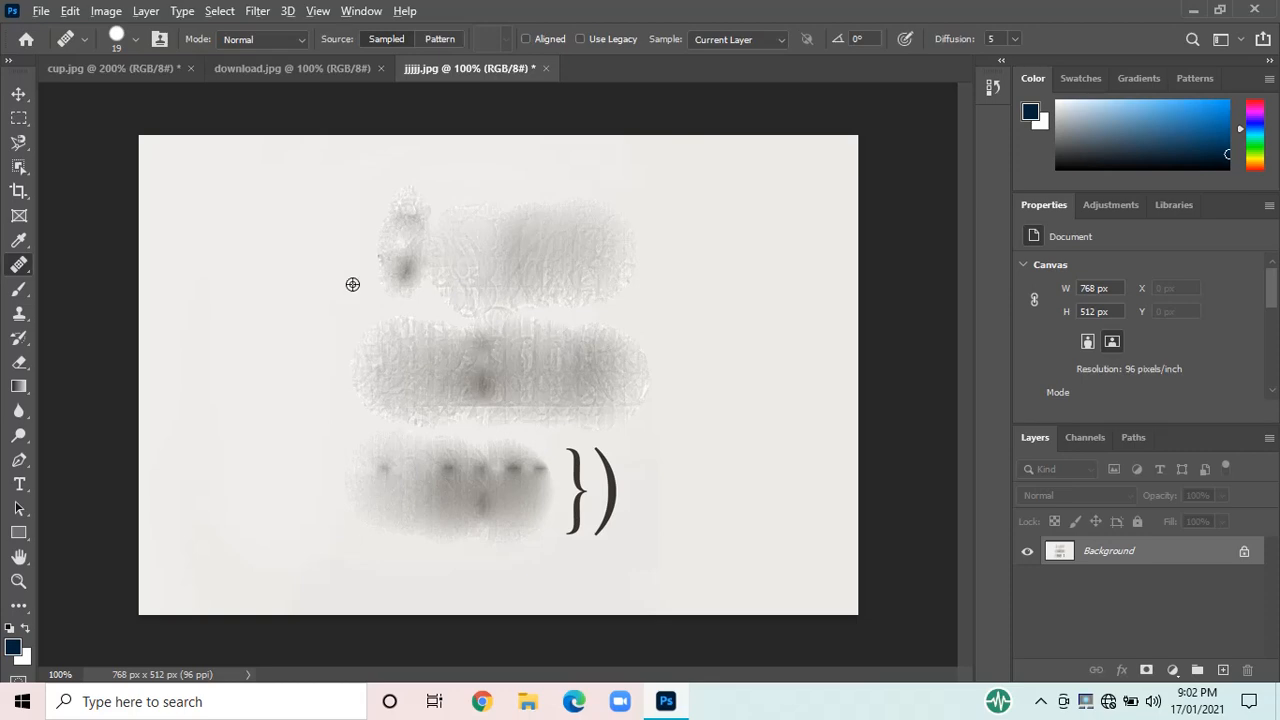
pyautogui.keyDown('alt'); pyautogui.click(256, 312); pyautogui.keyUp('alt')
pyautogui.moveTo(469, 234)
pyautogui.mouseDown()
pyautogui.moveTo(452, 262)
pyautogui.moveTo(512, 225)
pyautogui.moveTo(435, 263)
pyautogui.moveTo(500, 211)
pyautogui.moveTo(407, 281)
pyautogui.moveTo(502, 147)
pyautogui.moveTo(365, 267)
pyautogui.moveTo(374, 240)
pyautogui.moveTo(381, 225)
pyautogui.moveTo(482, 197)
pyautogui.moveTo(443, 292)
pyautogui.moveTo(447, 324)
pyautogui.moveTo(470, 311)
pyautogui.moveTo(461, 342)
pyautogui.moveTo(555, 207)
pyautogui.moveTo(520, 203)
pyautogui.moveTo(398, 272)
pyautogui.moveTo(466, 191)
pyautogui.moveTo(420, 365)
pyautogui.moveTo(567, 225)
pyautogui.moveTo(562, 249)
pyautogui.moveTo(622, 245)
pyautogui.moveTo(605, 204)
pyautogui.moveTo(661, 209)
pyautogui.moveTo(541, 299)
pyautogui.moveTo(630, 280)
pyautogui.moveTo(533, 286)
pyautogui.moveTo(492, 342)
pyautogui.moveTo(442, 312)
pyautogui.moveTo(573, 253)
pyautogui.moveTo(410, 319)
pyautogui.moveTo(388, 356)
pyautogui.moveTo(440, 386)
pyautogui.moveTo(600, 247)
pyautogui.moveTo(640, 293)
pyautogui.moveTo(656, 246)
pyautogui.moveTo(543, 307)
pyautogui.moveTo(657, 237)
pyautogui.moveTo(621, 285)
pyautogui.moveTo(624, 266)
pyautogui.moveTo(599, 256)
pyautogui.moveTo(627, 208)
pyautogui.moveTo(594, 204)
pyautogui.moveTo(561, 237)
pyautogui.moveTo(594, 191)
pyautogui.moveTo(627, 202)
pyautogui.moveTo(637, 188)
pyautogui.moveTo(662, 214)
pyautogui.moveTo(618, 229)
pyautogui.moveTo(614, 282)
pyautogui.moveTo(583, 287)
pyautogui.moveTo(664, 260)
pyautogui.moveTo(592, 281)
pyautogui.moveTo(598, 265)
pyautogui.moveTo(476, 373)
pyautogui.moveTo(546, 304)
pyautogui.moveTo(549, 284)
pyautogui.moveTo(448, 381)
pyautogui.moveTo(429, 375)
pyautogui.moveTo(383, 420)
pyautogui.mouseUp()
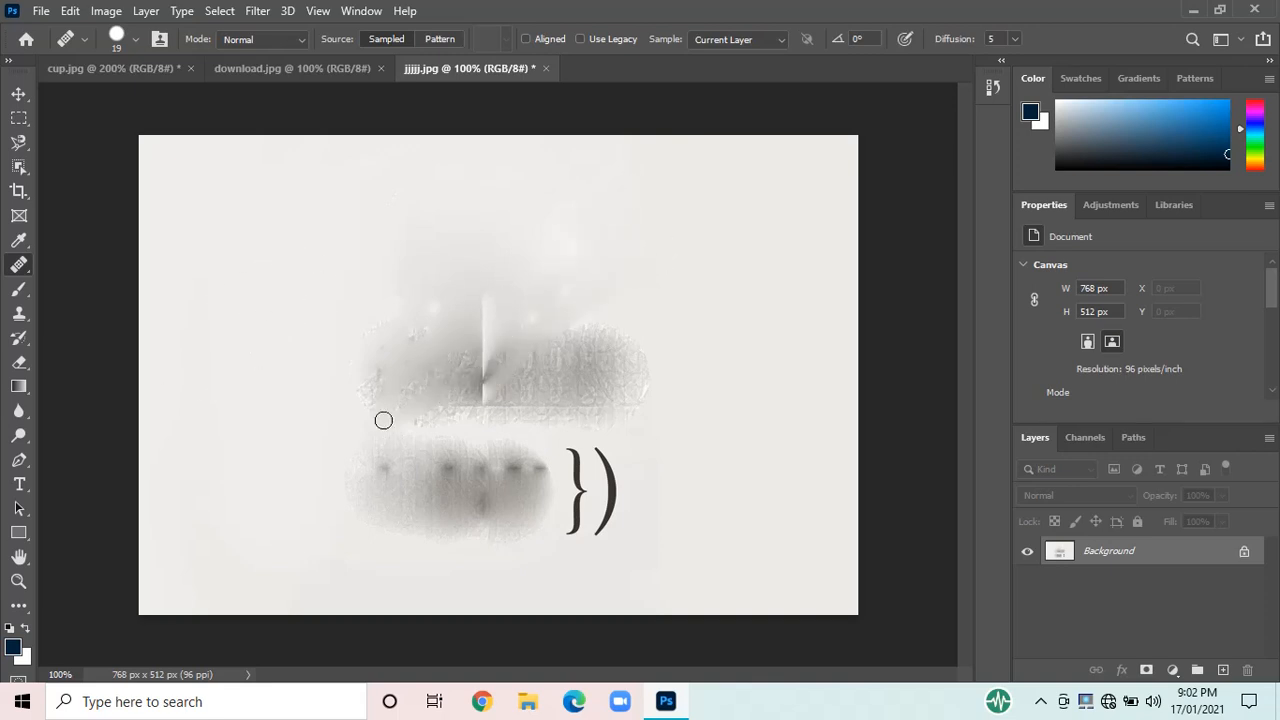
pyautogui.moveTo(421, 343)
pyautogui.mouseDown()
pyautogui.moveTo(383, 405)
pyautogui.moveTo(459, 293)
pyautogui.moveTo(379, 412)
pyautogui.moveTo(392, 378)
pyautogui.moveTo(372, 362)
pyautogui.moveTo(356, 439)
pyautogui.moveTo(474, 243)
pyautogui.moveTo(459, 416)
pyautogui.moveTo(428, 358)
pyautogui.moveTo(413, 401)
pyautogui.moveTo(402, 389)
pyautogui.moveTo(441, 331)
pyautogui.moveTo(458, 421)
pyautogui.moveTo(461, 375)
pyautogui.moveTo(471, 423)
pyautogui.mouseUp()
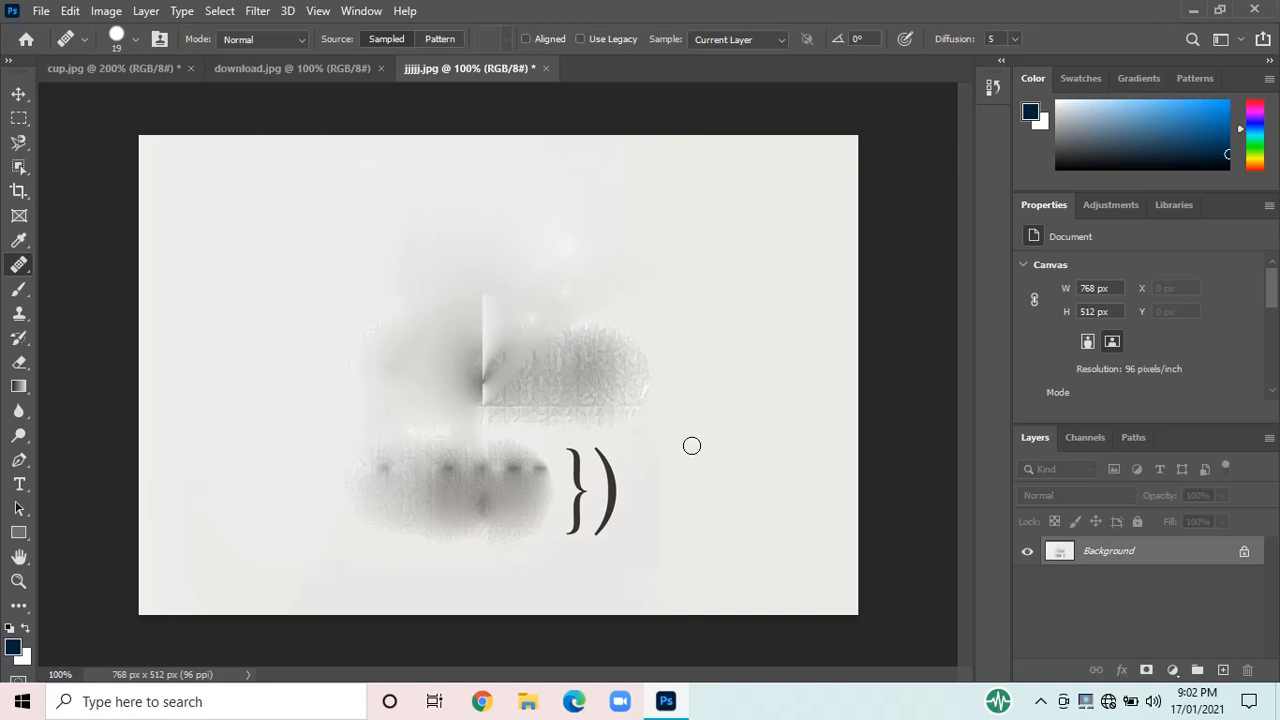
# - Retouch the bottom-row smudge and the right half of the middle row with the Spot Healing Brush at 113 px
pyautogui.rightClick(20, 268)
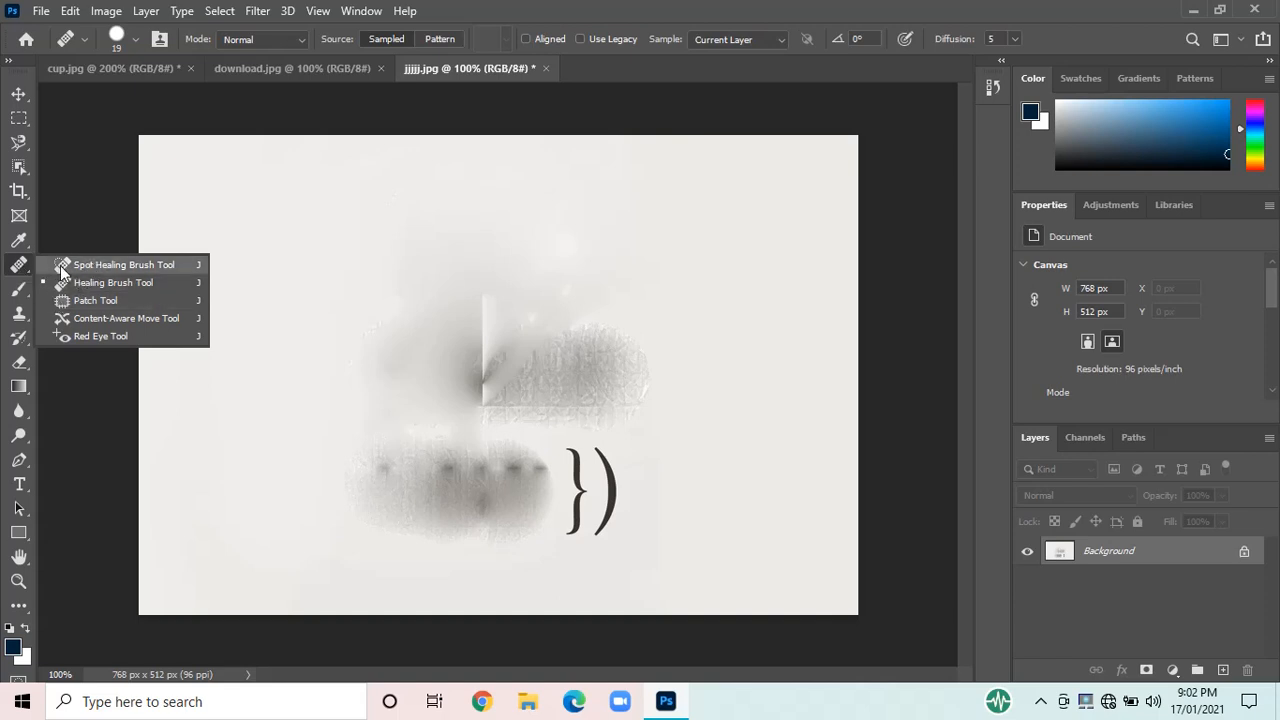
pyautogui.click(110, 265)
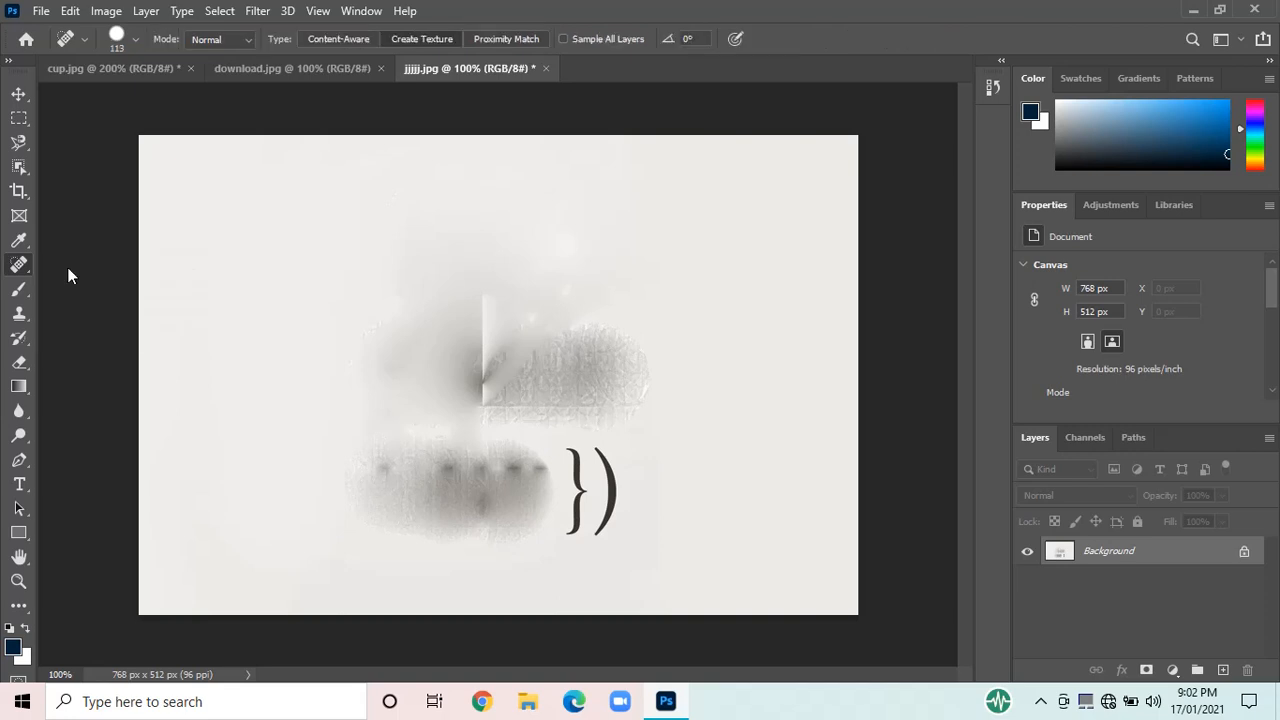
pyautogui.click(400, 470)
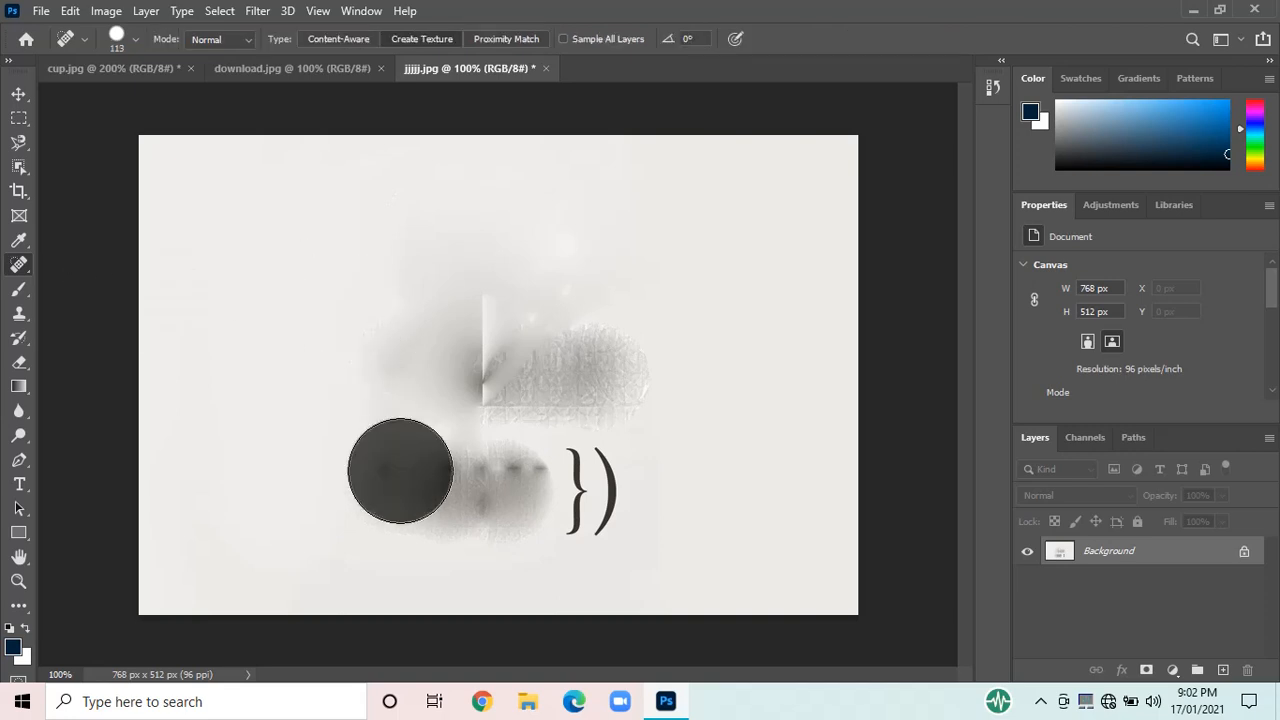
pyautogui.click(458, 480)
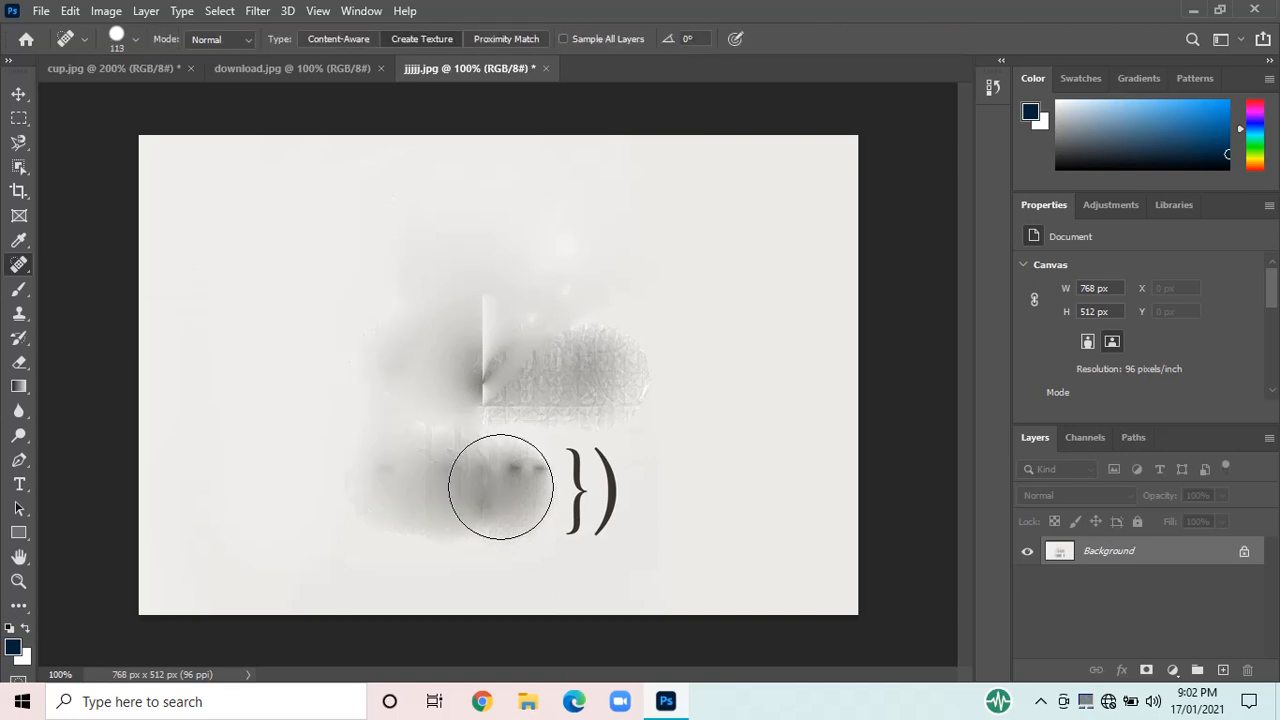
pyautogui.click(500, 486)
pyautogui.click(516, 391)
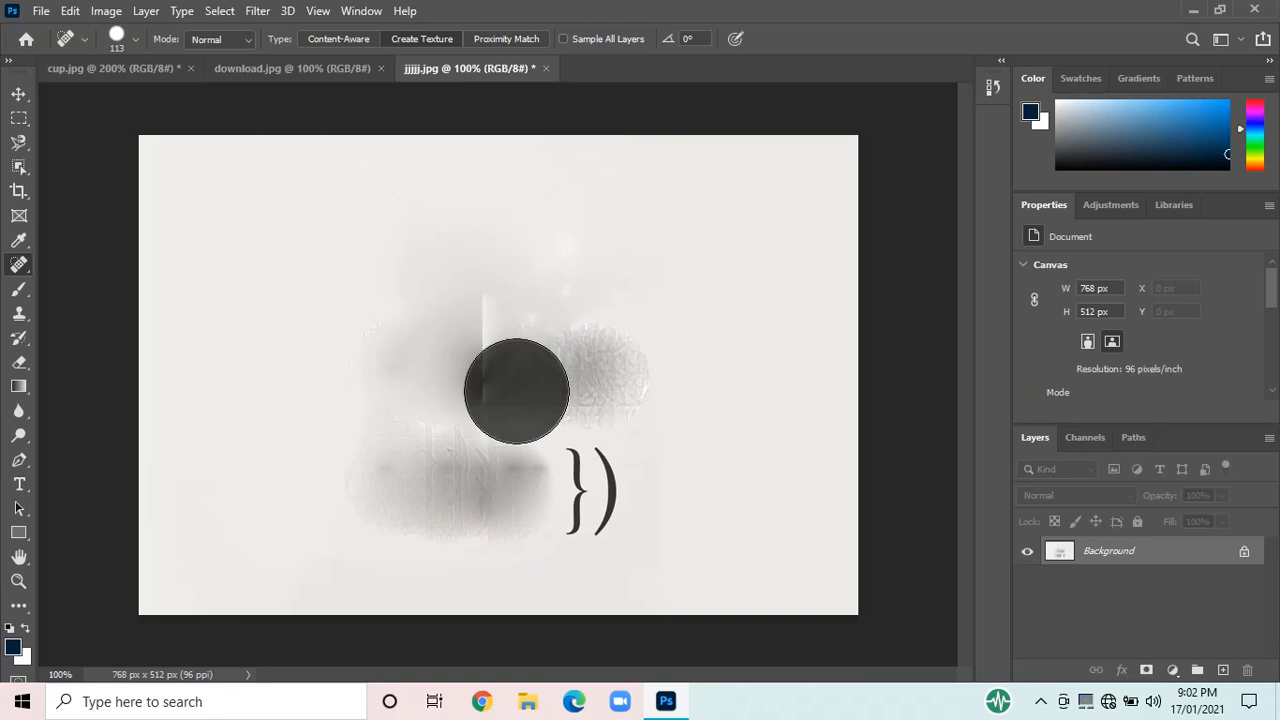
pyautogui.click(630, 374)
pyautogui.click(594, 363)
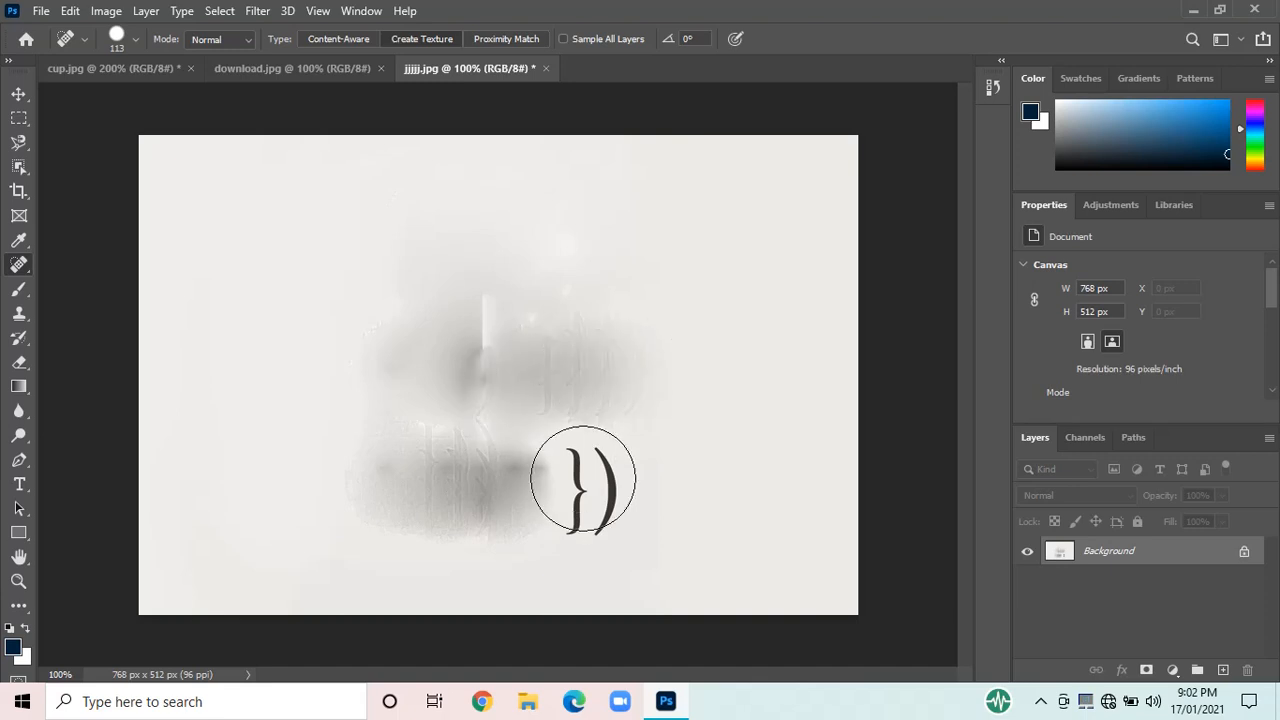
# - Paint out the closing brackets at the end of the bottom row with the Spot Healing Brush
pyautogui.click(583, 478)
pyautogui.click(588, 522)
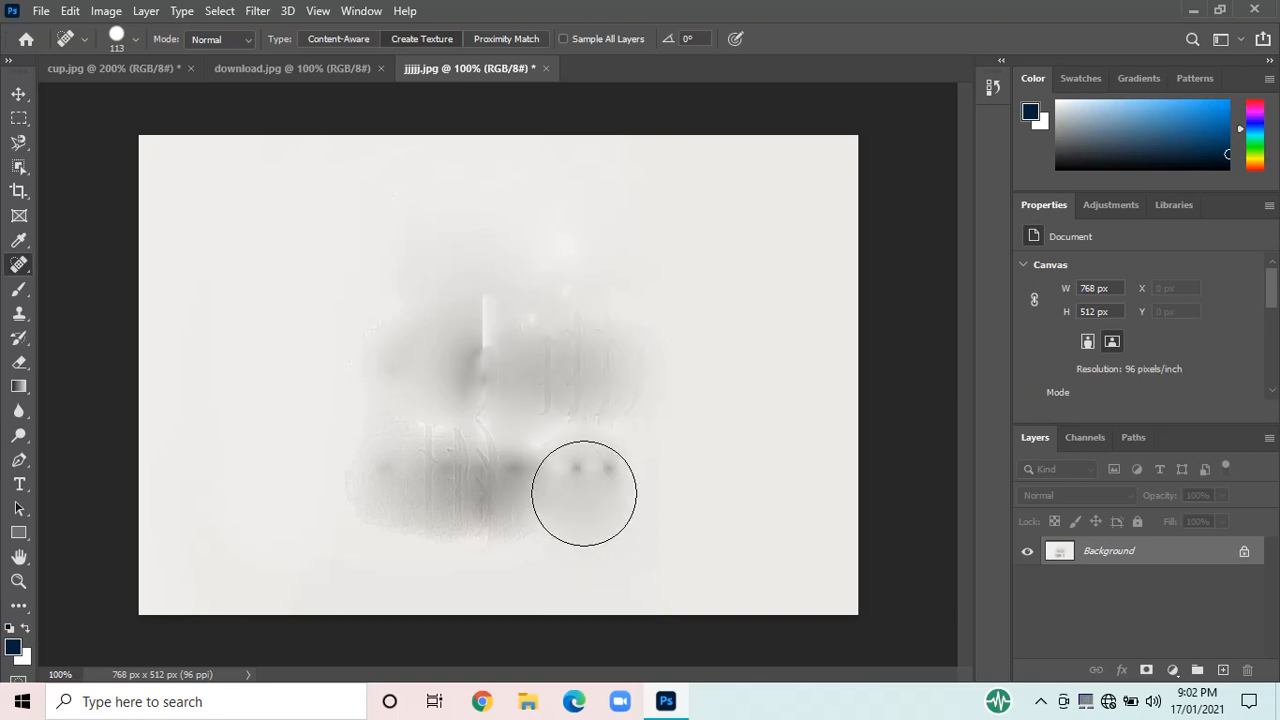
pyautogui.click(584, 494)
# - Smooth the dark centre of the bottom row and the streaks in the right half of the middle row
pyautogui.click(475, 481)
pyautogui.click(506, 342)
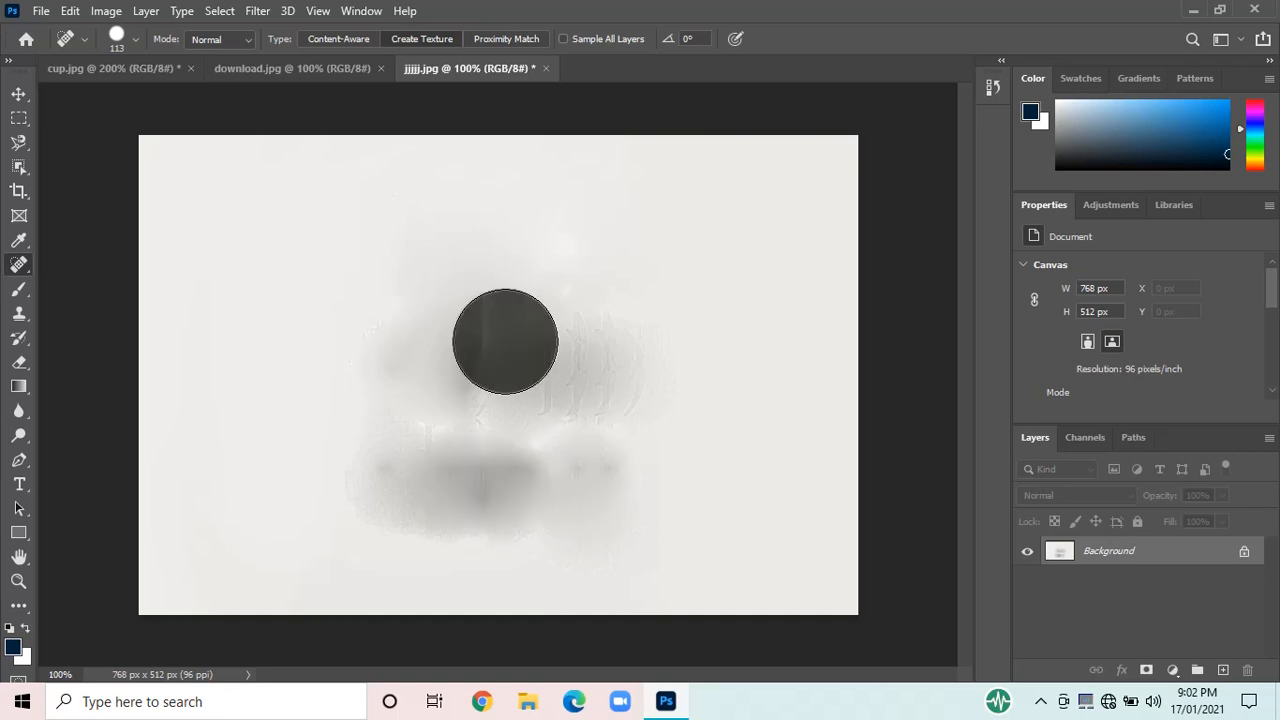
pyautogui.click(585, 352)
pyautogui.click(562, 388)
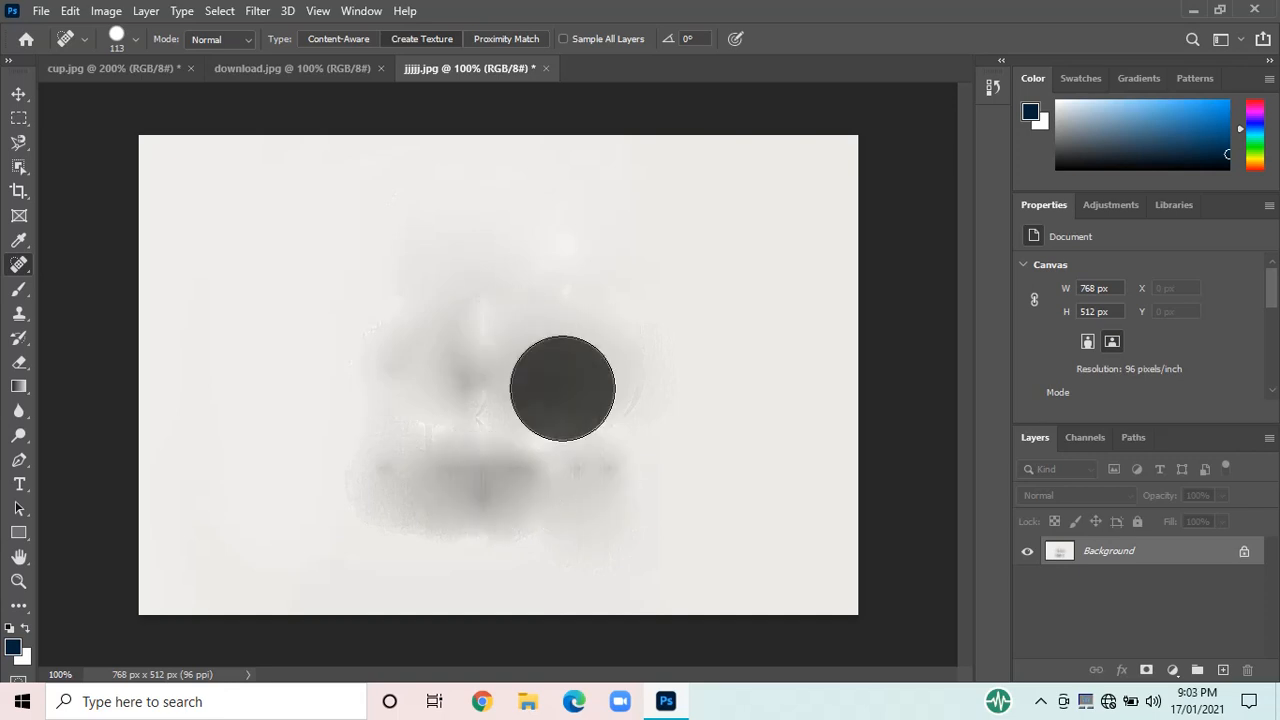
# - Spot-heal the grey marks along the bottom row and in the gap below the middle row
pyautogui.click(401, 499)
pyautogui.click(442, 430)
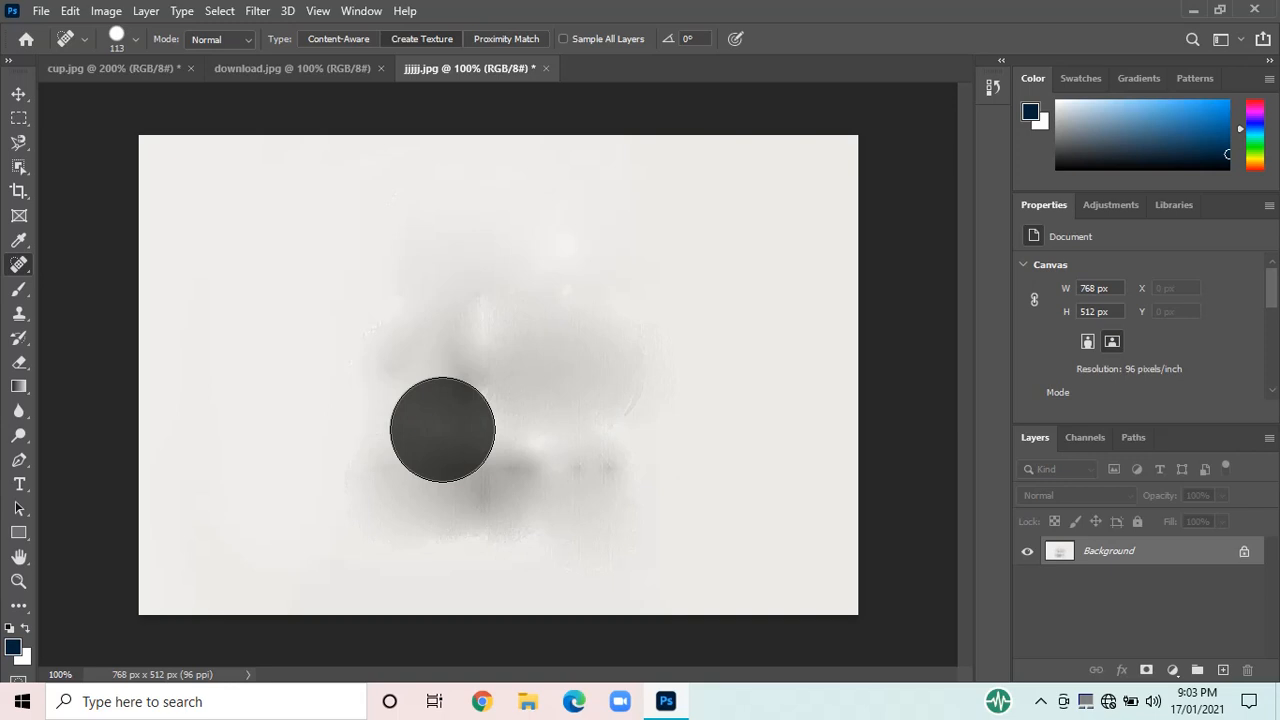
pyautogui.click(494, 407)
pyautogui.click(475, 509)
pyautogui.click(543, 478)
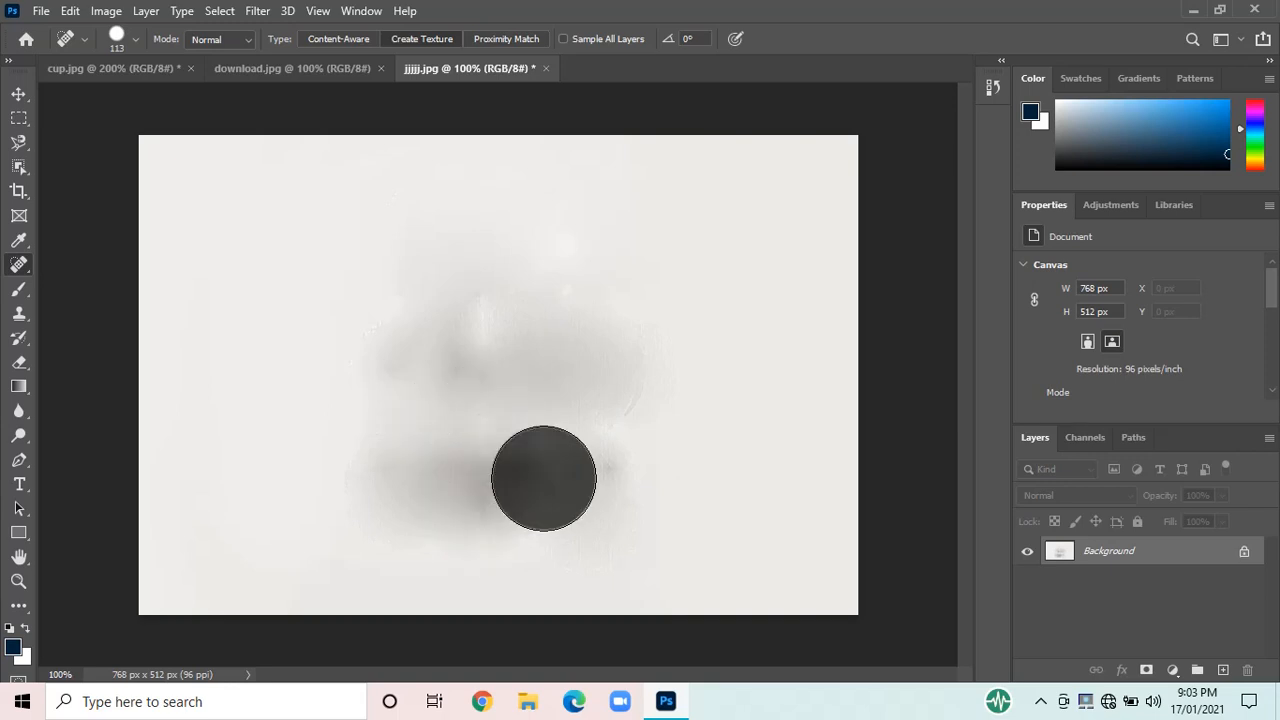
pyautogui.click(607, 472)
pyautogui.click(557, 396)
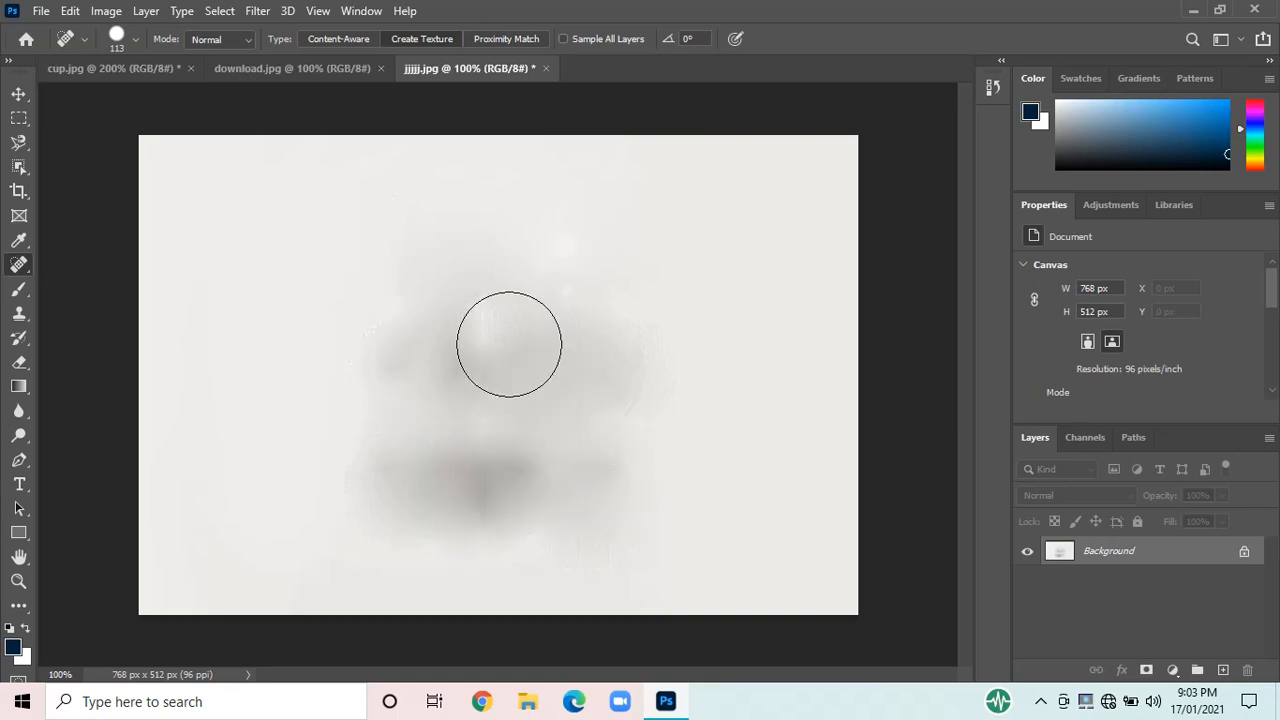
# - Go over the grey patches of the middle and bottom rows again with the Spot Healing Brush to even them out
pyautogui.click(506, 344)
pyautogui.click(416, 342)
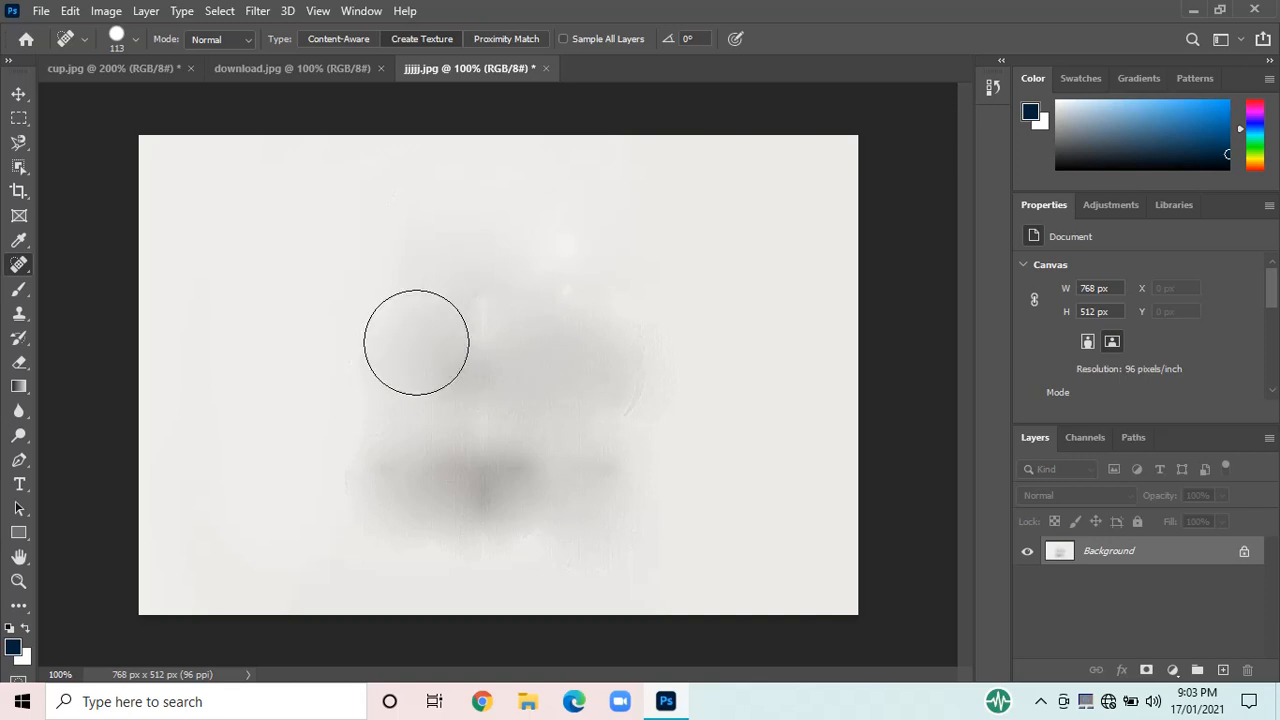
pyautogui.click(477, 340)
pyautogui.click(409, 434)
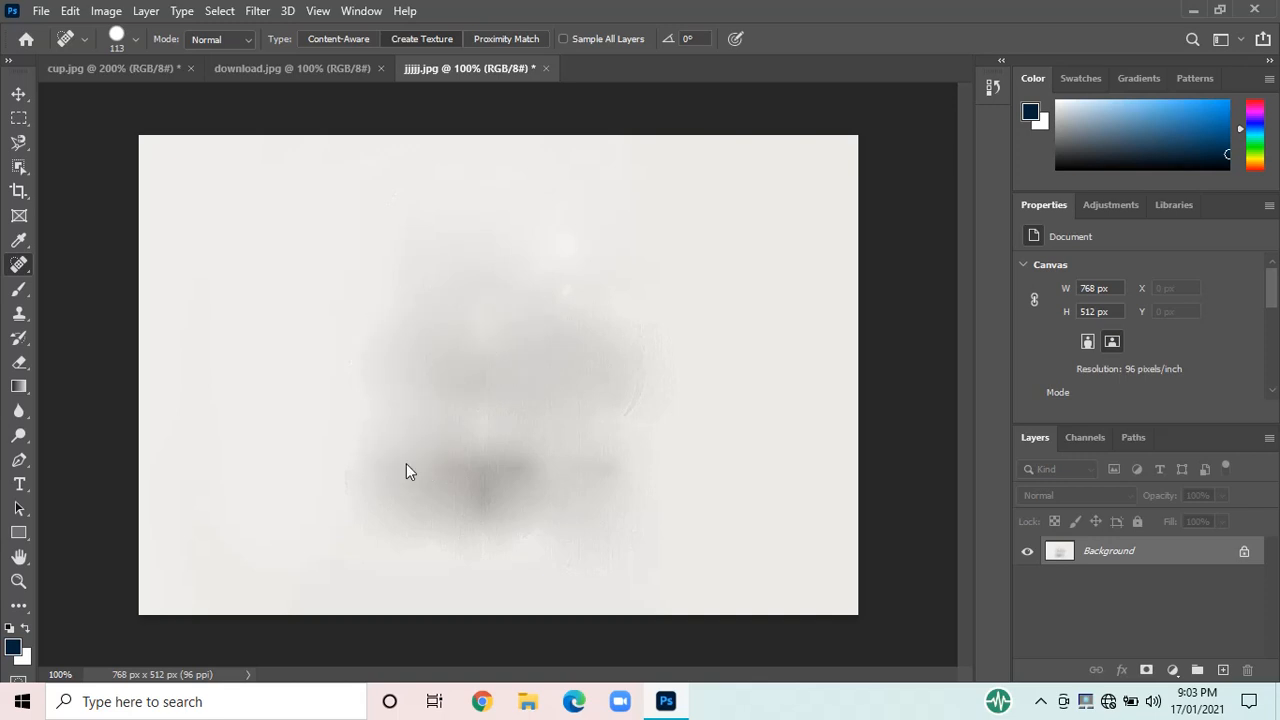
pyautogui.moveTo(400, 491); pyautogui.dragTo(467, 490)
pyautogui.click(494, 488)
pyautogui.click(603, 473)
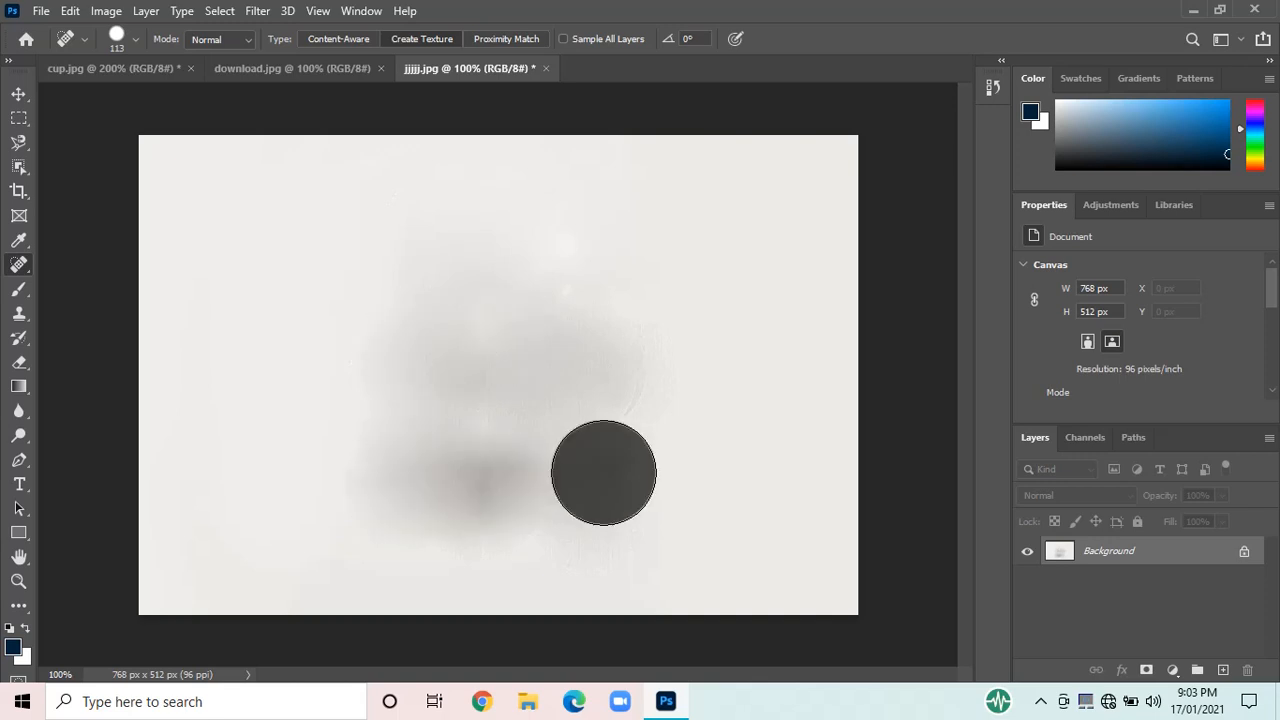
pyautogui.click(632, 395)
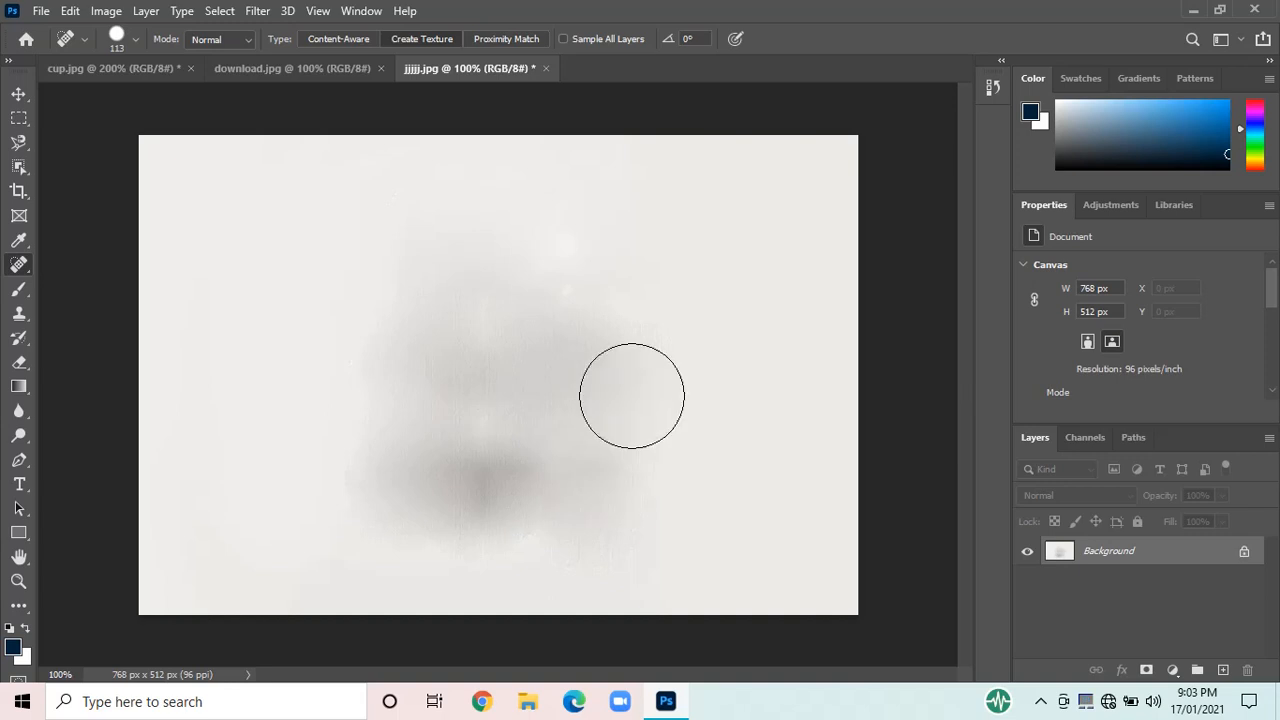
# - Switch to the Healing Brush and heal the grey patches at the centre of the middle row and in the bottom row
pyautogui.rightClick(14, 269)
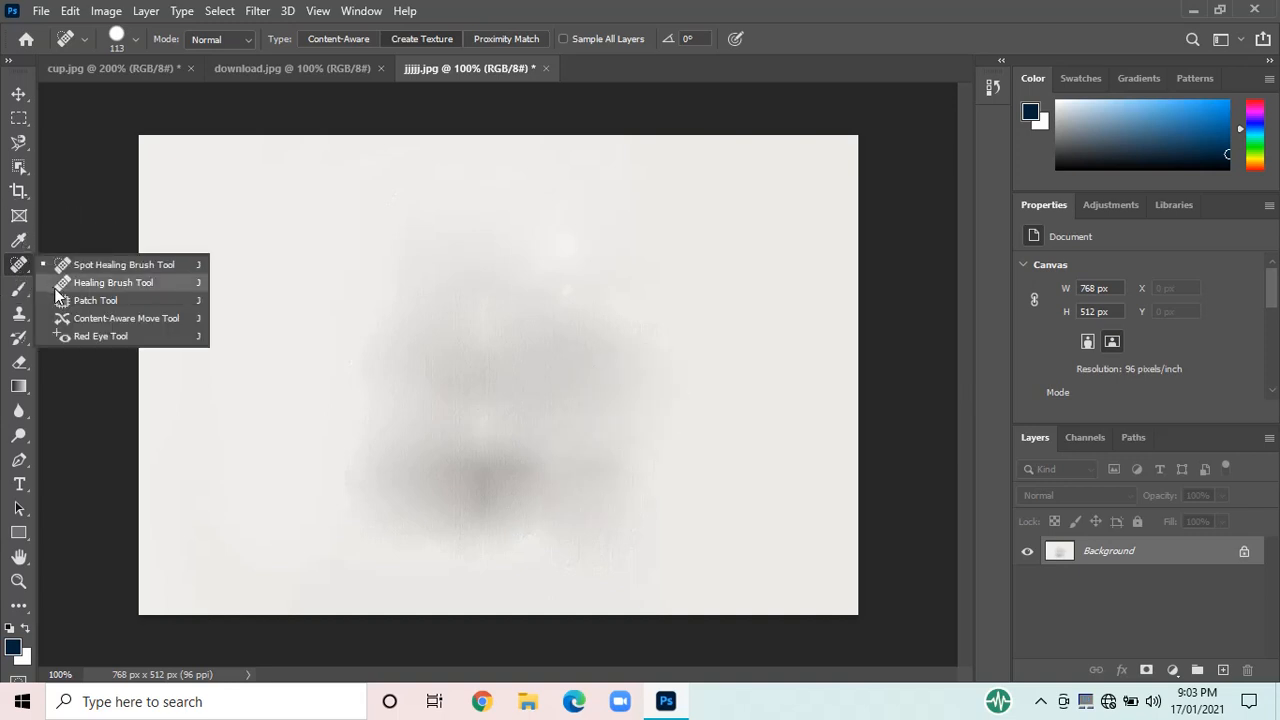
pyautogui.click(100, 283)
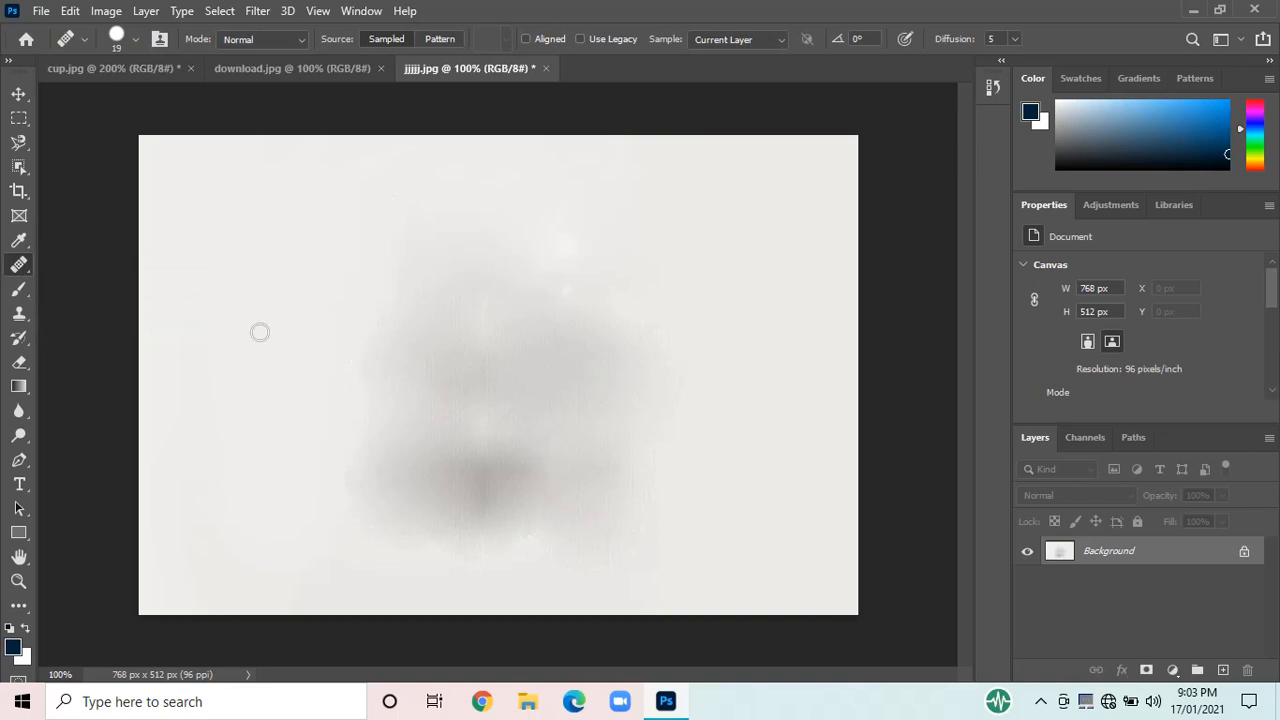
pyautogui.rightClick(12, 263)
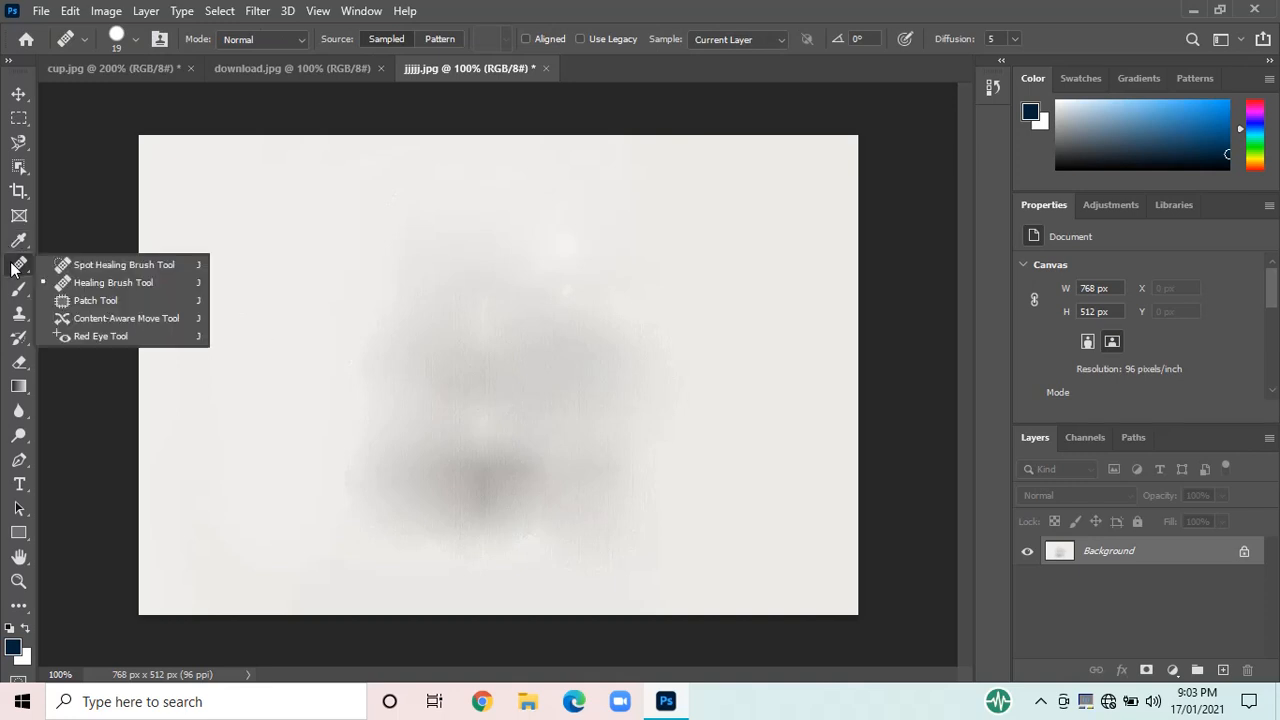
pyautogui.click(360, 343)
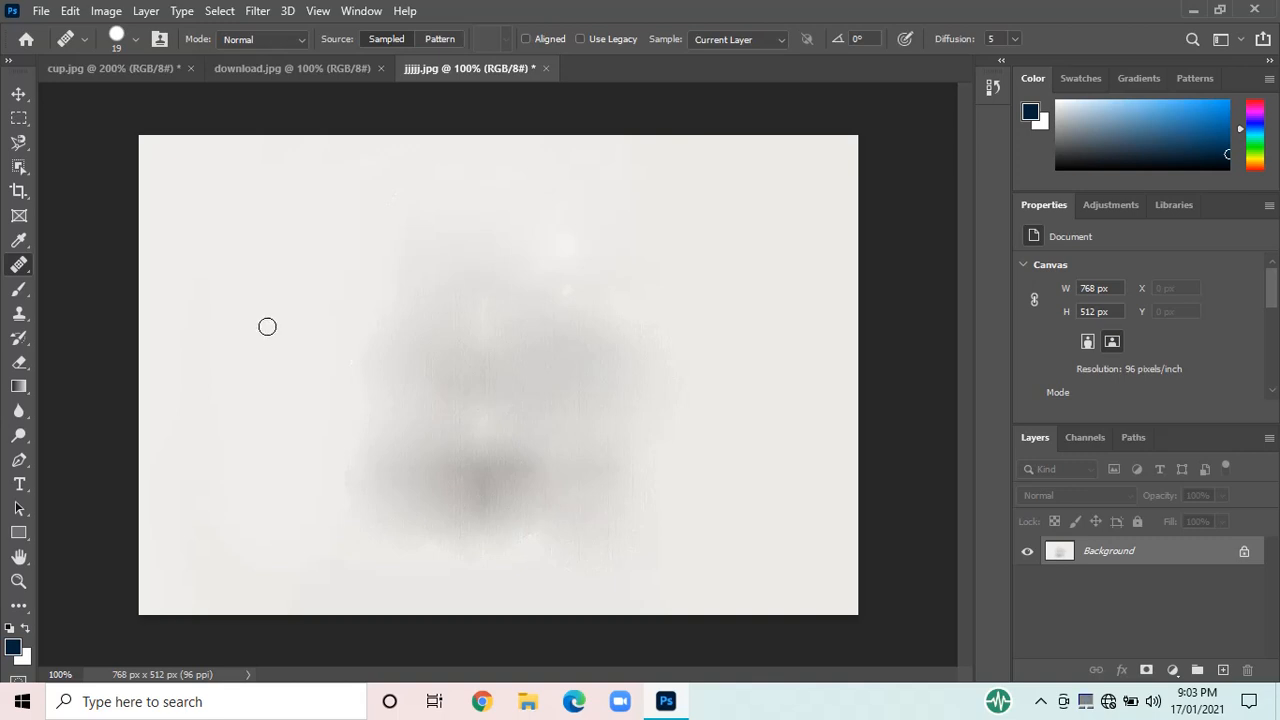
pyautogui.click(441, 348)
pyautogui.click(462, 347)
pyautogui.moveTo(462, 347)
pyautogui.mouseDown()
pyautogui.moveTo(430, 452)
pyautogui.moveTo(566, 397)
pyautogui.moveTo(431, 331)
pyautogui.moveTo(517, 415)
pyautogui.moveTo(447, 394)
pyautogui.moveTo(502, 356)
pyautogui.moveTo(478, 378)
pyautogui.mouseUp()
pyautogui.click(433, 477)
pyautogui.moveTo(428, 514)
pyautogui.mouseDown()
pyautogui.moveTo(494, 468)
pyautogui.moveTo(473, 530)
pyautogui.moveTo(479, 488)
pyautogui.moveTo(447, 494)
pyautogui.moveTo(521, 459)
pyautogui.moveTo(455, 506)
pyautogui.moveTo(388, 462)
pyautogui.moveTo(411, 485)
pyautogui.moveTo(474, 428)
pyautogui.moveTo(462, 480)
pyautogui.moveTo(477, 473)
pyautogui.moveTo(441, 492)
pyautogui.mouseUp()
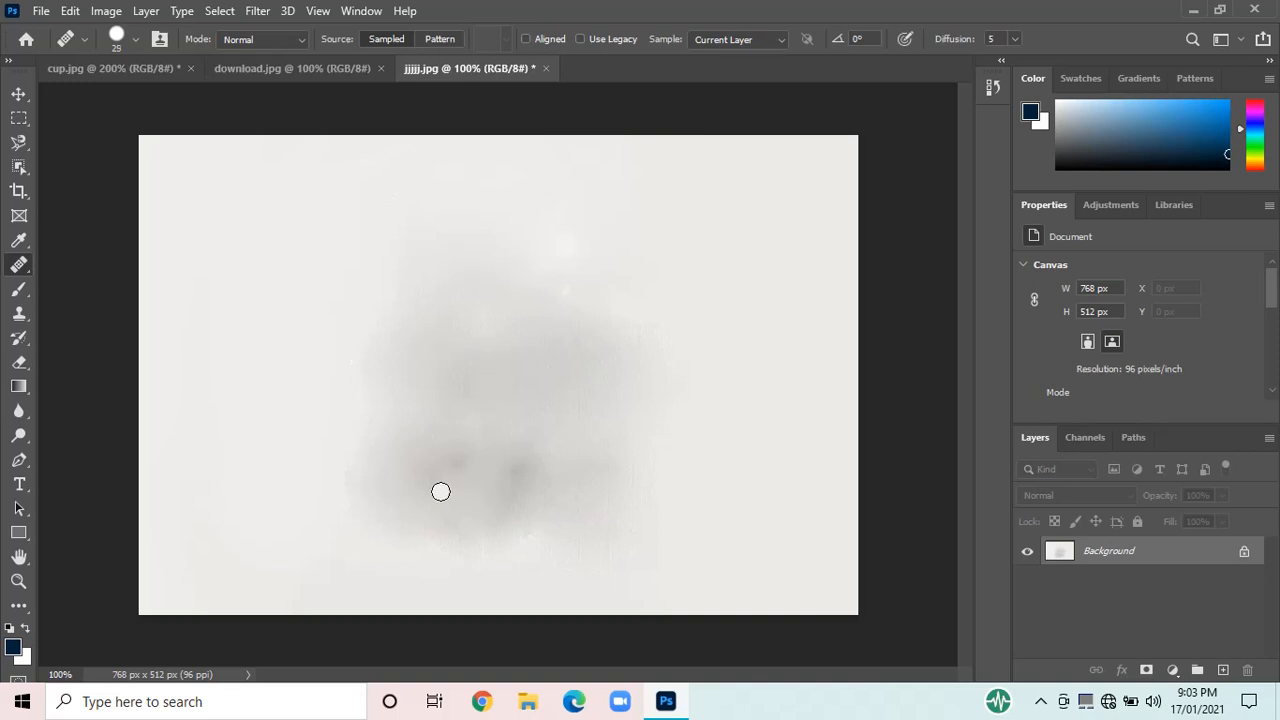
# - Set the Healing Brush size to 200 px
pyautogui.press(']')
pyautogui.press(']')
pyautogui.press(']')
pyautogui.press(']')
pyautogui.press(']')
pyautogui.press(']')
pyautogui.press(']')
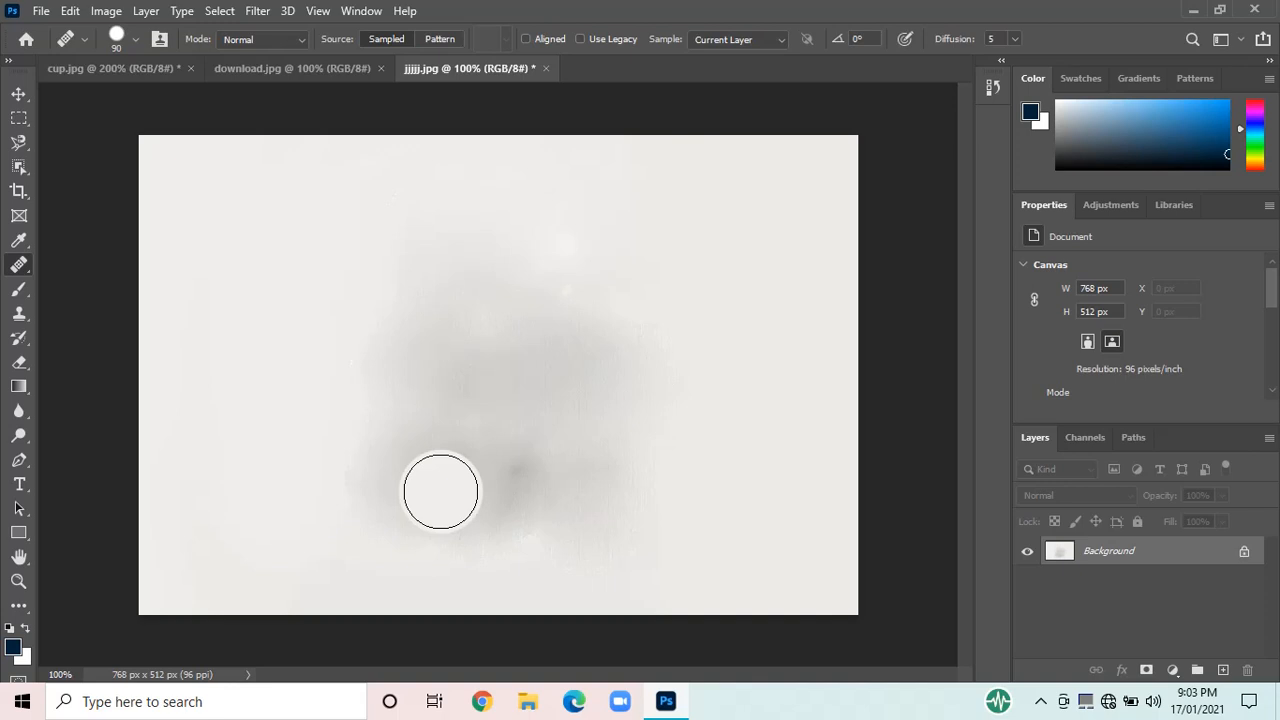
pyautogui.press(']')
pyautogui.press(']')
pyautogui.press(']')
pyautogui.press(']')
pyautogui.press(']')
pyautogui.press(']')
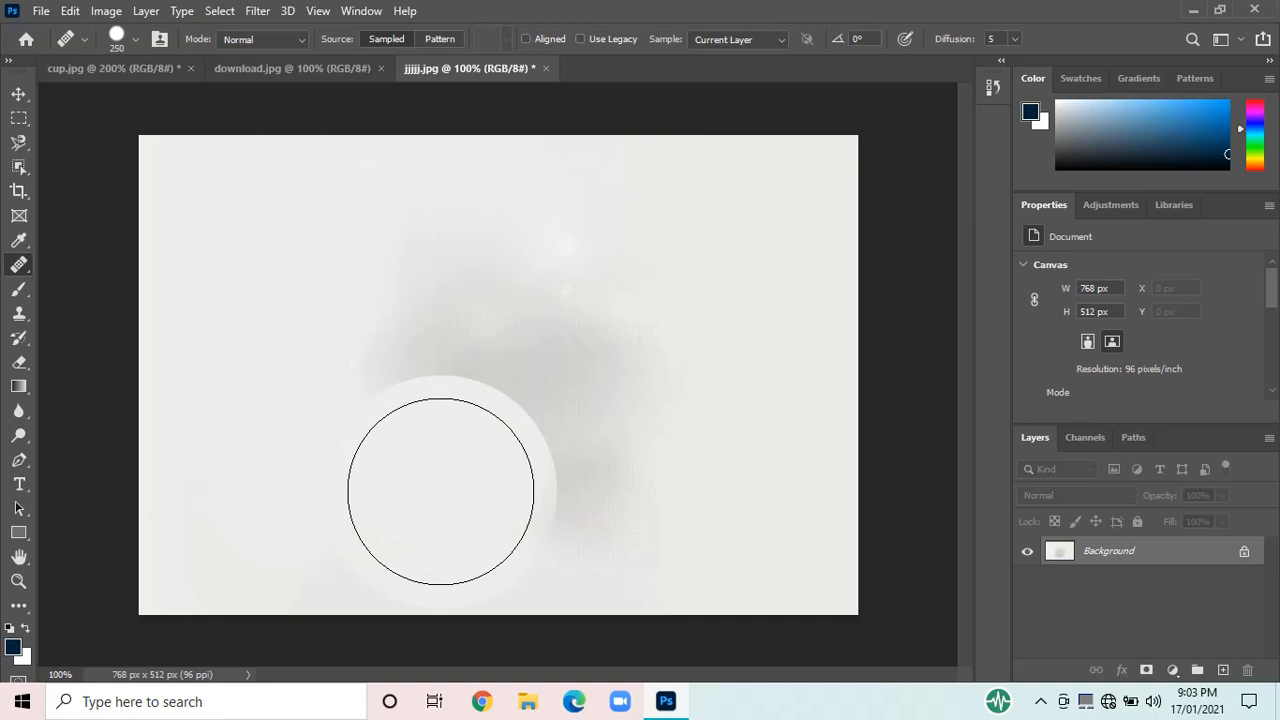
pyautogui.press('[')
pyautogui.press('[')
pyautogui.press('[')
pyautogui.press('[')
pyautogui.press('[')
pyautogui.press('[')
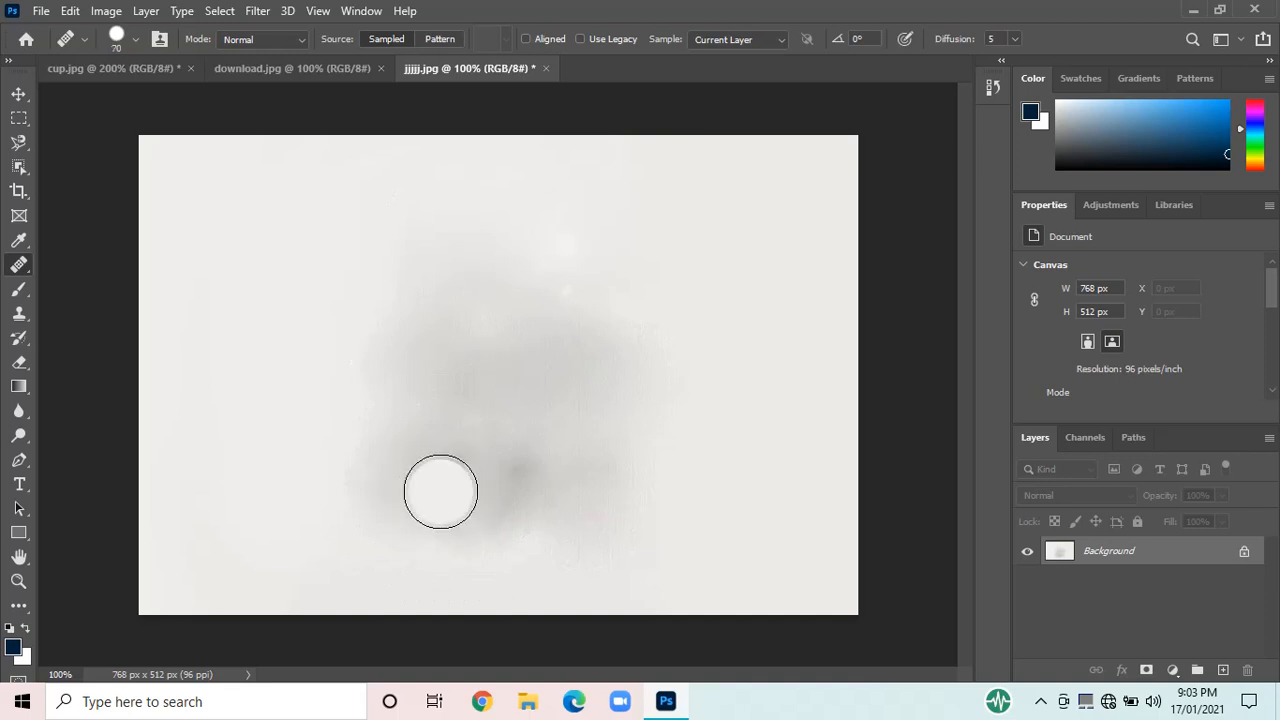
pyautogui.press(']')
pyautogui.press(']')
pyautogui.press(']')
pyautogui.press(']')
pyautogui.press(']')
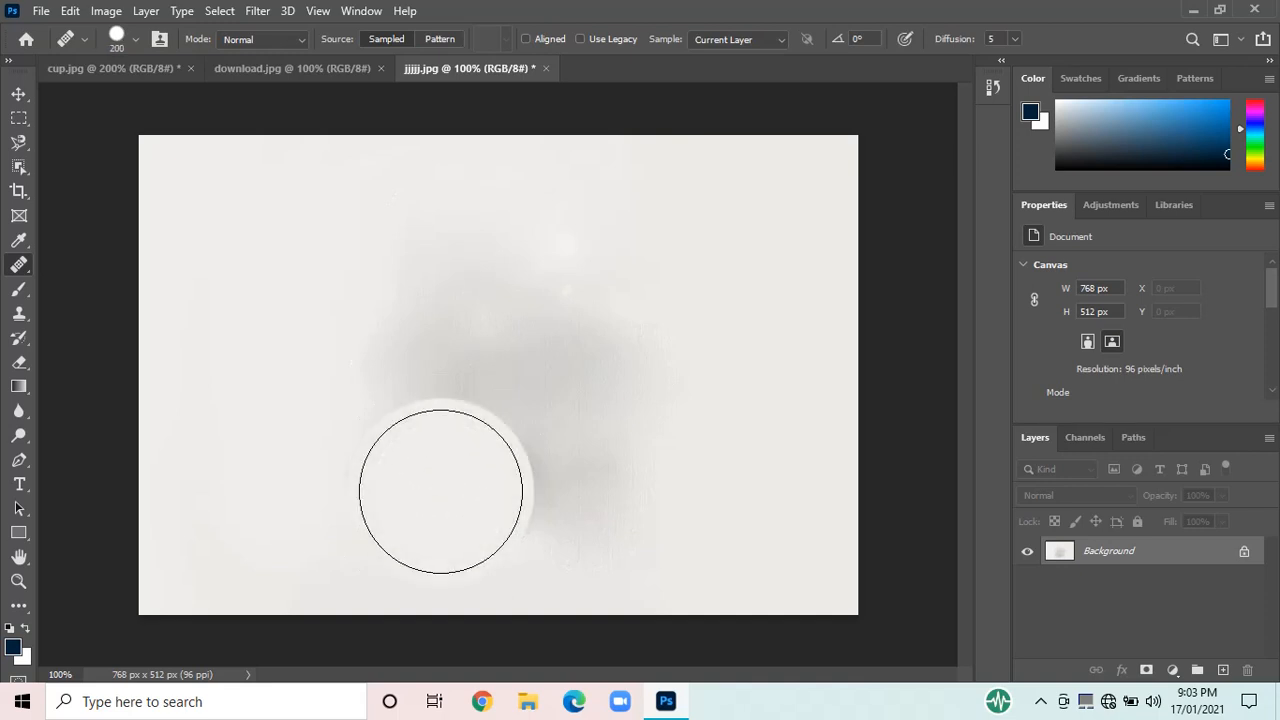
# - Heal the remaining grey smudges across the centre and lower right of the paper with the 200 px Healing Brush
pyautogui.moveTo(443, 471)
pyautogui.mouseDown()
pyautogui.moveTo(465, 408)
pyautogui.moveTo(534, 419)
pyautogui.moveTo(497, 501)
pyautogui.moveTo(649, 408)
pyautogui.moveTo(525, 274)
pyautogui.moveTo(492, 485)
pyautogui.moveTo(646, 315)
pyautogui.moveTo(369, 407)
pyautogui.moveTo(576, 269)
pyautogui.moveTo(448, 374)
pyautogui.moveTo(547, 349)
pyautogui.moveTo(550, 528)
pyautogui.moveTo(698, 471)
pyautogui.moveTo(388, 346)
pyautogui.moveTo(557, 525)
pyautogui.moveTo(553, 410)
pyautogui.mouseUp()
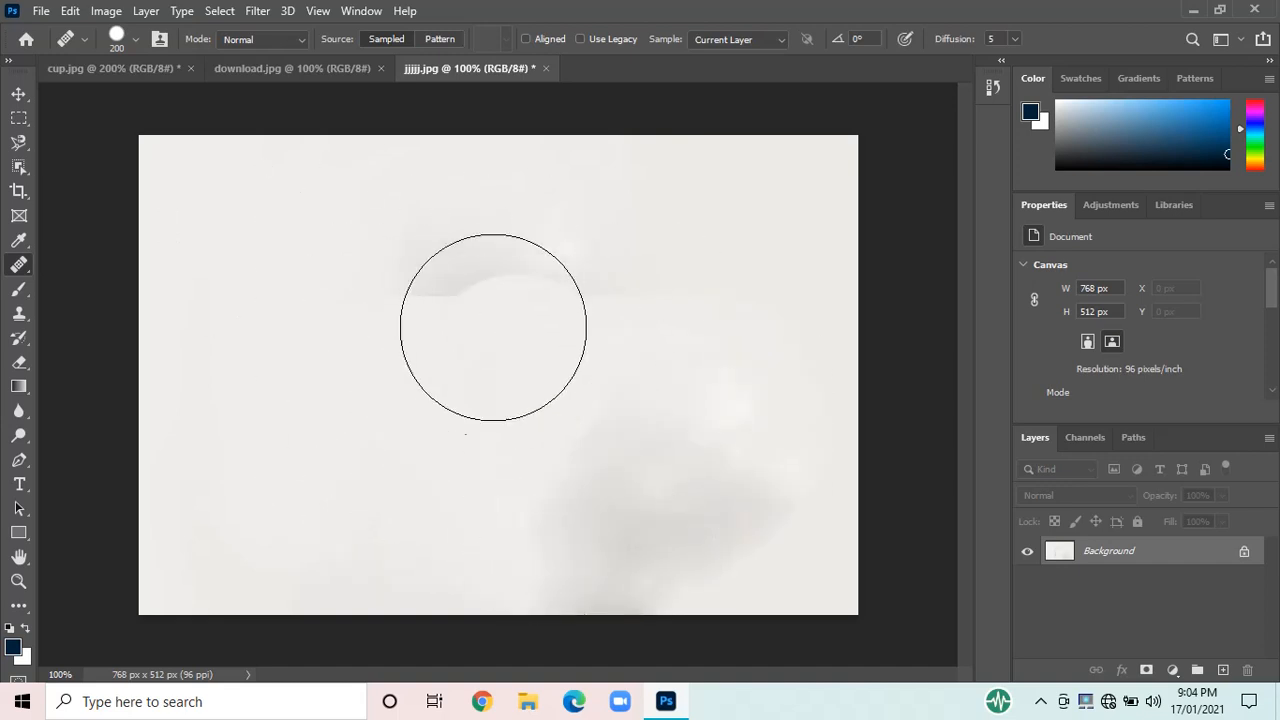
pyautogui.moveTo(457, 320); pyautogui.dragTo(485, 311)
pyautogui.click(408, 292)
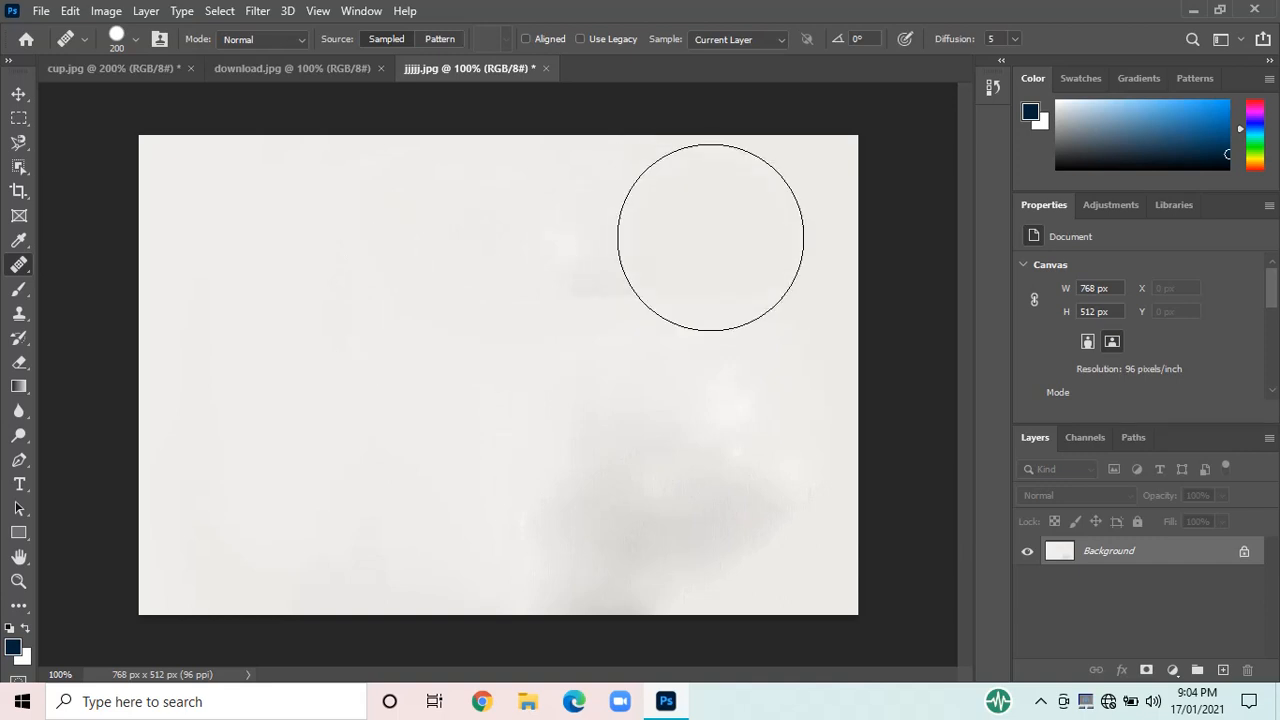
pyautogui.click(544, 473)
pyautogui.moveTo(571, 491)
pyautogui.mouseDown()
pyautogui.moveTo(623, 526)
pyautogui.moveTo(749, 486)
pyautogui.mouseUp()
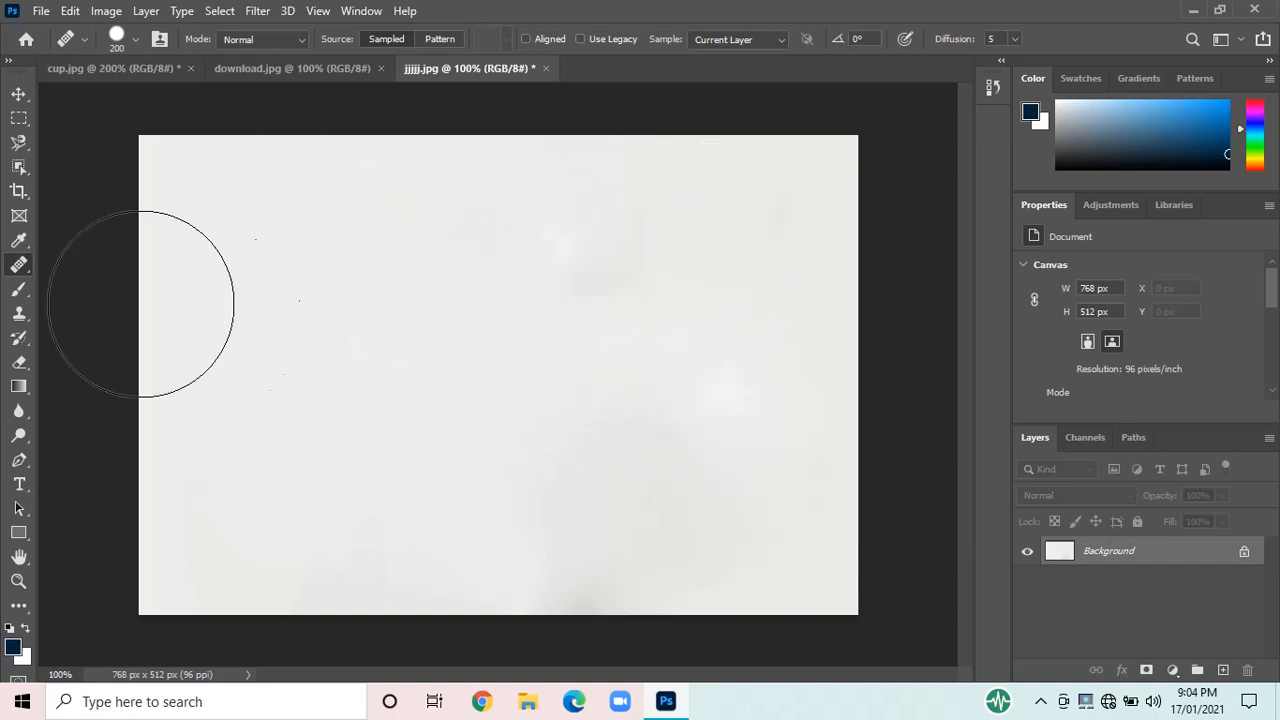
# - Paint overlapping dark blue loops across the middle of the paper with the Brush tool
pyautogui.click(19, 290)
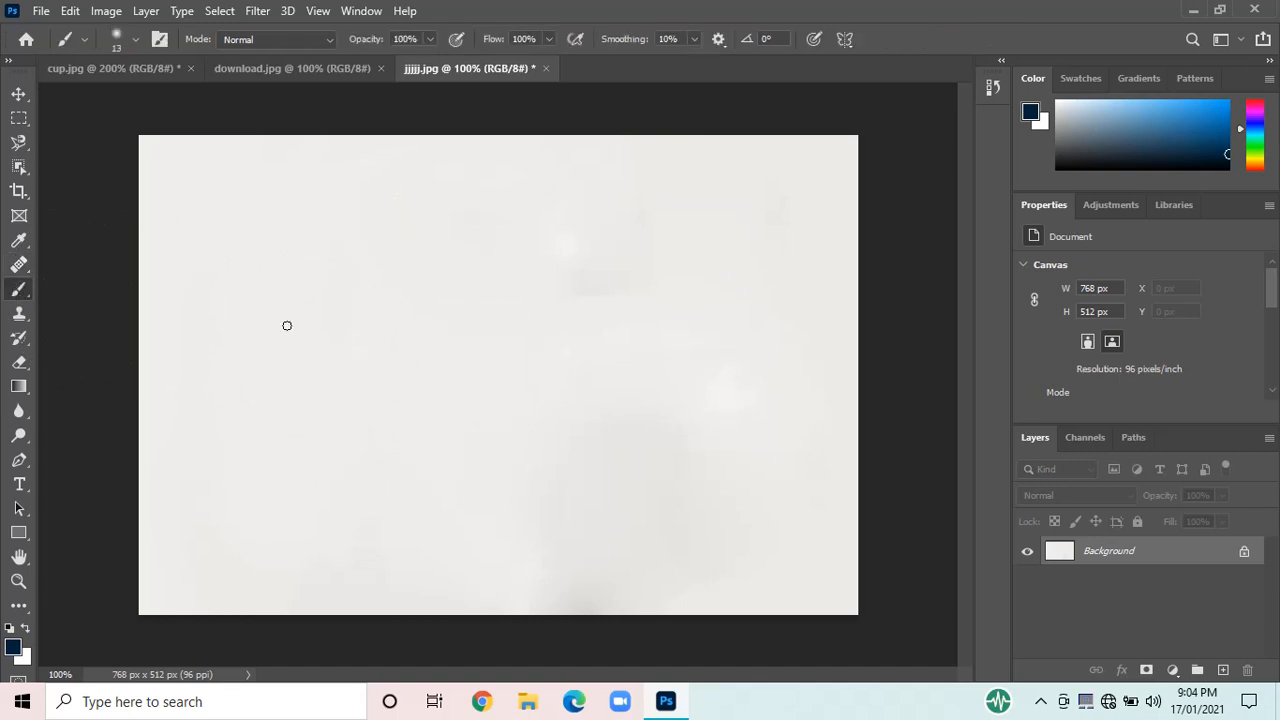
pyautogui.moveTo(287, 325)
pyautogui.mouseDown()
pyautogui.moveTo(263, 363)
pyautogui.moveTo(451, 323)
pyautogui.moveTo(403, 483)
pyautogui.moveTo(510, 298)
pyautogui.mouseUp()
pyautogui.moveTo(435, 351)
pyautogui.mouseDown()
pyautogui.moveTo(446, 513)
pyautogui.moveTo(640, 379)
pyautogui.moveTo(626, 323)
pyautogui.moveTo(598, 469)
pyautogui.moveTo(662, 491)
pyautogui.moveTo(716, 309)
pyautogui.moveTo(640, 410)
pyautogui.moveTo(605, 526)
pyautogui.moveTo(485, 533)
pyautogui.moveTo(433, 369)
pyautogui.moveTo(310, 282)
pyautogui.moveTo(272, 303)
pyautogui.moveTo(290, 365)
pyautogui.mouseUp()
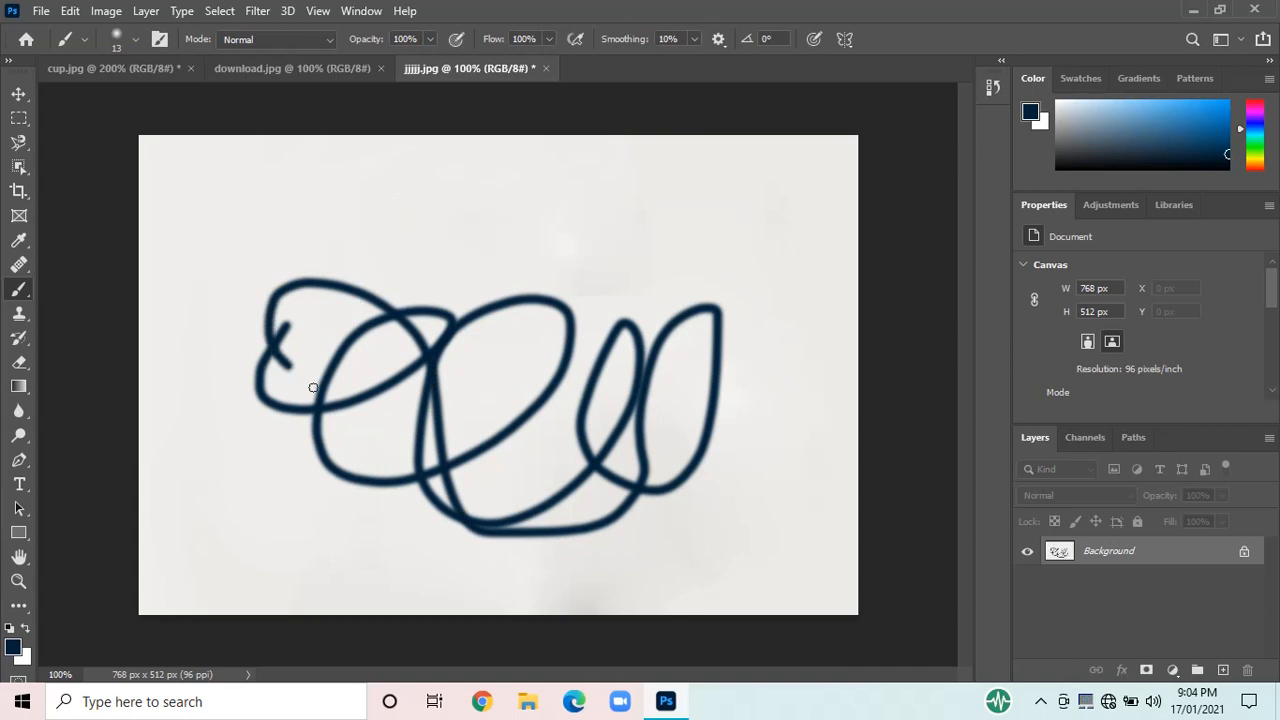
# - Scribble over the left part of the dark blue loops with the Color Replacement tool in Color mode
pyautogui.rightClick(19, 291)
pyautogui.click(53, 316)
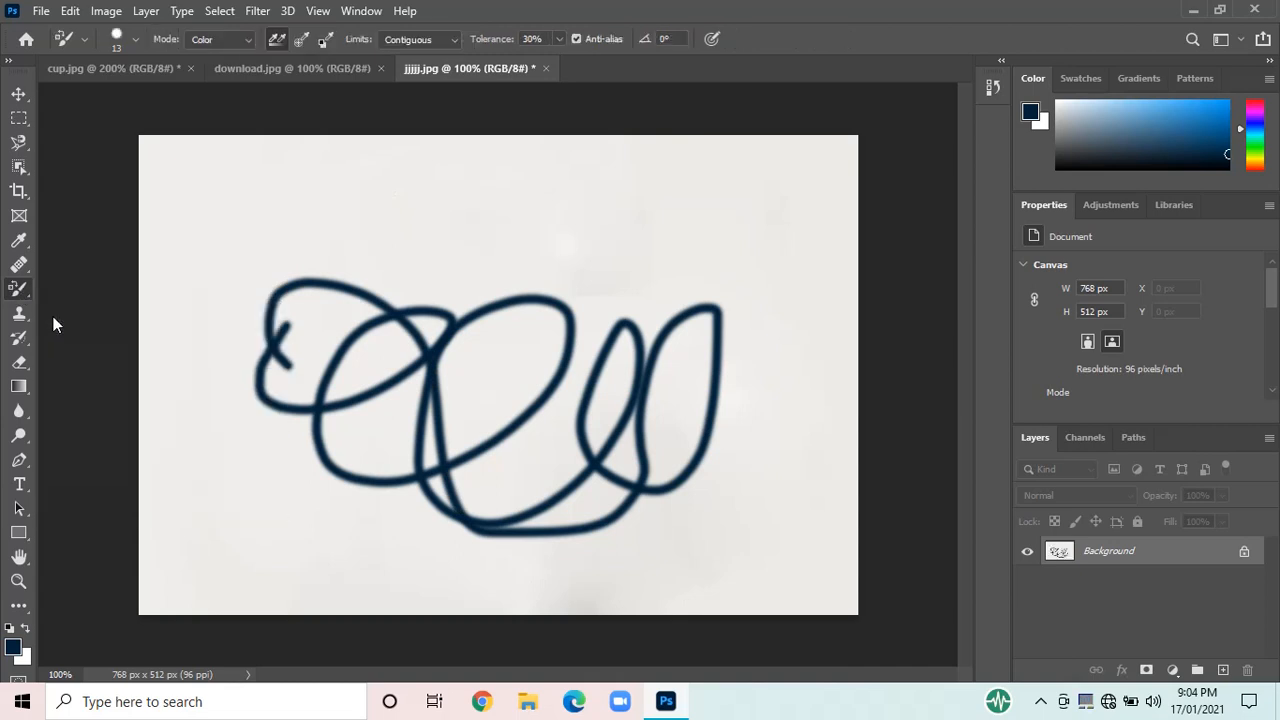
pyautogui.moveTo(300, 296)
pyautogui.mouseDown()
pyautogui.moveTo(252, 367)
pyautogui.moveTo(321, 380)
pyautogui.mouseUp()
pyautogui.moveTo(245, 381); pyautogui.dragTo(229, 468)
pyautogui.moveTo(297, 405)
pyautogui.mouseDown()
pyautogui.moveTo(314, 481)
pyautogui.moveTo(424, 341)
pyautogui.moveTo(427, 468)
pyautogui.moveTo(351, 358)
pyautogui.moveTo(280, 390)
pyautogui.mouseUp()
# - Draw thin overlapping loops over the painted scribble with the 1 px Pencil tool
pyautogui.rightClick(17, 292)
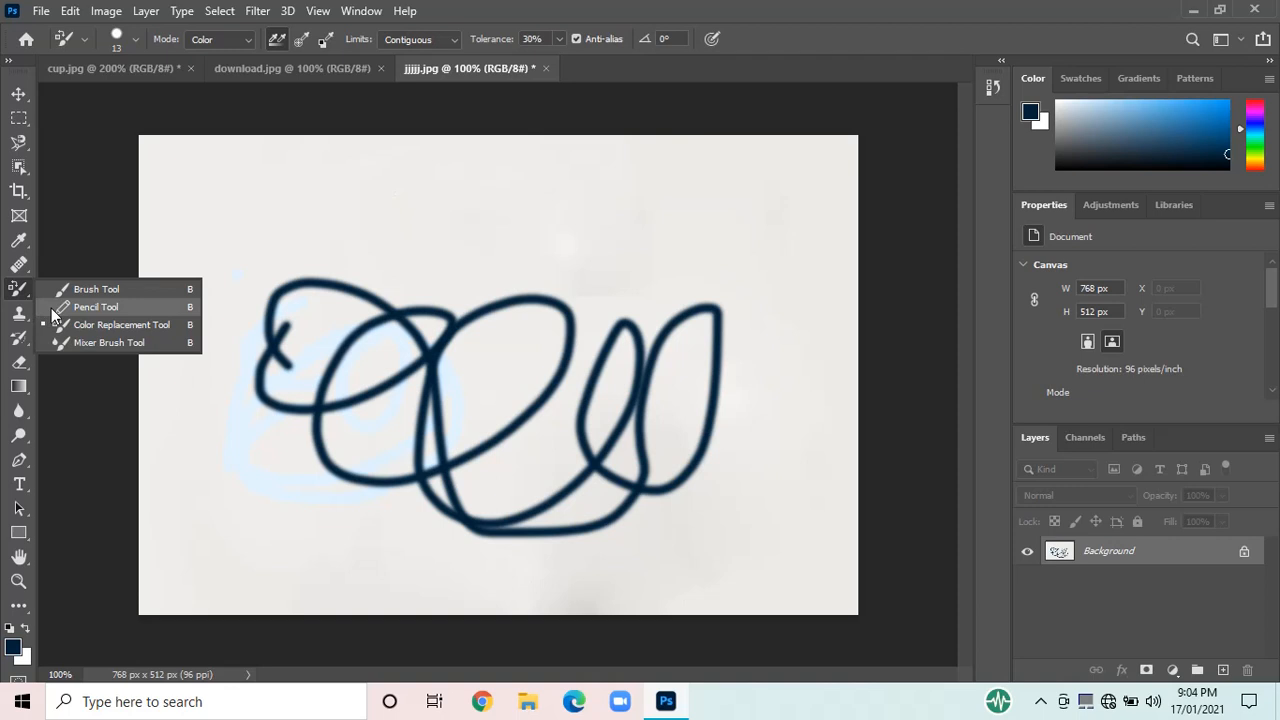
pyautogui.click(95, 307)
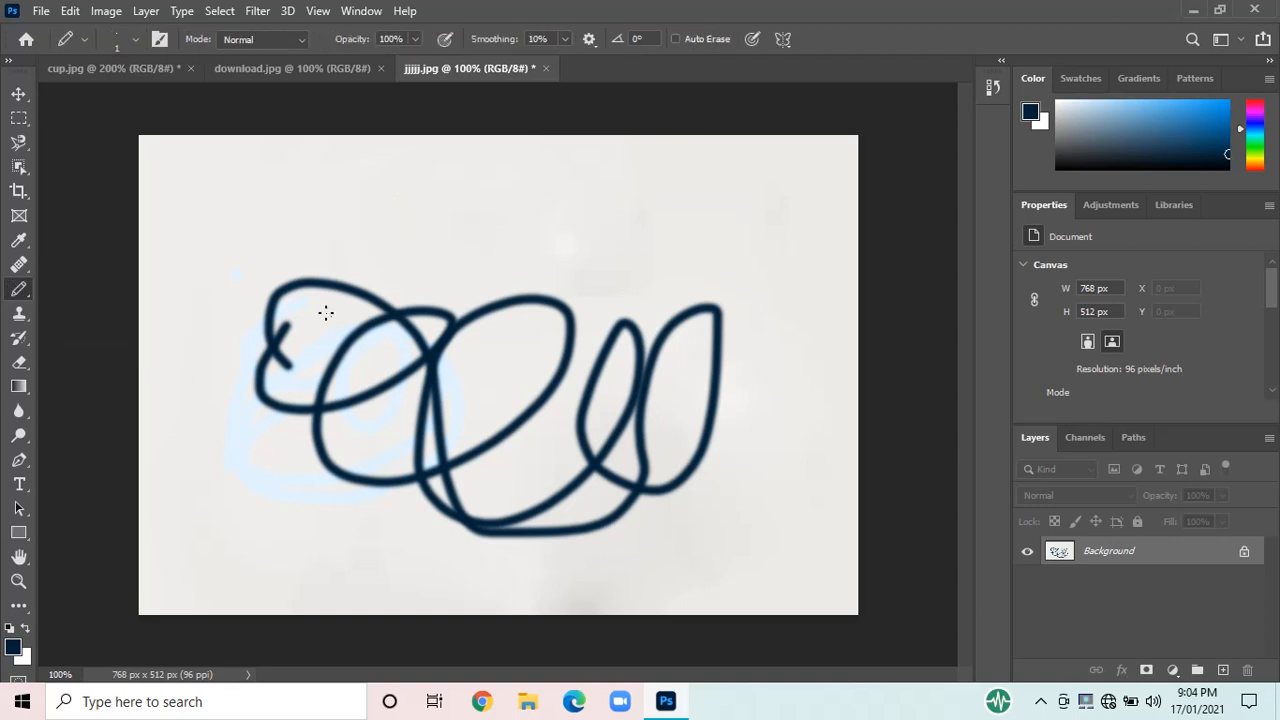
pyautogui.moveTo(326, 313)
pyautogui.mouseDown()
pyautogui.moveTo(305, 452)
pyautogui.moveTo(228, 392)
pyautogui.moveTo(515, 376)
pyautogui.moveTo(312, 405)
pyautogui.mouseUp()
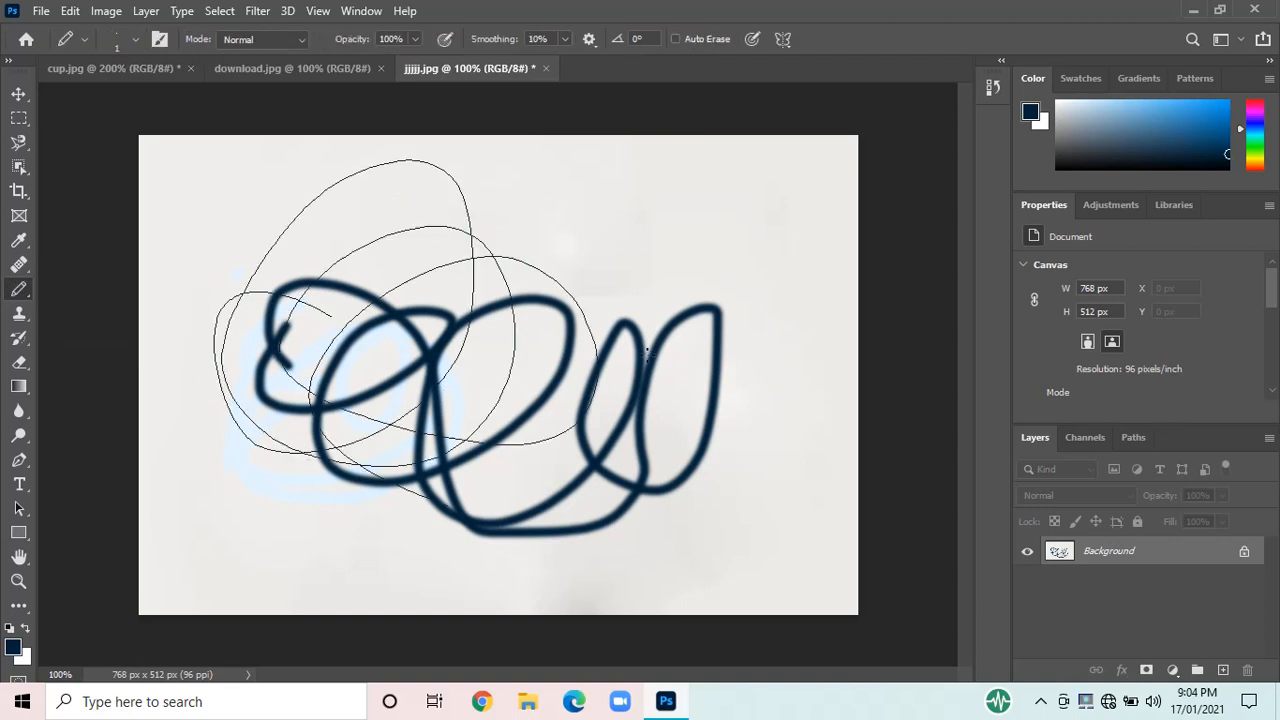
pyautogui.moveTo(646, 353)
pyautogui.mouseDown()
pyautogui.moveTo(386, 425)
pyautogui.moveTo(395, 469)
pyautogui.moveTo(738, 360)
pyautogui.moveTo(696, 483)
pyautogui.moveTo(622, 443)
pyautogui.mouseUp()
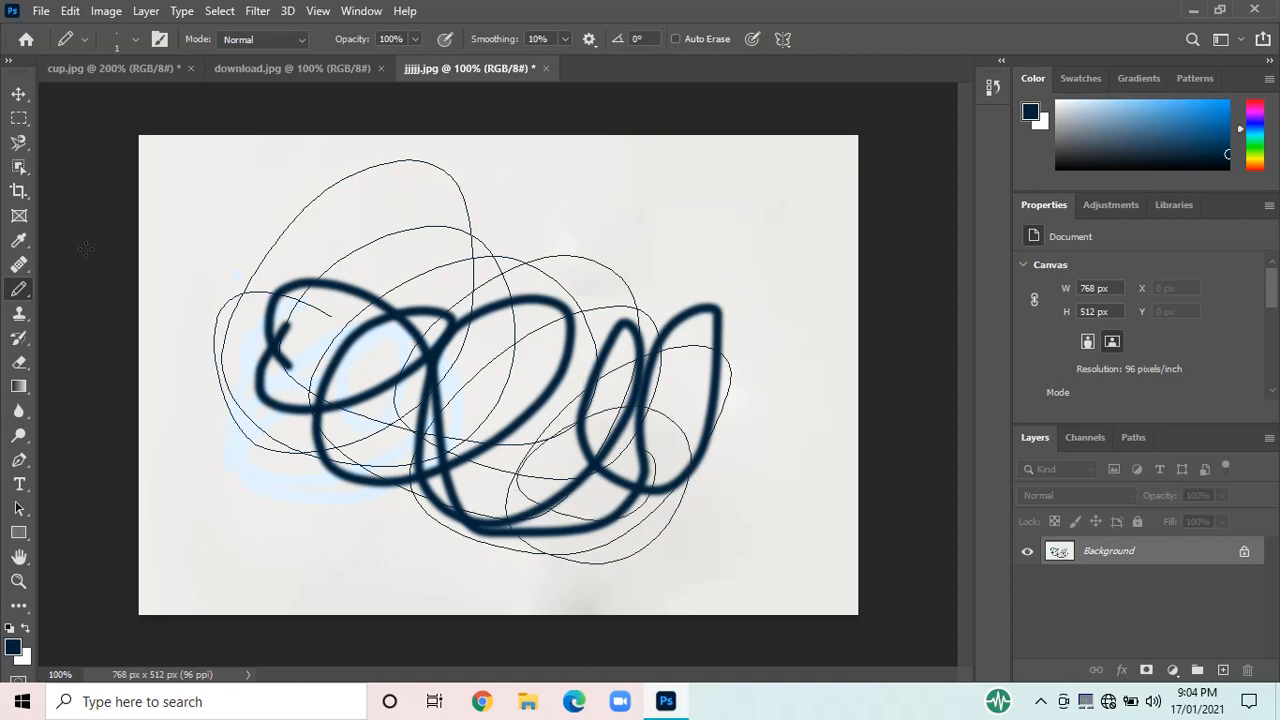
# - Smear the dark loops from the left side across to the lower right with the Mixer Brush
pyautogui.rightClick(20, 291)
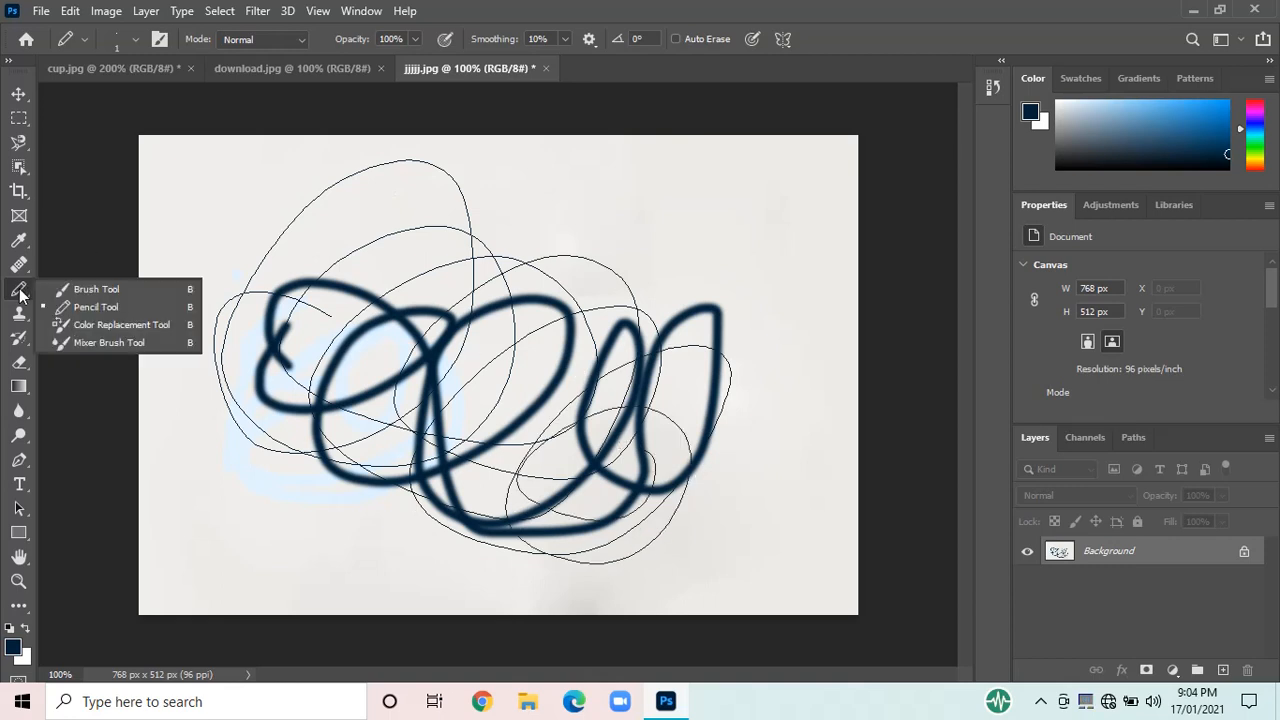
pyautogui.click(58, 342)
pyautogui.moveTo(296, 318)
pyautogui.mouseDown()
pyautogui.moveTo(272, 352)
pyautogui.moveTo(305, 343)
pyautogui.moveTo(226, 391)
pyautogui.moveTo(381, 261)
pyautogui.moveTo(322, 360)
pyautogui.moveTo(385, 292)
pyautogui.moveTo(301, 396)
pyautogui.moveTo(381, 292)
pyautogui.moveTo(346, 379)
pyautogui.moveTo(463, 290)
pyautogui.moveTo(410, 357)
pyautogui.moveTo(466, 343)
pyautogui.moveTo(409, 434)
pyautogui.moveTo(622, 270)
pyautogui.moveTo(609, 317)
pyautogui.moveTo(539, 317)
pyautogui.moveTo(609, 304)
pyautogui.moveTo(600, 360)
pyautogui.moveTo(707, 291)
pyautogui.moveTo(636, 436)
pyautogui.moveTo(673, 401)
pyautogui.moveTo(634, 345)
pyautogui.moveTo(679, 315)
pyautogui.moveTo(676, 381)
pyautogui.moveTo(711, 334)
pyautogui.moveTo(632, 344)
pyautogui.moveTo(624, 374)
pyautogui.moveTo(699, 288)
pyautogui.moveTo(664, 366)
pyautogui.moveTo(737, 309)
pyautogui.moveTo(655, 375)
pyautogui.moveTo(714, 342)
pyautogui.mouseUp()
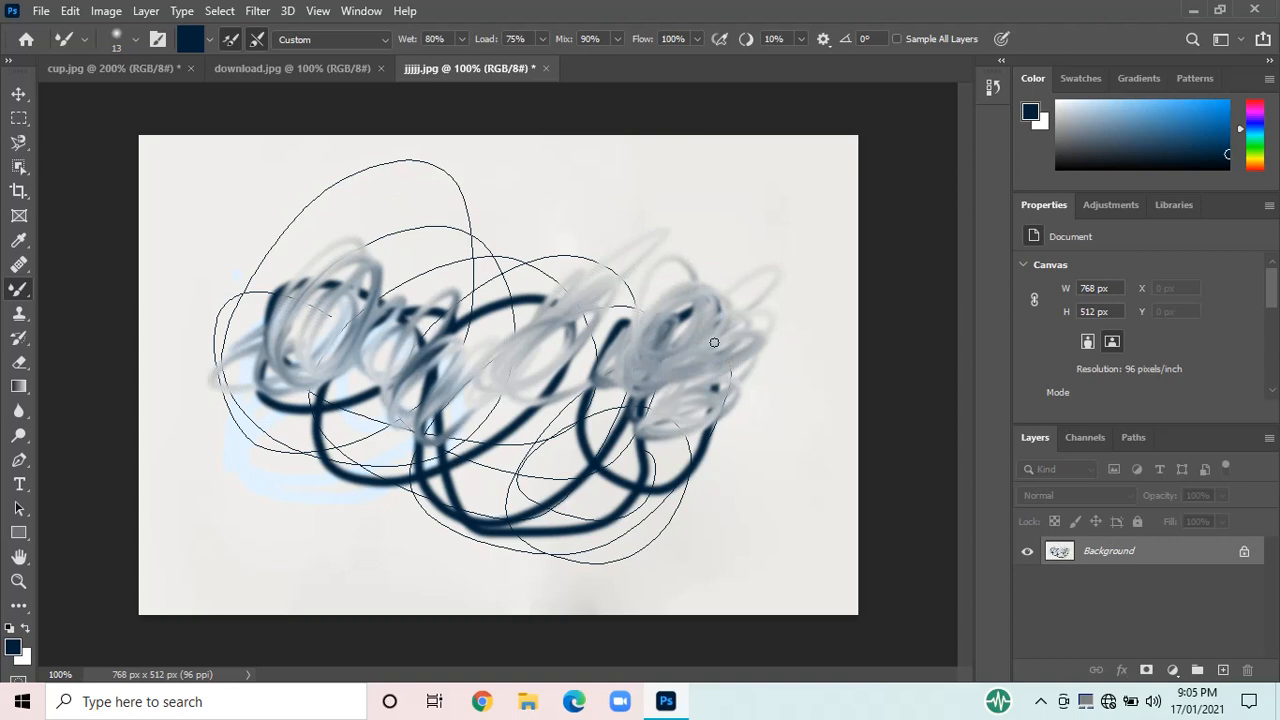
pyautogui.moveTo(641, 470)
pyautogui.mouseDown()
pyautogui.moveTo(560, 533)
pyautogui.moveTo(677, 452)
pyautogui.moveTo(714, 389)
pyautogui.moveTo(669, 422)
pyautogui.moveTo(674, 402)
pyautogui.moveTo(683, 444)
pyautogui.moveTo(725, 433)
pyautogui.moveTo(702, 450)
pyautogui.moveTo(744, 501)
pyautogui.mouseUp()
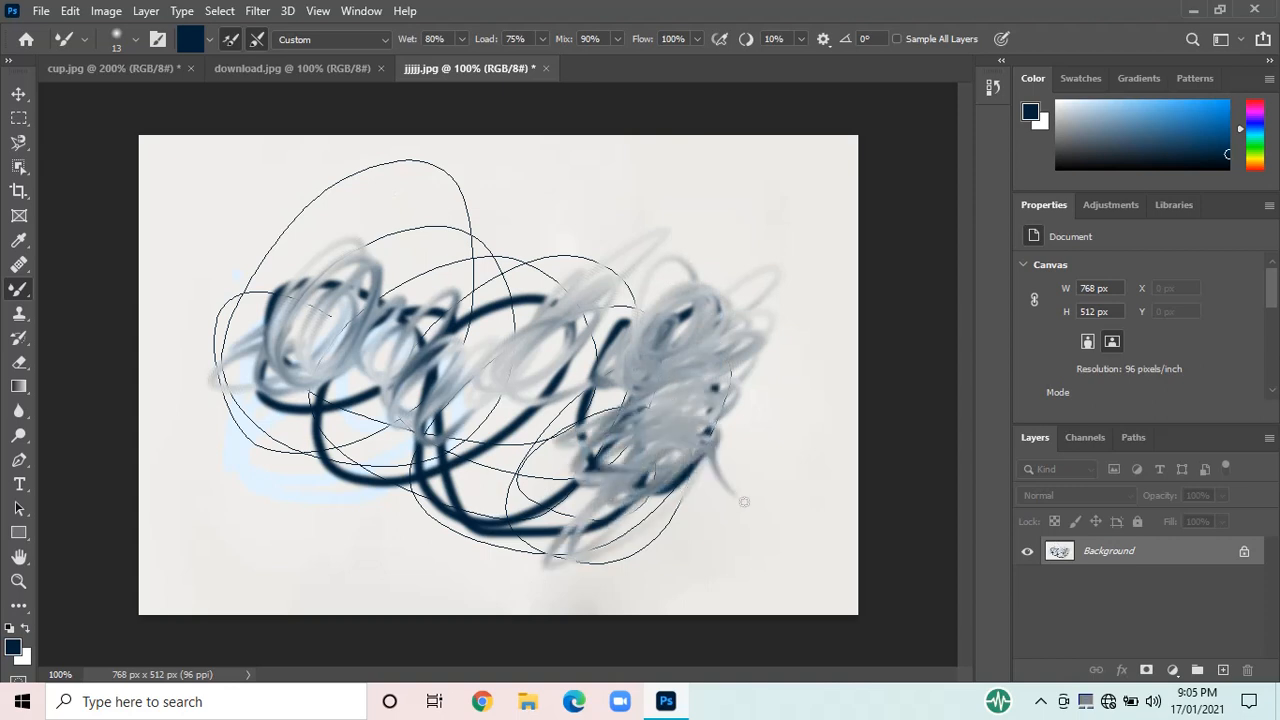
# - Sample the left part of the scribble with the Clone Stamp tool and paint the copy across the left and centre
pyautogui.click(22, 318)
pyautogui.click(62, 321)
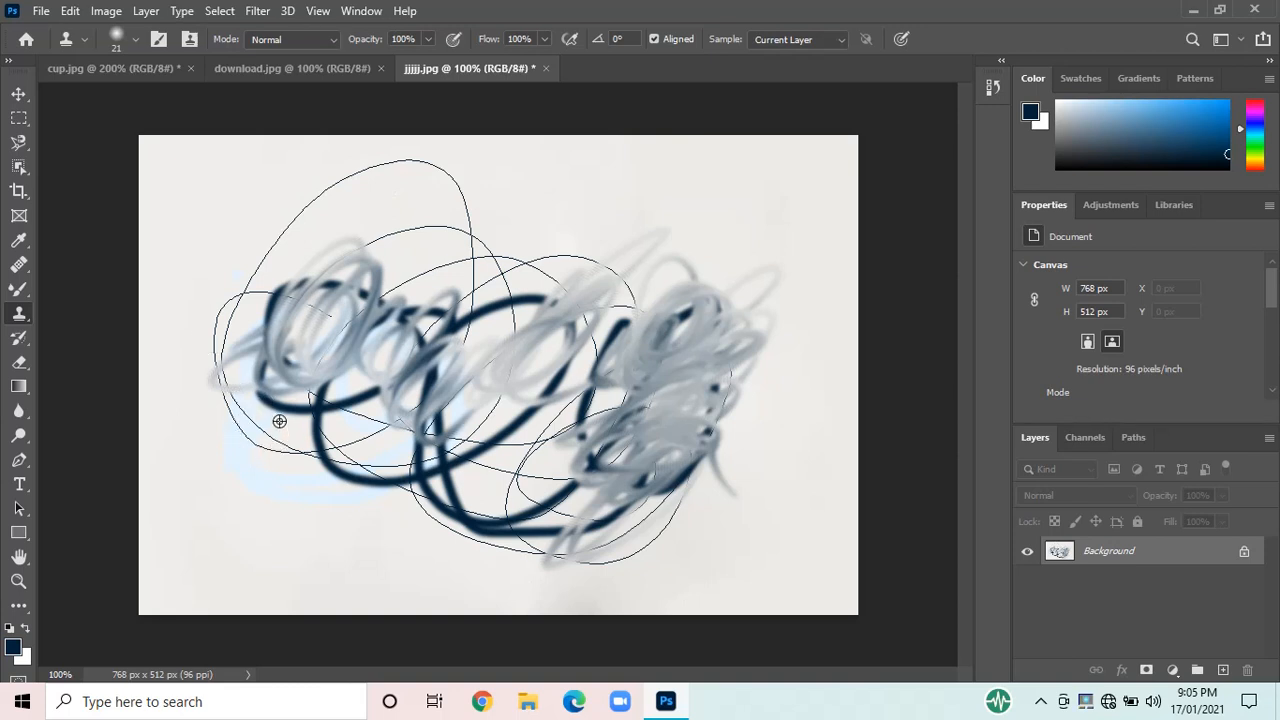
pyautogui.keyDown('alt'); pyautogui.click(245, 407); pyautogui.keyUp('alt')
pyautogui.moveTo(187, 440)
pyautogui.mouseDown()
pyautogui.moveTo(181, 497)
pyautogui.moveTo(242, 466)
pyautogui.moveTo(176, 480)
pyautogui.moveTo(168, 454)
pyautogui.moveTo(209, 444)
pyautogui.moveTo(202, 417)
pyautogui.moveTo(181, 481)
pyautogui.moveTo(223, 440)
pyautogui.moveTo(144, 435)
pyautogui.moveTo(227, 454)
pyautogui.moveTo(215, 464)
pyautogui.moveTo(218, 445)
pyautogui.moveTo(176, 431)
pyautogui.moveTo(309, 323)
pyautogui.moveTo(295, 400)
pyautogui.moveTo(273, 378)
pyautogui.moveTo(357, 306)
pyautogui.moveTo(298, 361)
pyautogui.moveTo(345, 274)
pyautogui.moveTo(483, 305)
pyautogui.moveTo(567, 221)
pyautogui.moveTo(467, 310)
pyautogui.moveTo(524, 443)
pyautogui.mouseUp()
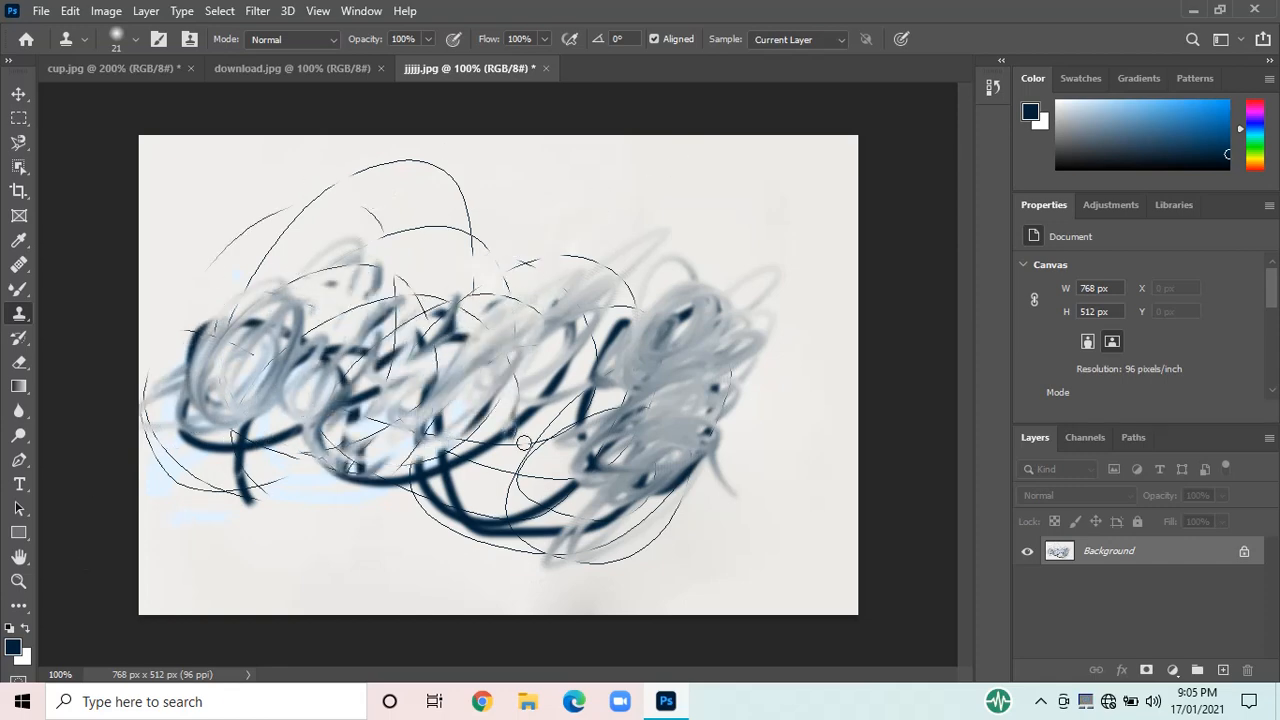
# - Paint over the left part of the scribble with the History Brush to restore the earlier image there
pyautogui.click(22, 340)
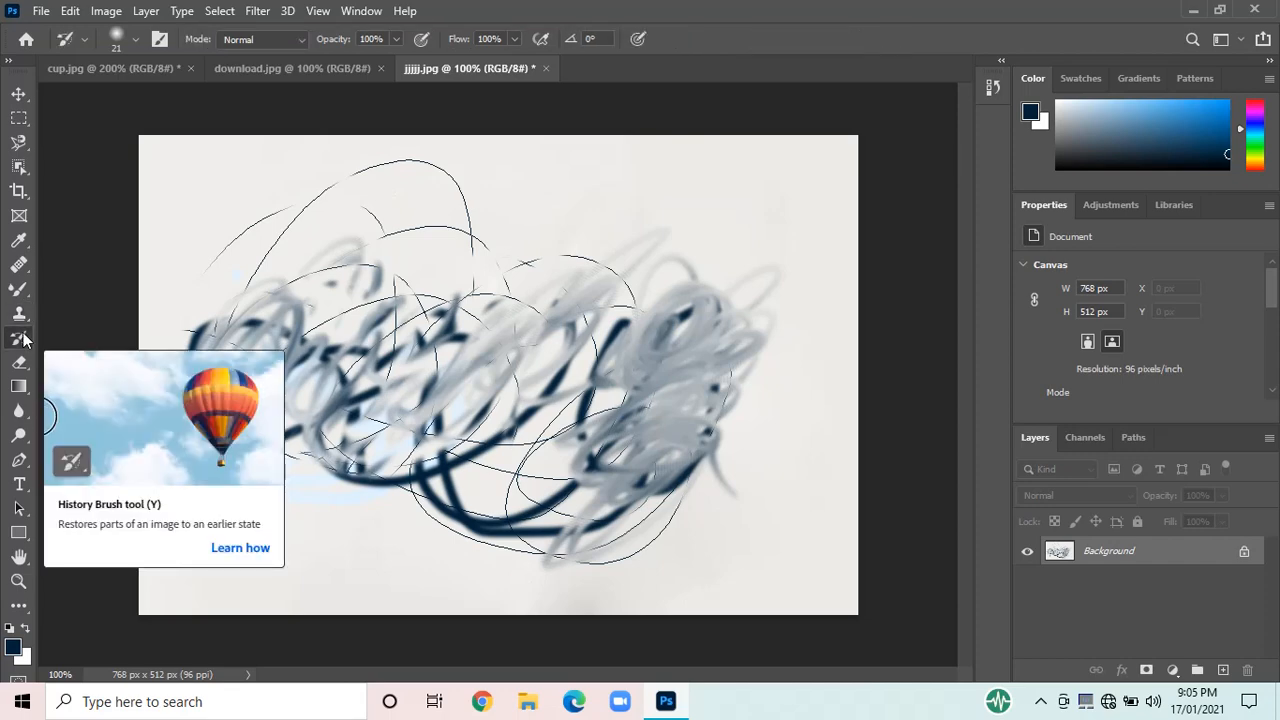
pyautogui.rightClick(22, 340)
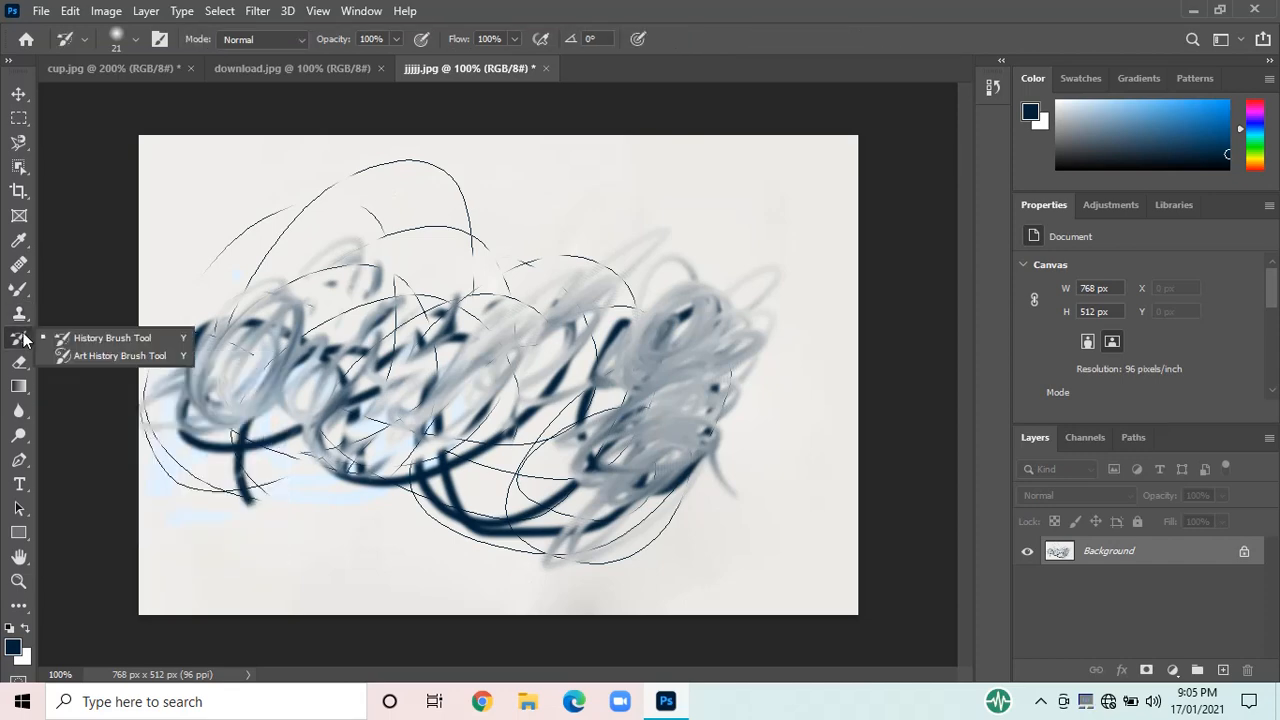
pyautogui.moveTo(276, 325)
pyautogui.mouseDown()
pyautogui.moveTo(191, 423)
pyautogui.moveTo(291, 317)
pyautogui.moveTo(279, 311)
pyautogui.moveTo(207, 476)
pyautogui.moveTo(288, 245)
pyautogui.moveTo(325, 351)
pyautogui.moveTo(228, 422)
pyautogui.moveTo(308, 187)
pyautogui.moveTo(408, 160)
pyautogui.moveTo(402, 352)
pyautogui.moveTo(411, 313)
pyautogui.moveTo(447, 307)
pyautogui.moveTo(400, 272)
pyautogui.moveTo(327, 346)
pyautogui.moveTo(471, 212)
pyautogui.moveTo(310, 334)
pyautogui.moveTo(414, 235)
pyautogui.moveTo(279, 326)
pyautogui.moveTo(305, 314)
pyautogui.moveTo(256, 322)
pyautogui.moveTo(356, 223)
pyautogui.moveTo(287, 271)
pyautogui.moveTo(340, 202)
pyautogui.moveTo(185, 332)
pyautogui.moveTo(283, 160)
pyautogui.moveTo(156, 415)
pyautogui.moveTo(183, 327)
pyautogui.moveTo(153, 453)
pyautogui.moveTo(162, 305)
pyautogui.moveTo(144, 461)
pyautogui.moveTo(194, 422)
pyautogui.moveTo(262, 253)
pyautogui.moveTo(312, 292)
pyautogui.mouseUp()
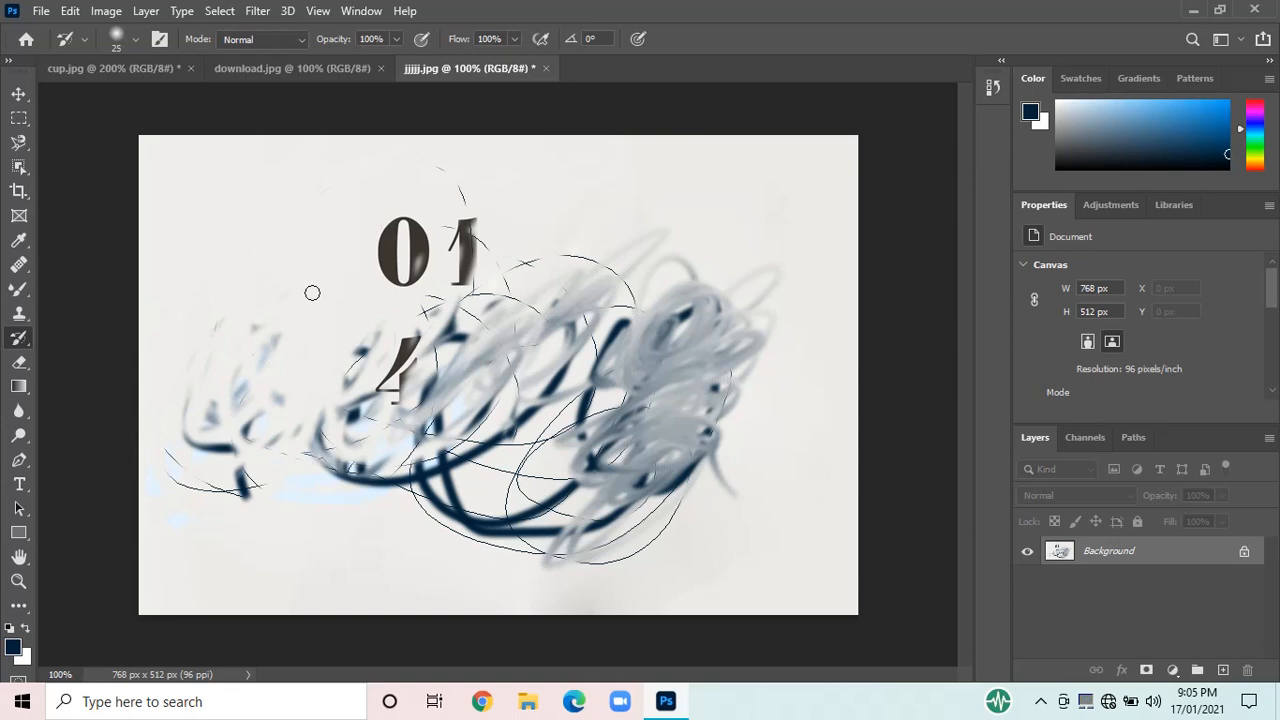
# - Enlarge the History Brush to 300 px and restore the original number image across the whole canvas
pyautogui.press(']')
pyautogui.press(']')
pyautogui.press(']')
pyautogui.press(']')
pyautogui.press(']')
pyautogui.press(']')
pyautogui.press(']')
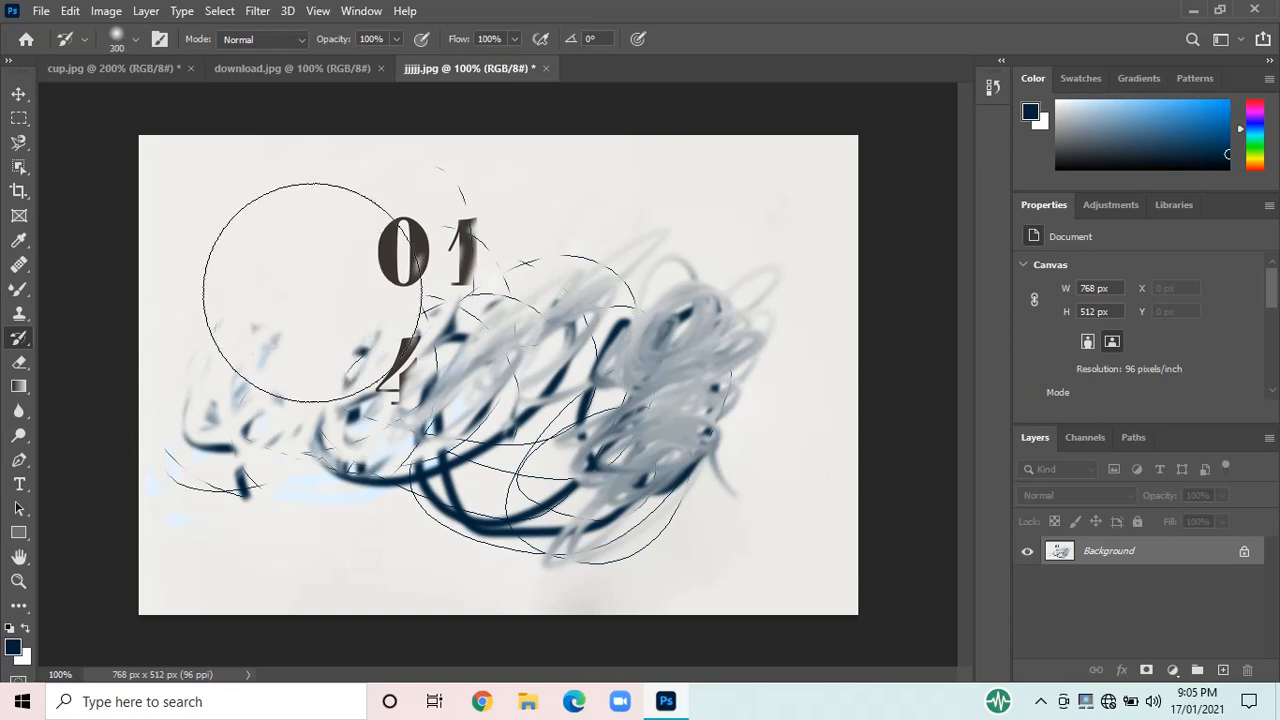
pyautogui.moveTo(312, 293)
pyautogui.mouseDown()
pyautogui.moveTo(240, 403)
pyautogui.moveTo(219, 499)
pyautogui.moveTo(503, 198)
pyautogui.moveTo(262, 481)
pyautogui.moveTo(538, 305)
pyautogui.moveTo(511, 539)
pyautogui.moveTo(508, 522)
pyautogui.moveTo(621, 498)
pyautogui.mouseUp()
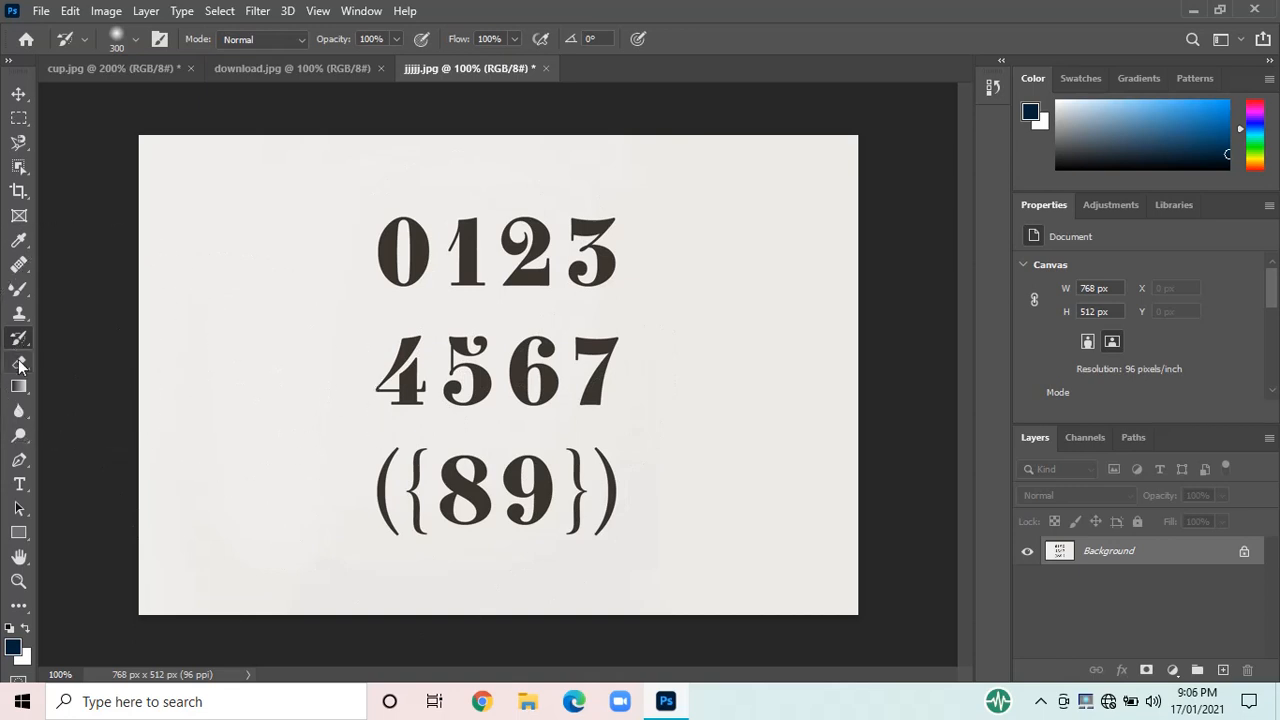
# - Stroke a loop beside the numbers with the Mixer Brush, and paint medium blue loops over it with the Brush tool
pyautogui.click(19, 289)
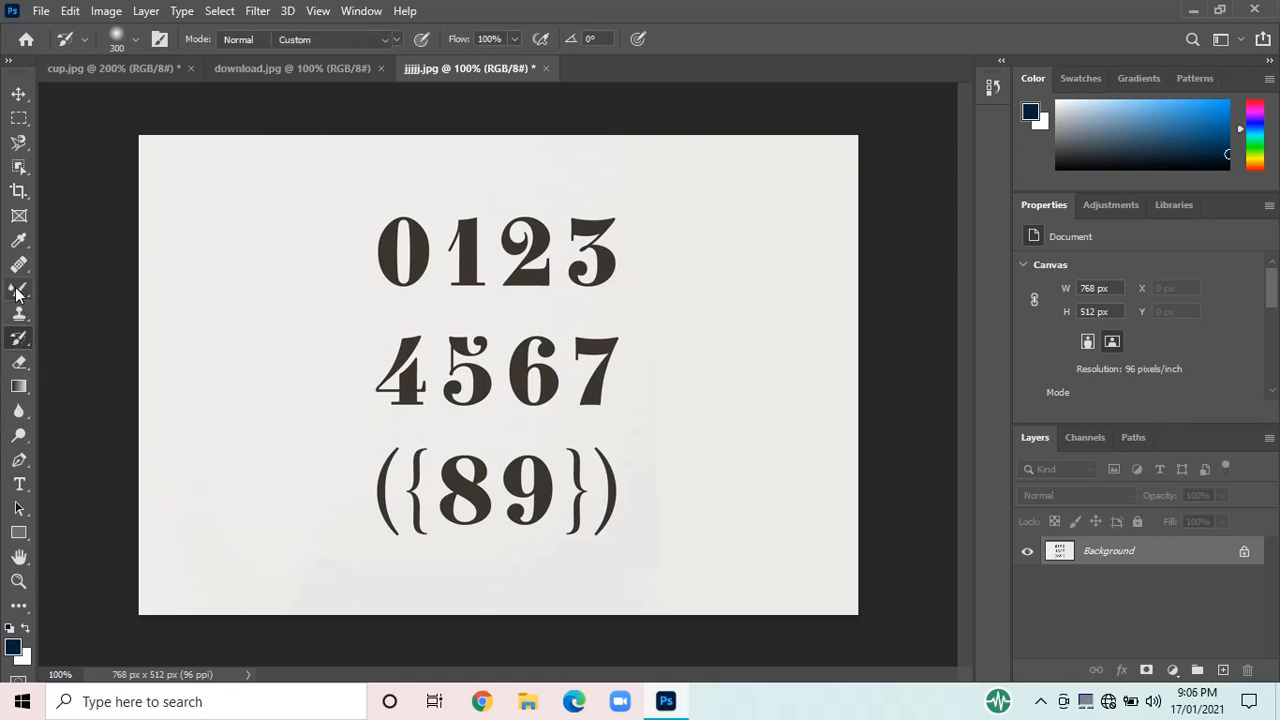
pyautogui.moveTo(229, 343)
pyautogui.mouseDown()
pyautogui.moveTo(335, 295)
pyautogui.moveTo(305, 410)
pyautogui.moveTo(334, 322)
pyautogui.mouseUp()
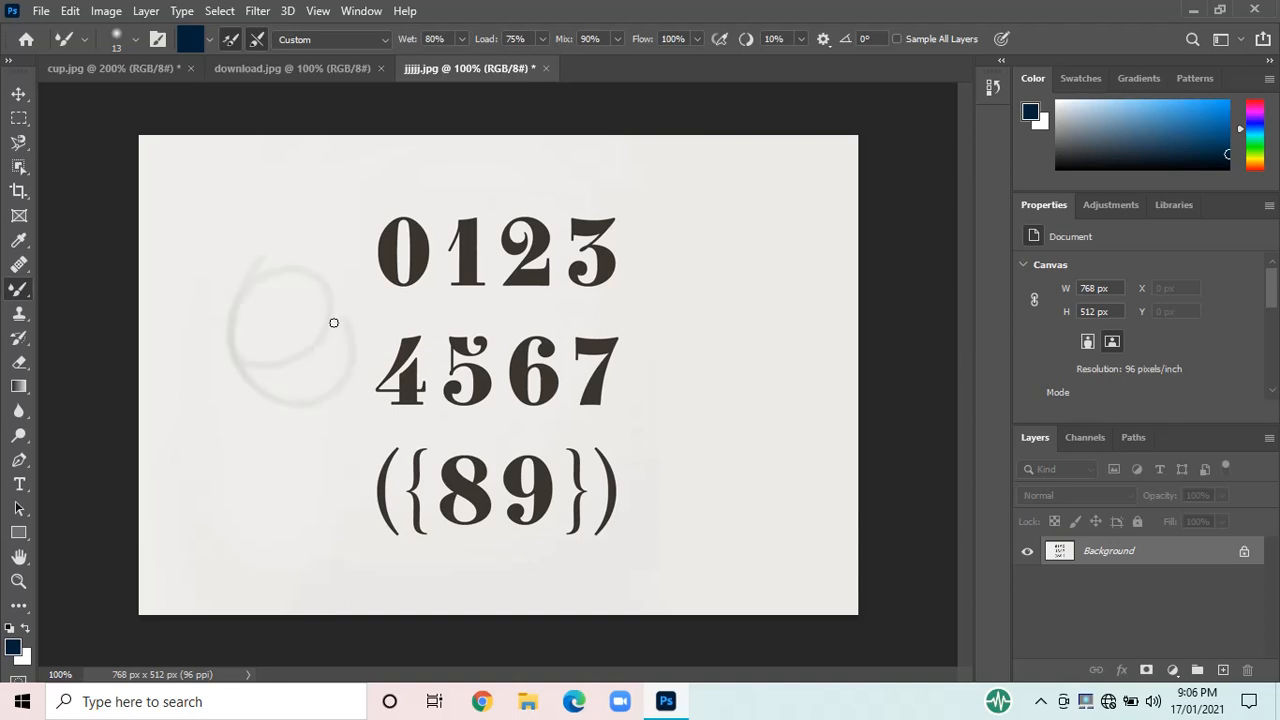
pyautogui.moveTo(1207, 116); pyautogui.dragTo(1203, 122)
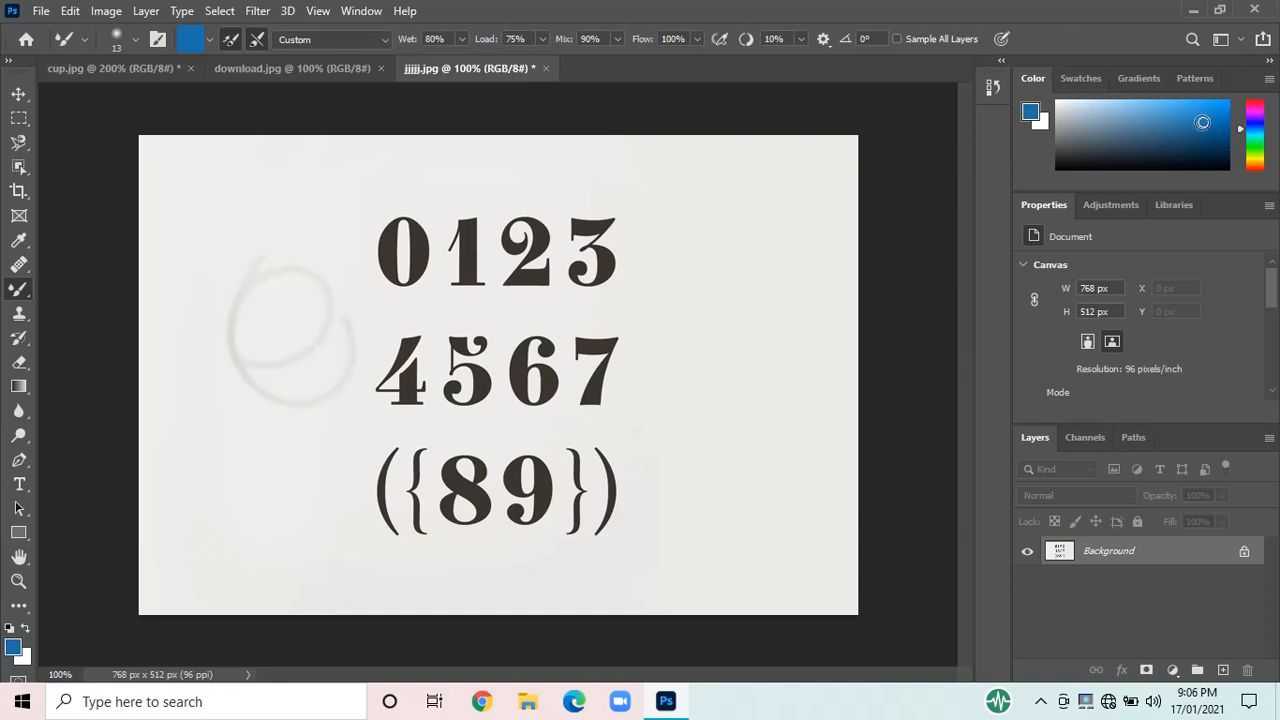
pyautogui.rightClick(22, 300)
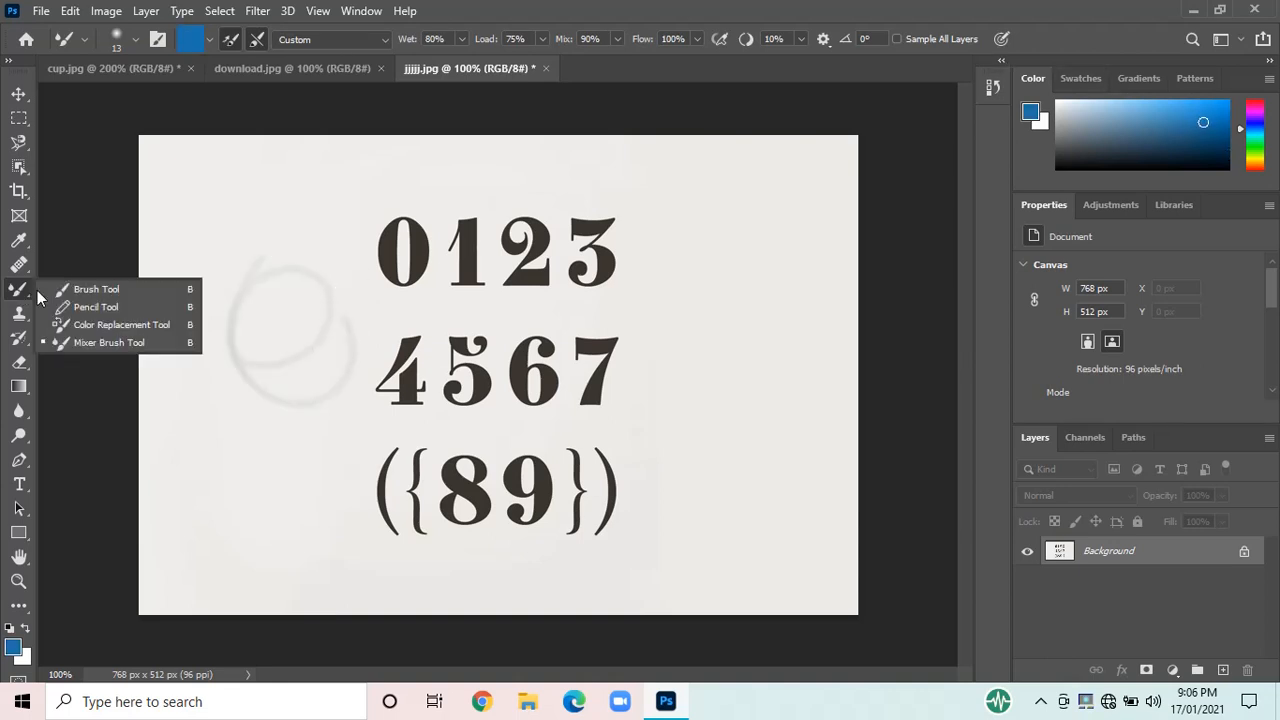
pyautogui.click(51, 291)
pyautogui.moveTo(254, 286)
pyautogui.mouseDown()
pyautogui.moveTo(348, 356)
pyautogui.moveTo(206, 350)
pyautogui.moveTo(290, 385)
pyautogui.mouseUp()
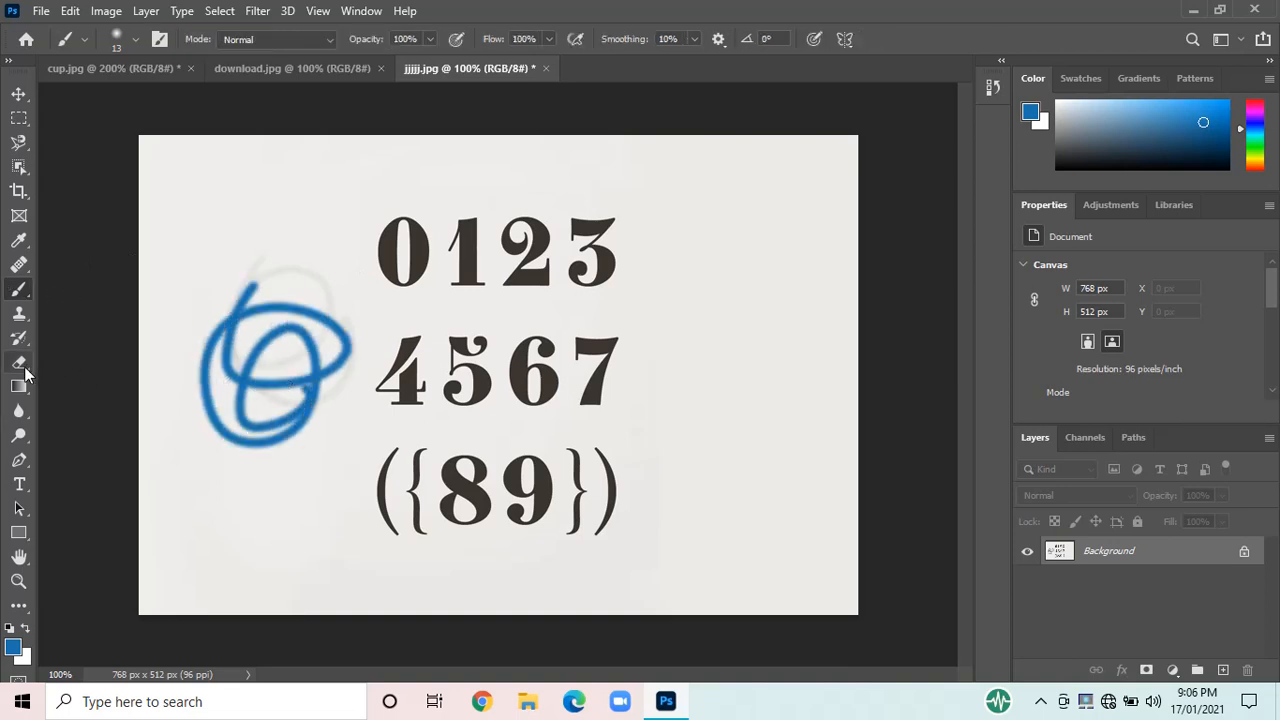
# - Erase the blue loops, all the numbers and the paper background to white, enlarging the Eraser to 125 px
pyautogui.click(19, 362)
pyautogui.moveTo(282, 324)
pyautogui.mouseDown()
pyautogui.moveTo(319, 314)
pyautogui.moveTo(288, 325)
pyautogui.moveTo(311, 285)
pyautogui.moveTo(247, 403)
pyautogui.mouseUp()
pyautogui.press(']')
pyautogui.press(']')
pyautogui.press(']')
pyautogui.press(']')
pyautogui.press(']')
pyautogui.press(']')
pyautogui.press(']')
pyautogui.press(']')
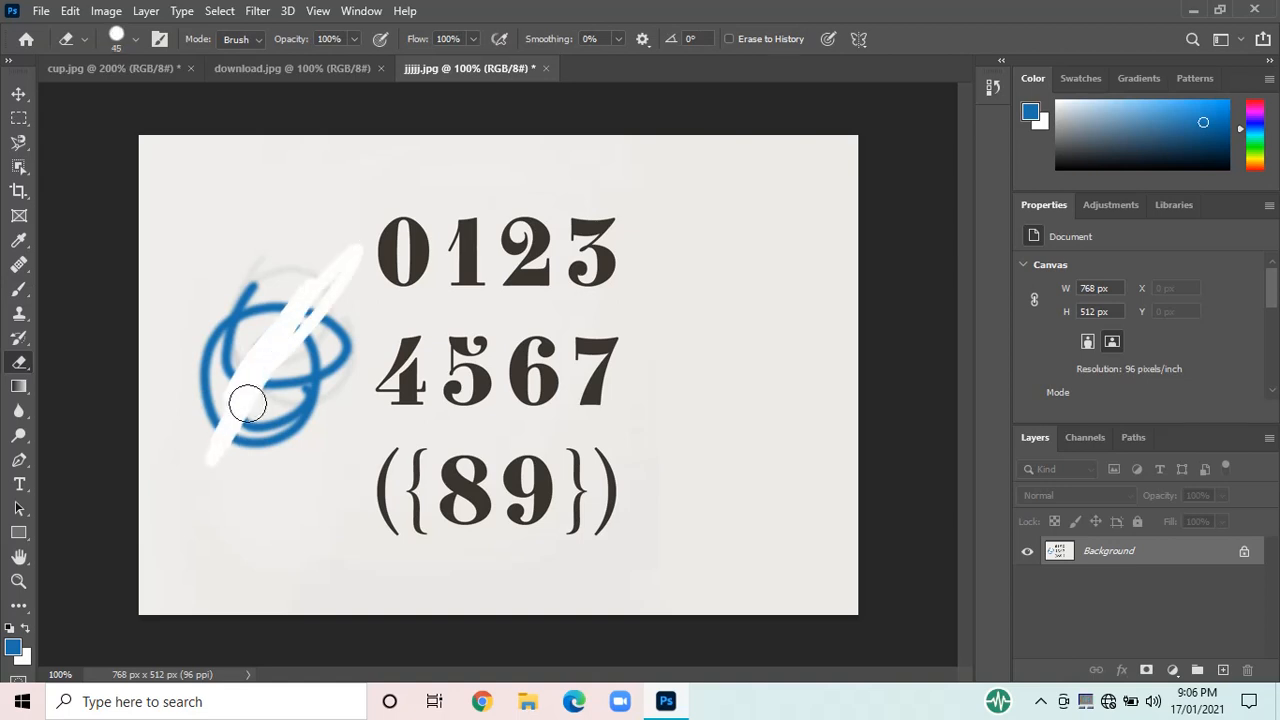
pyautogui.press(']')
pyautogui.press(']')
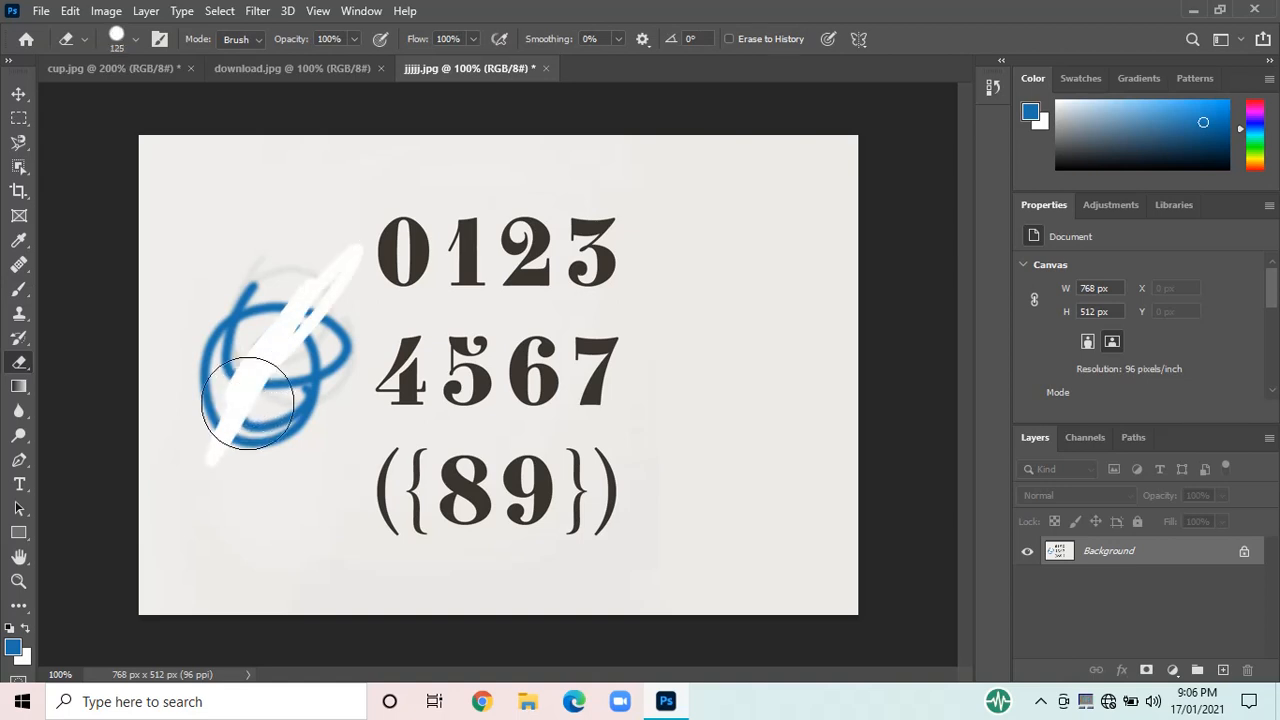
pyautogui.moveTo(237, 423)
pyautogui.mouseDown()
pyautogui.moveTo(223, 400)
pyautogui.moveTo(323, 264)
pyautogui.moveTo(491, 220)
pyautogui.moveTo(440, 600)
pyautogui.moveTo(582, 519)
pyautogui.moveTo(883, 434)
pyautogui.moveTo(886, 551)
pyautogui.moveTo(231, 157)
pyautogui.moveTo(277, 252)
pyautogui.moveTo(114, 289)
pyautogui.moveTo(534, 434)
pyautogui.moveTo(889, 466)
pyautogui.moveTo(294, 580)
pyautogui.moveTo(903, 125)
pyautogui.moveTo(806, 300)
pyautogui.moveTo(294, 403)
pyautogui.mouseUp()
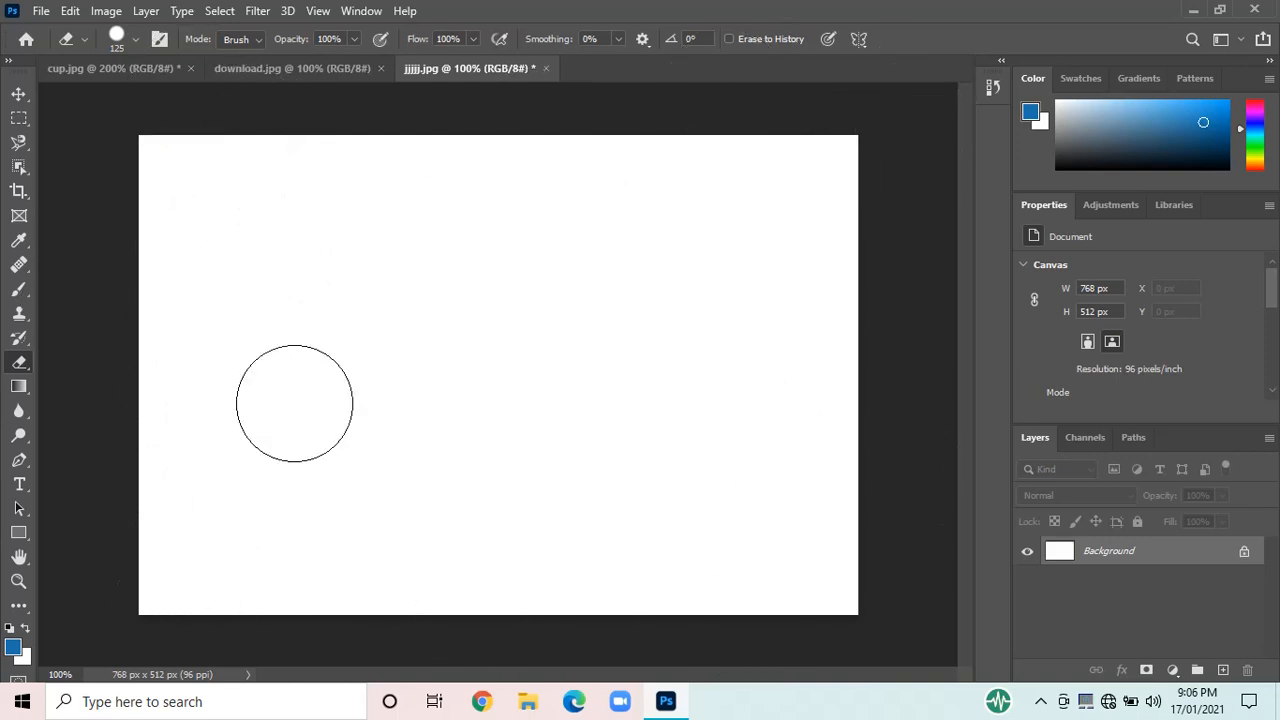
# - Fill the blank canvas with a blue-to-white linear gradient running from the upper right corner toward the lower left
pyautogui.click(24, 395)
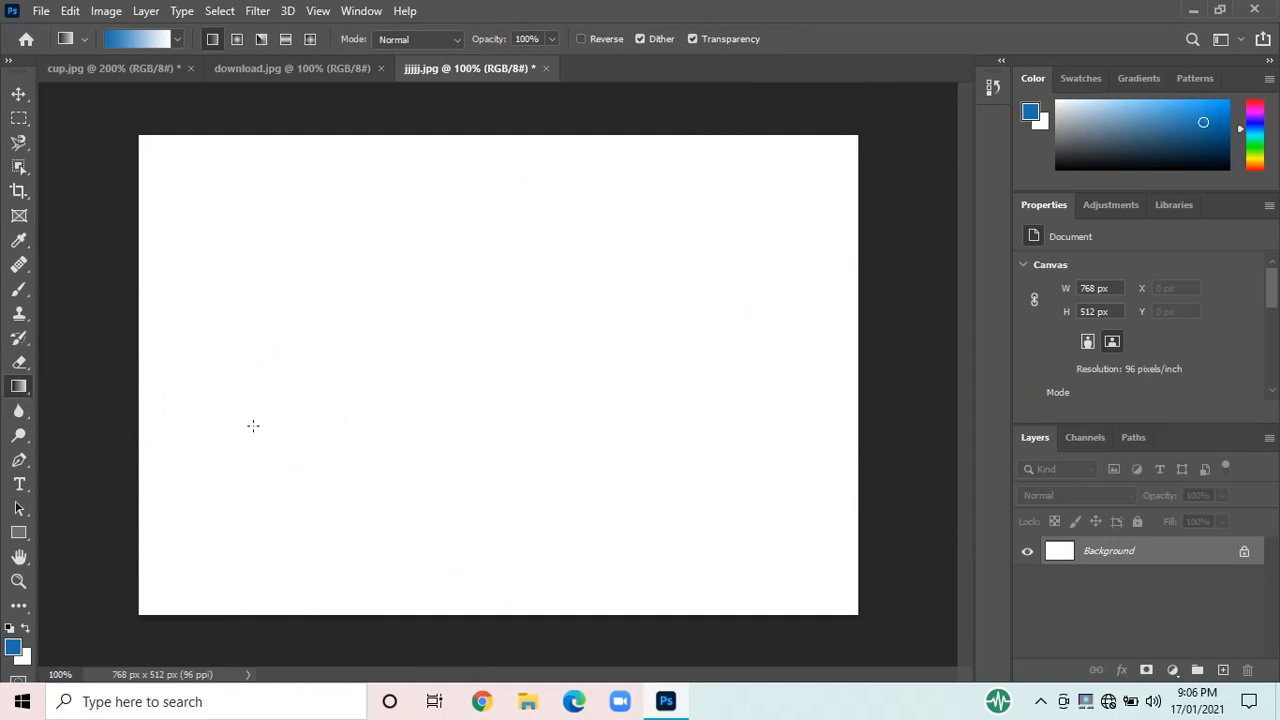
pyautogui.moveTo(159, 587); pyautogui.dragTo(634, 289)
pyautogui.moveTo(826, 158); pyautogui.dragTo(407, 431)
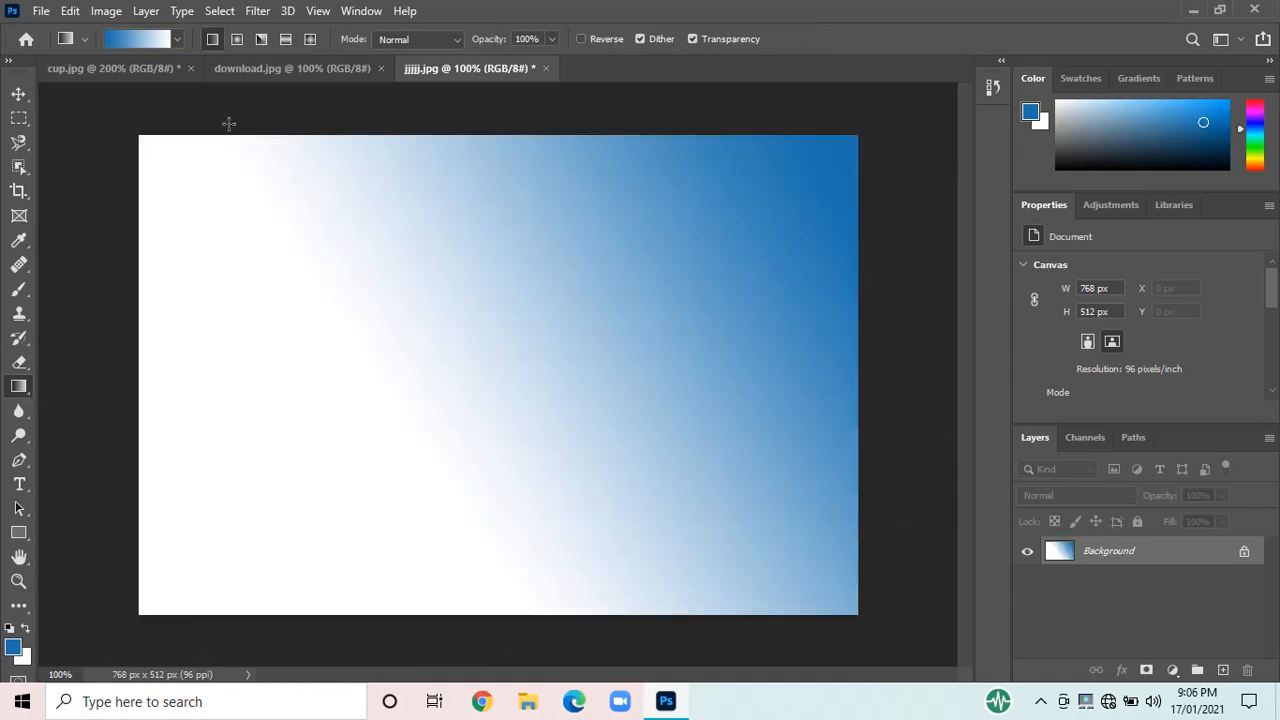
# - Apply blue-to-white angle gradients over the canvas in several directions
pyautogui.click(262, 40)
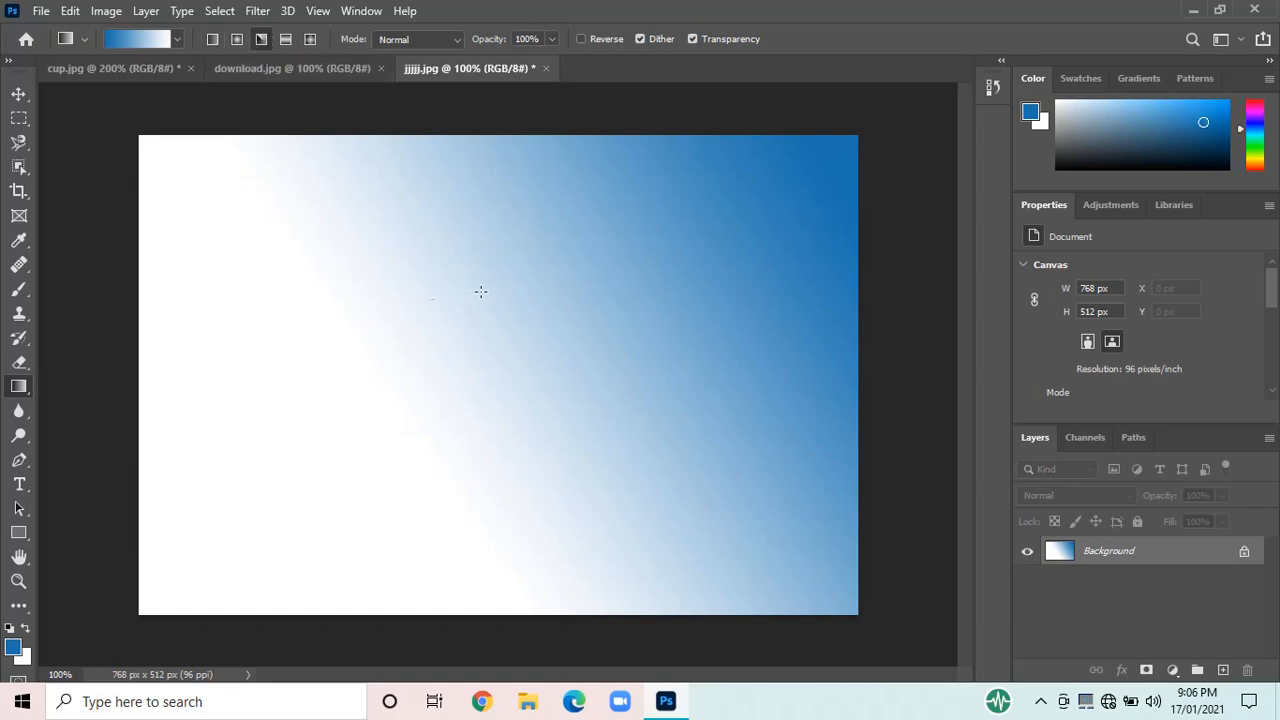
pyautogui.moveTo(330, 316); pyautogui.dragTo(481, 291)
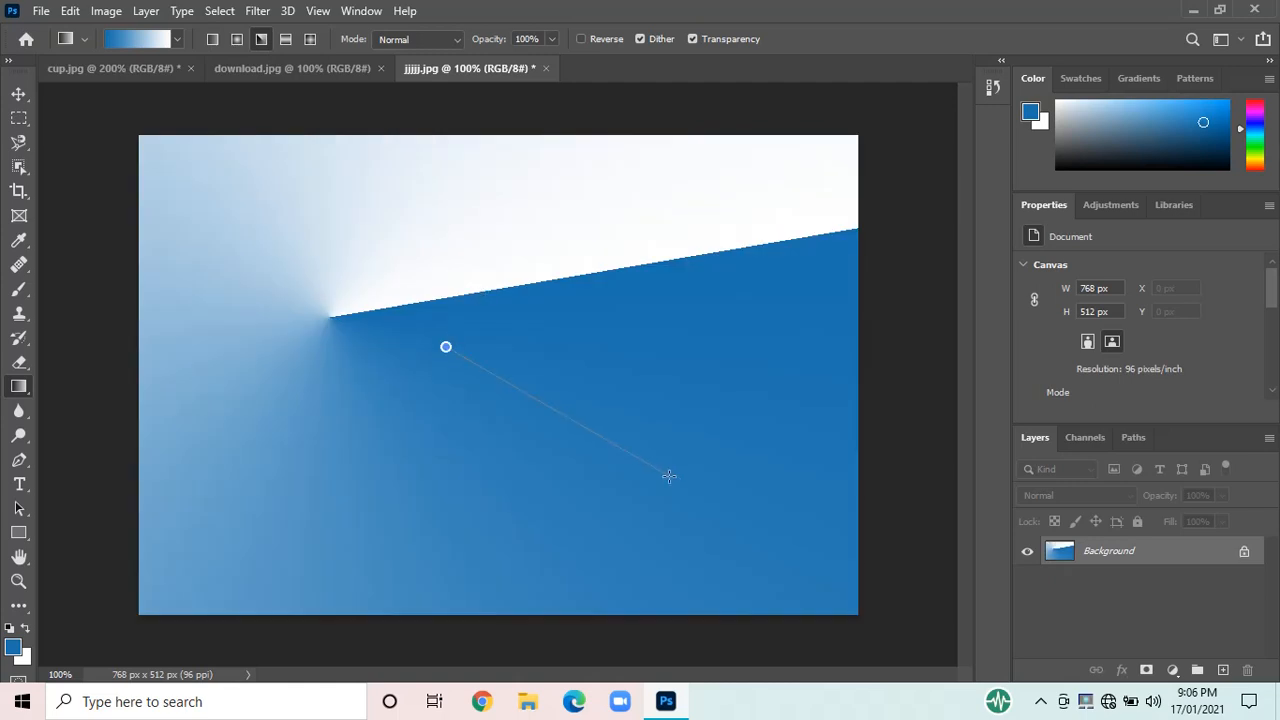
pyautogui.moveTo(669, 476); pyautogui.dragTo(669, 477)
pyautogui.moveTo(428, 367); pyautogui.dragTo(310, 454)
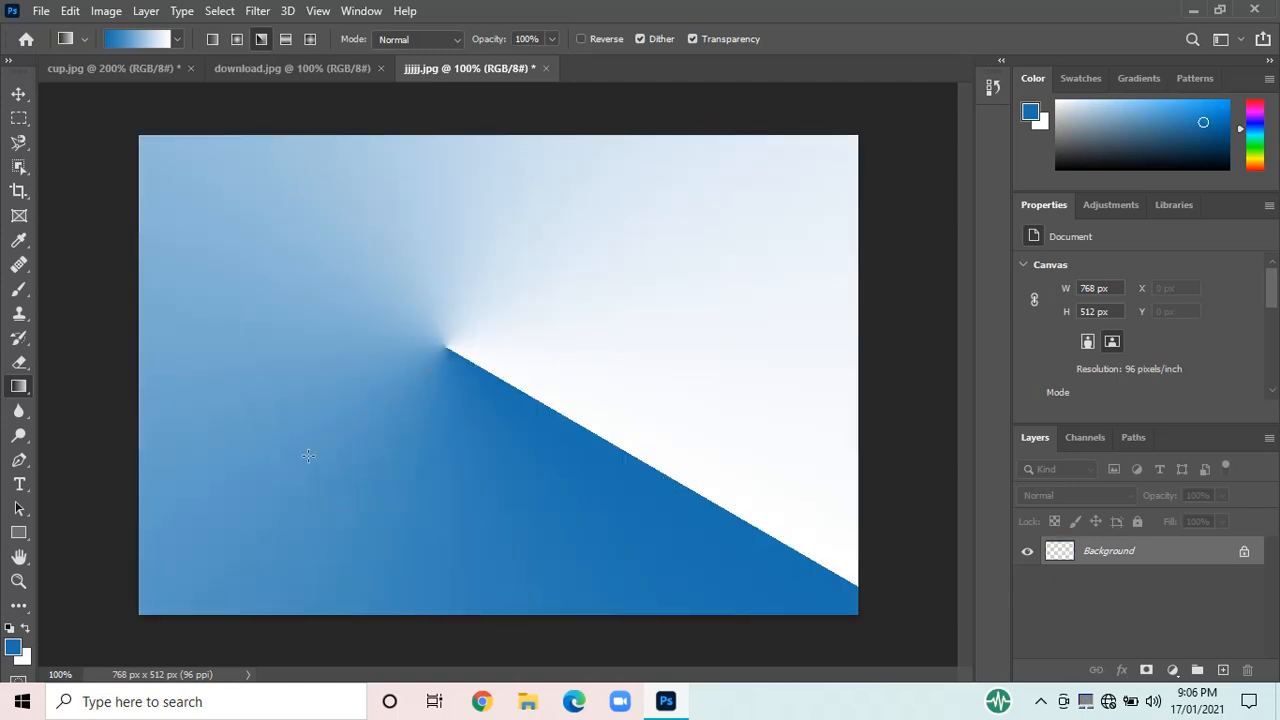
# - Replace the angle gradient with a blue-to-white radial gradient, followed by a diamond gradient centred in the left half
pyautogui.click(237, 40)
pyautogui.moveTo(443, 345); pyautogui.dragTo(591, 224)
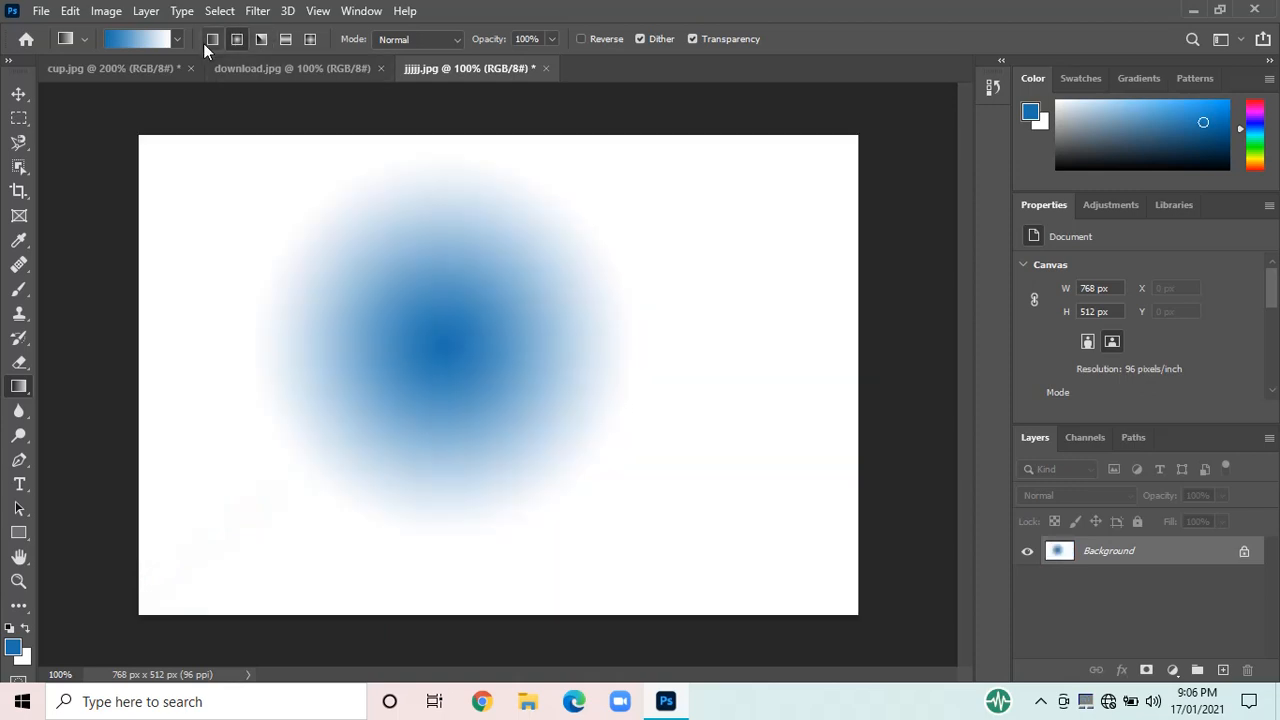
pyautogui.click(308, 39)
pyautogui.moveTo(347, 333); pyautogui.dragTo(625, 537)
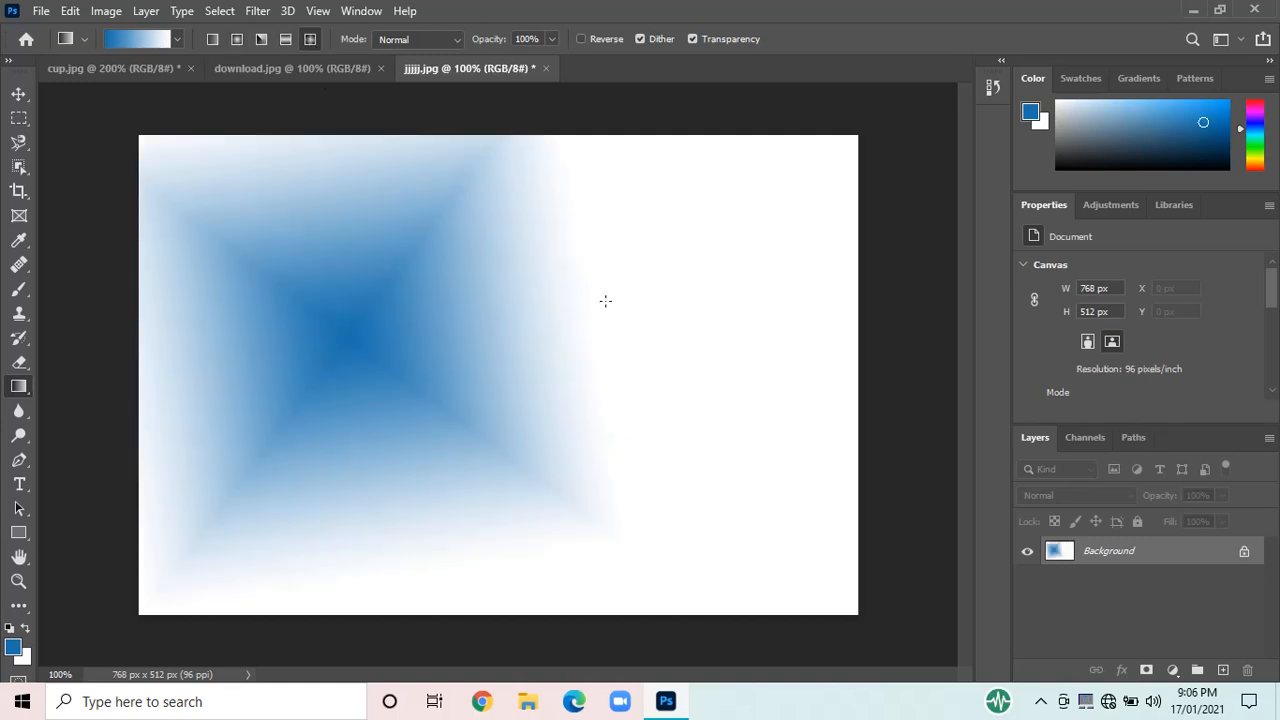
# - Change the foreground colour to green and apply green-to-white angle gradients in several directions across the canvas
pyautogui.click(1253, 151)
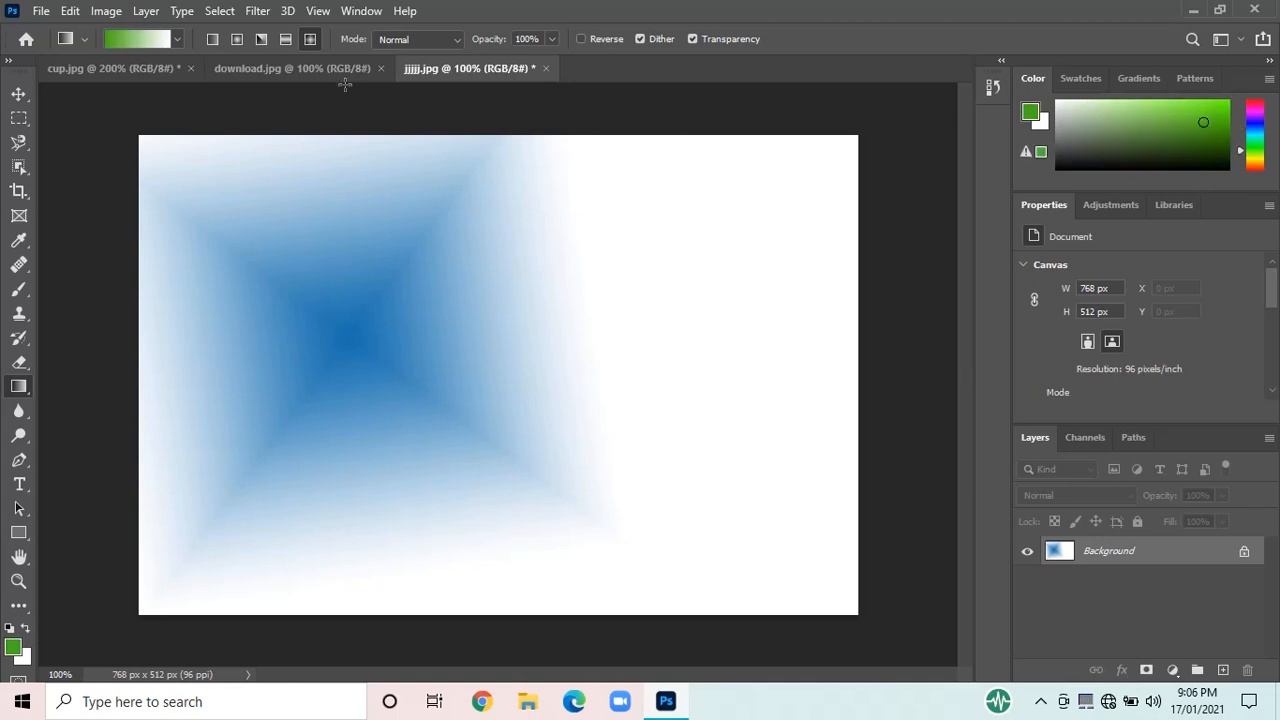
pyautogui.click(260, 38)
pyautogui.moveTo(613, 419); pyautogui.dragTo(293, 432)
pyautogui.moveTo(485, 440); pyautogui.dragTo(678, 601)
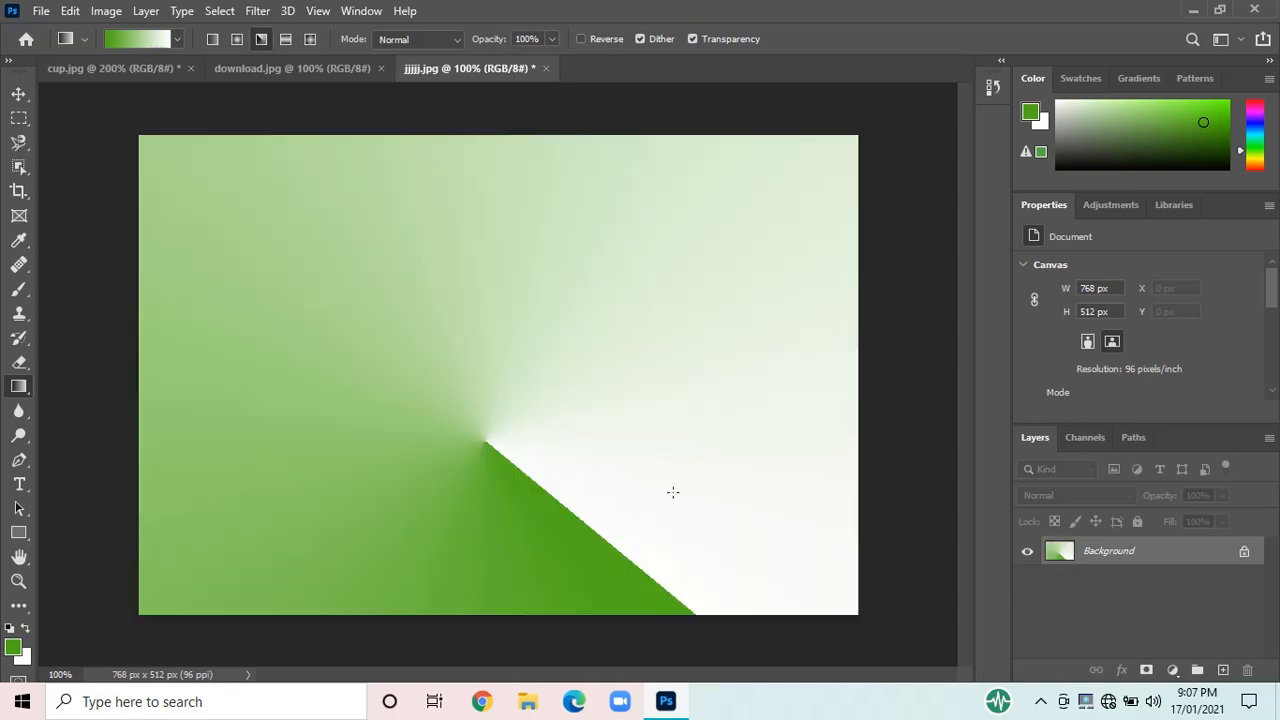
pyautogui.moveTo(738, 304); pyautogui.dragTo(810, 211)
pyautogui.moveTo(517, 286); pyautogui.dragTo(307, 236)
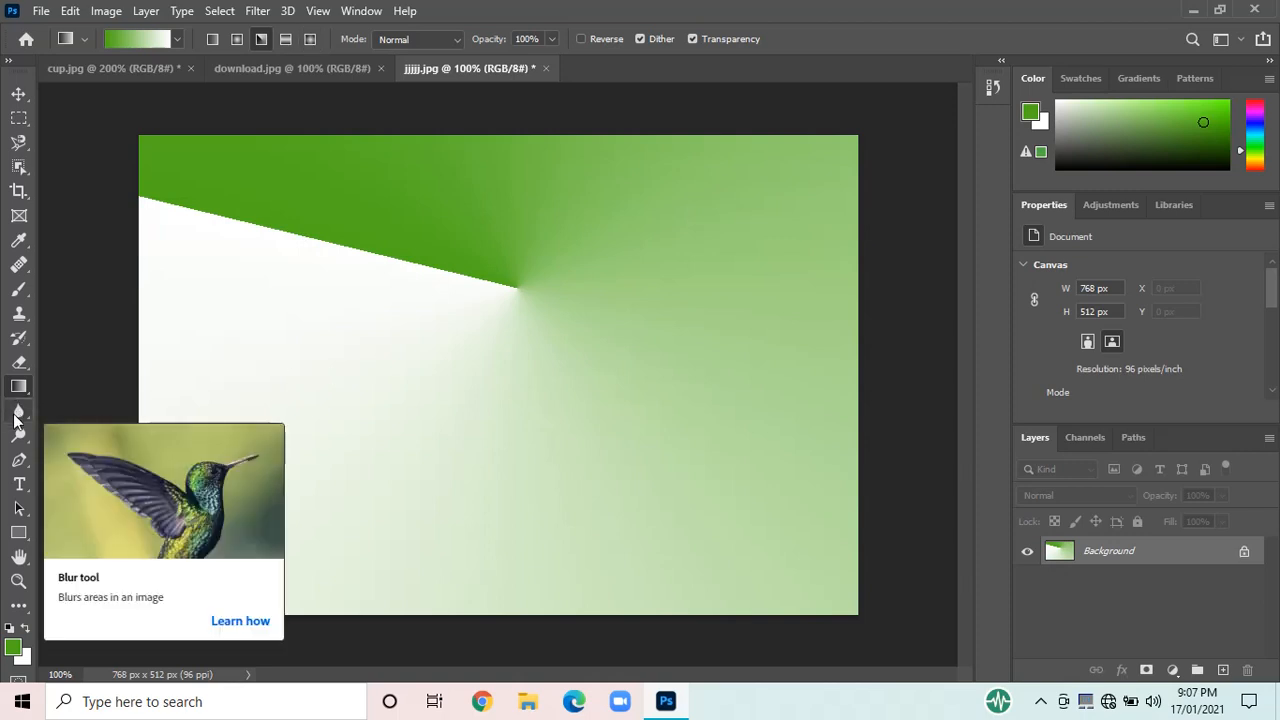
# - Activate the Blur tool and look through the open cup, download and jjjjj images for a subject to blur
pyautogui.click(16, 418)
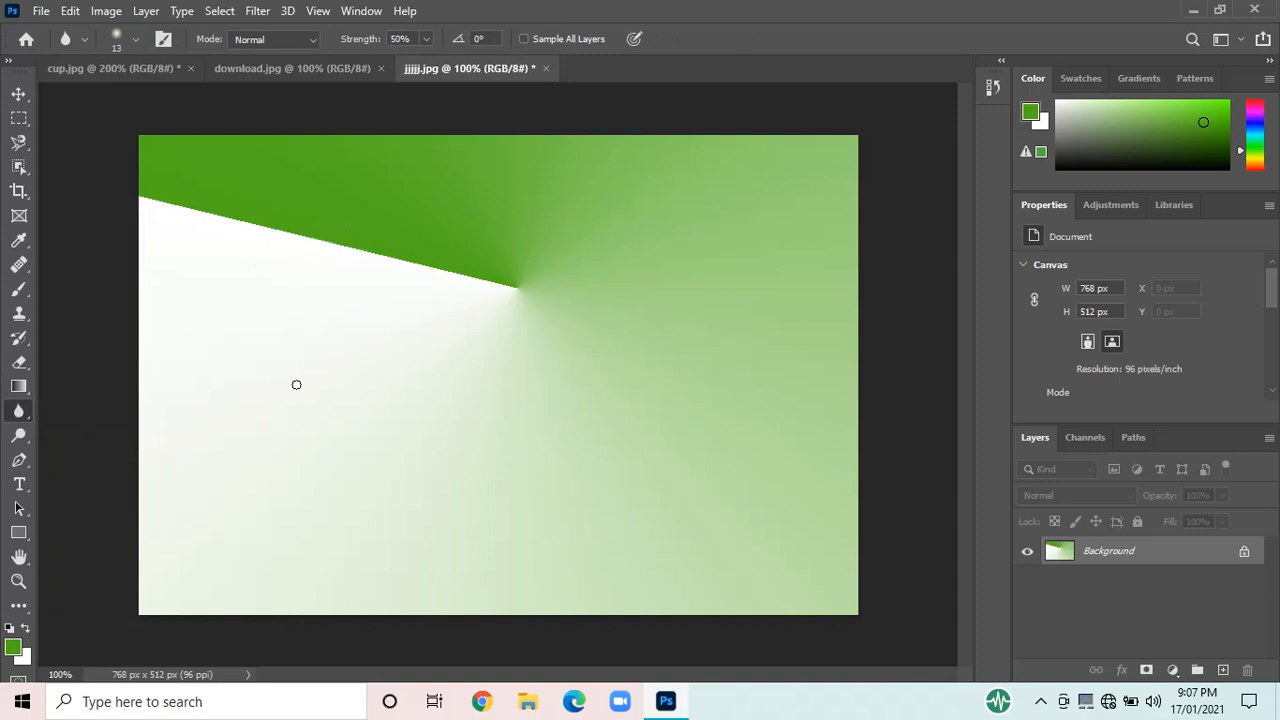
pyautogui.click(269, 73)
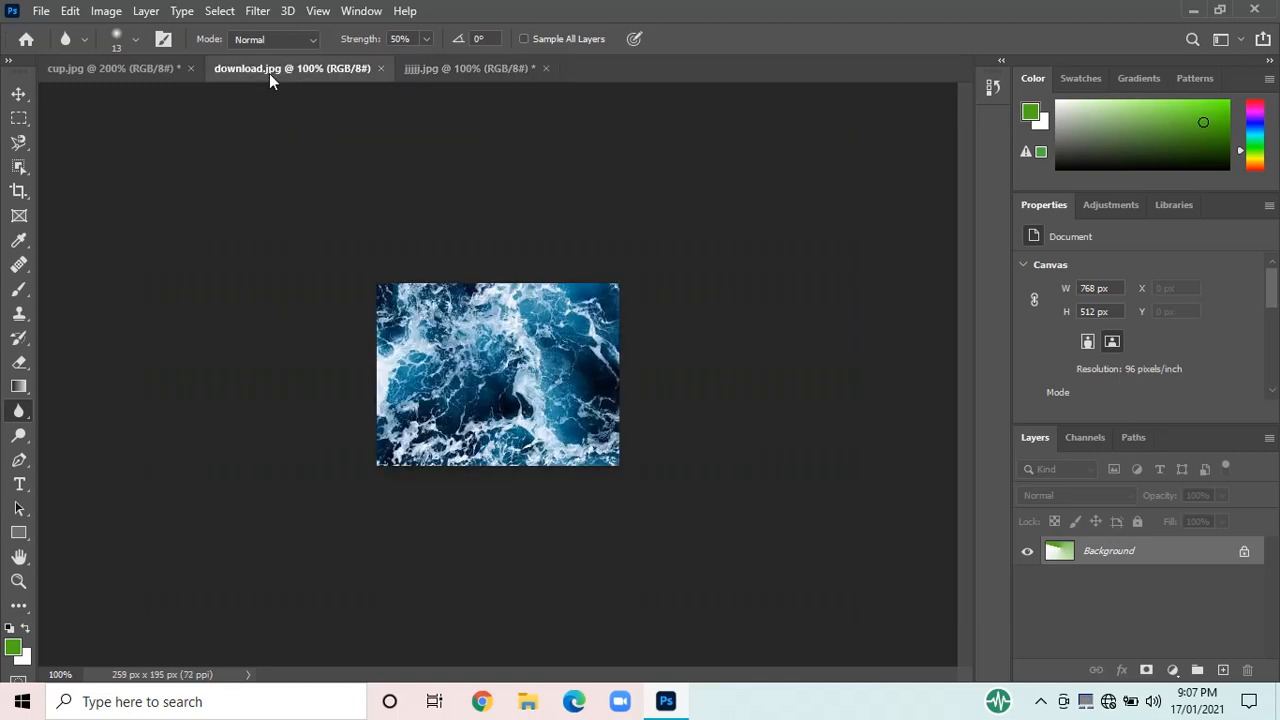
pyautogui.click(157, 68)
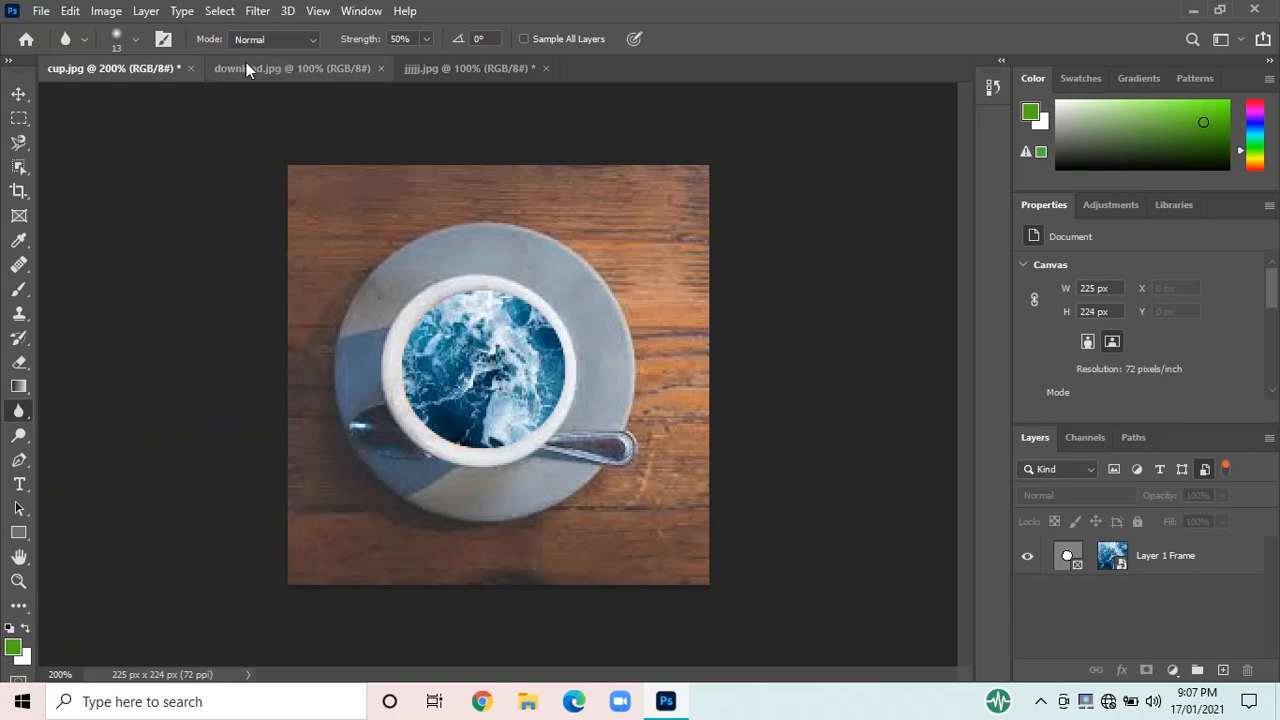
pyautogui.click(465, 70)
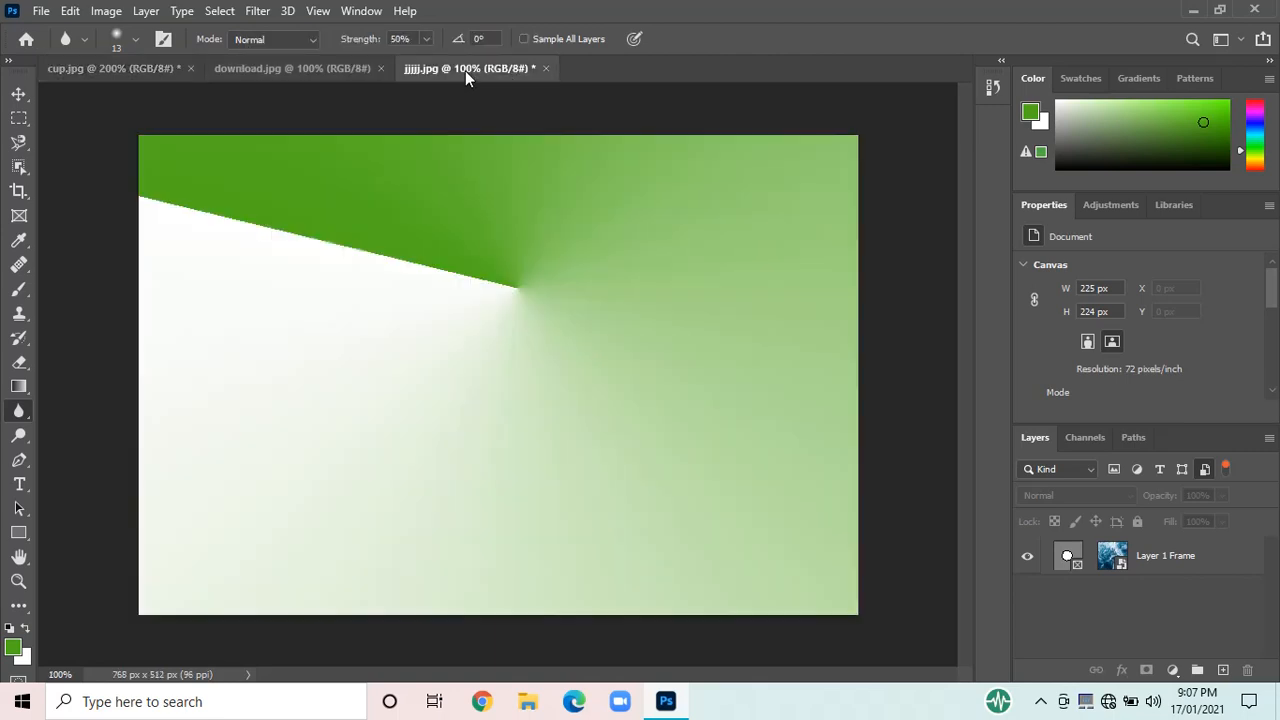
# - Try to reopen the jjjjj numerals image from the Desktop folder
pyautogui.click(41, 11)
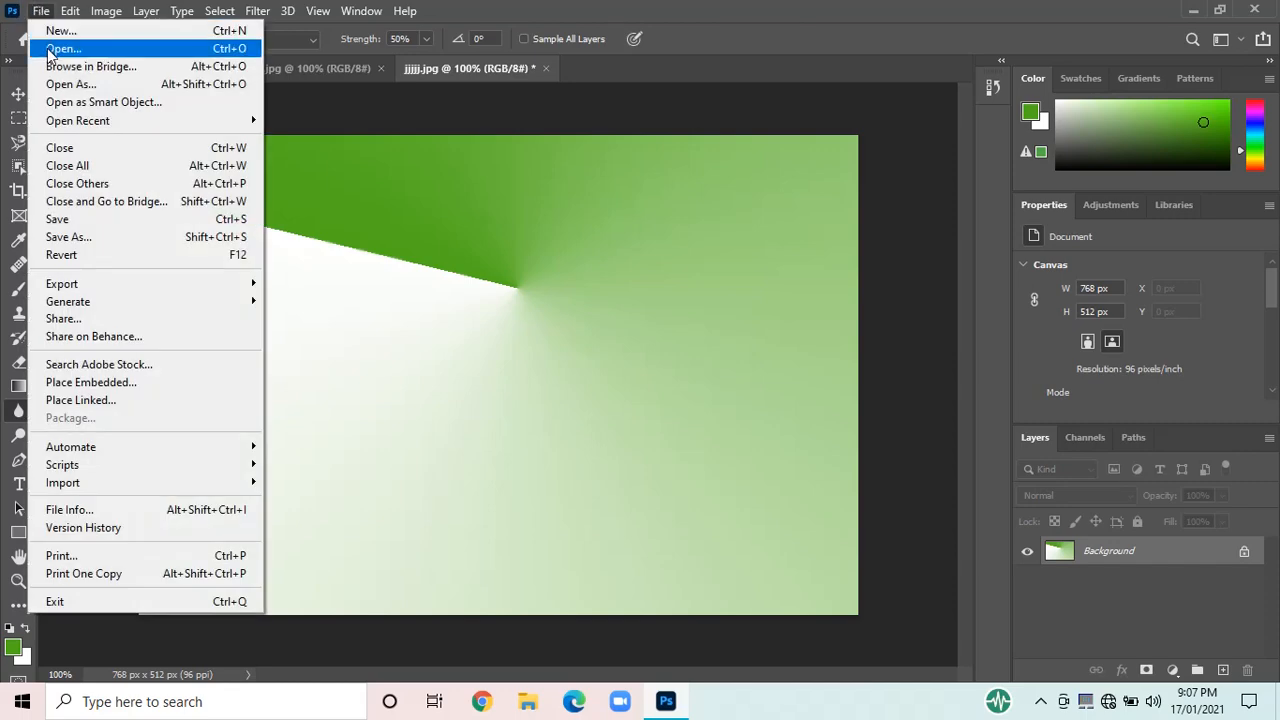
pyautogui.click(52, 48)
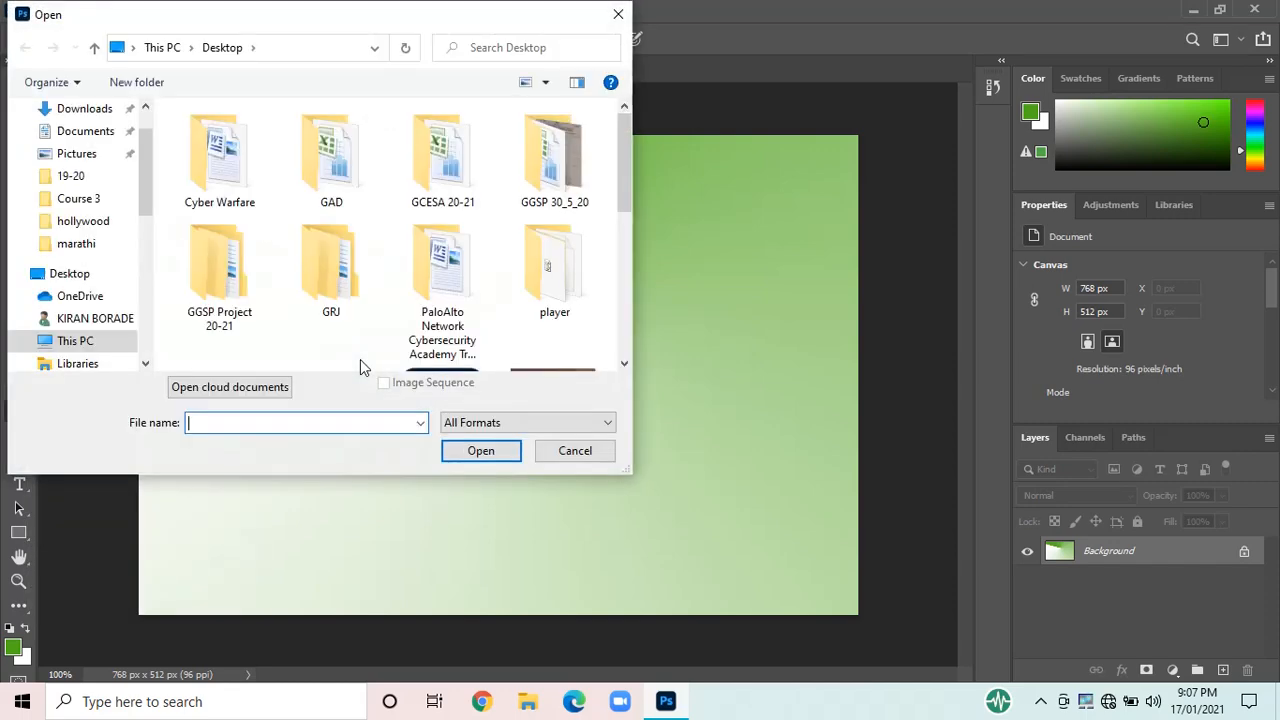
pyautogui.scroll(-5, 360, 365)
pyautogui.click(438, 178)
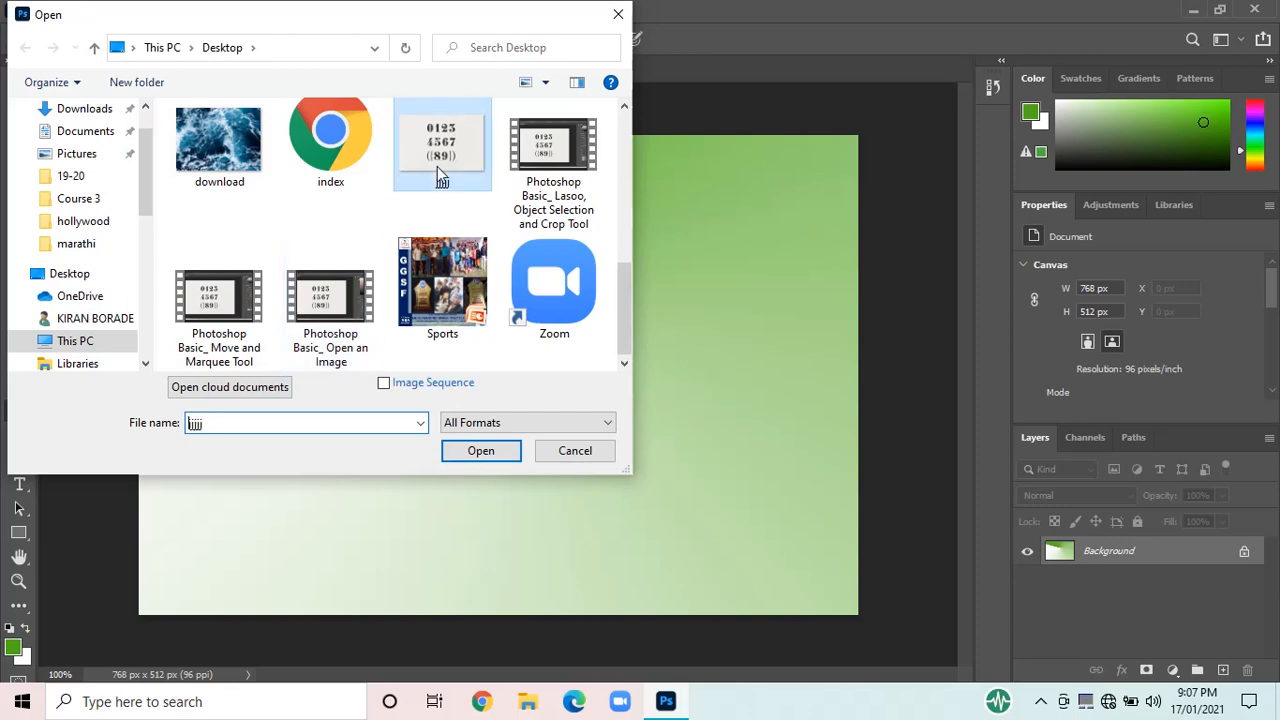
pyautogui.click(456, 451)
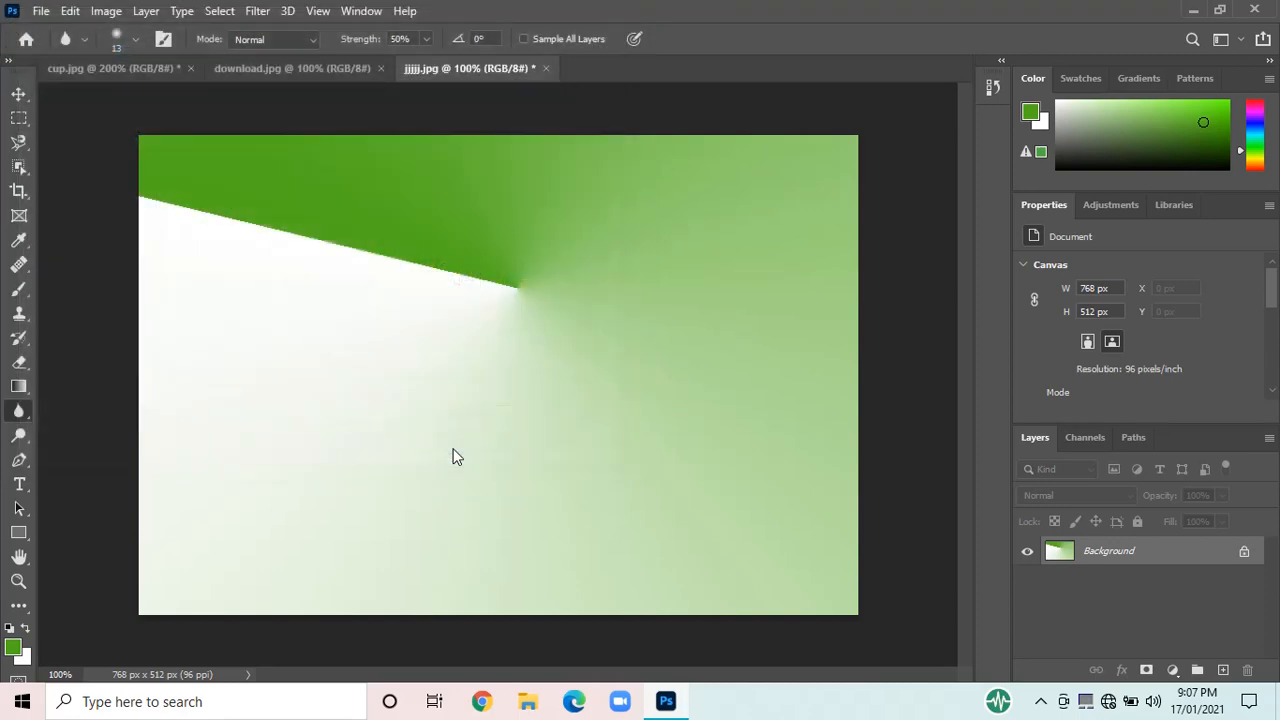
# - Undo the green and blue gradient fills on jjjjj.jpg back to the original numerals picture
pyautogui.click(151, 72)
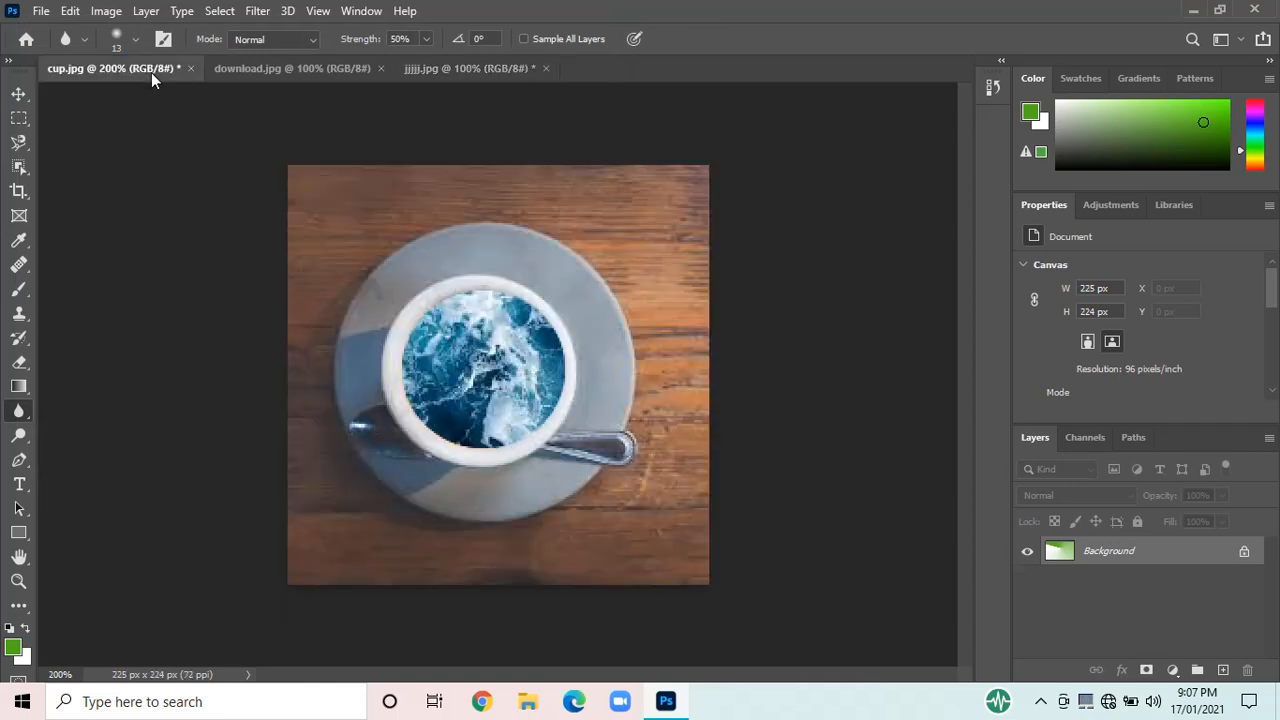
pyautogui.click(225, 68)
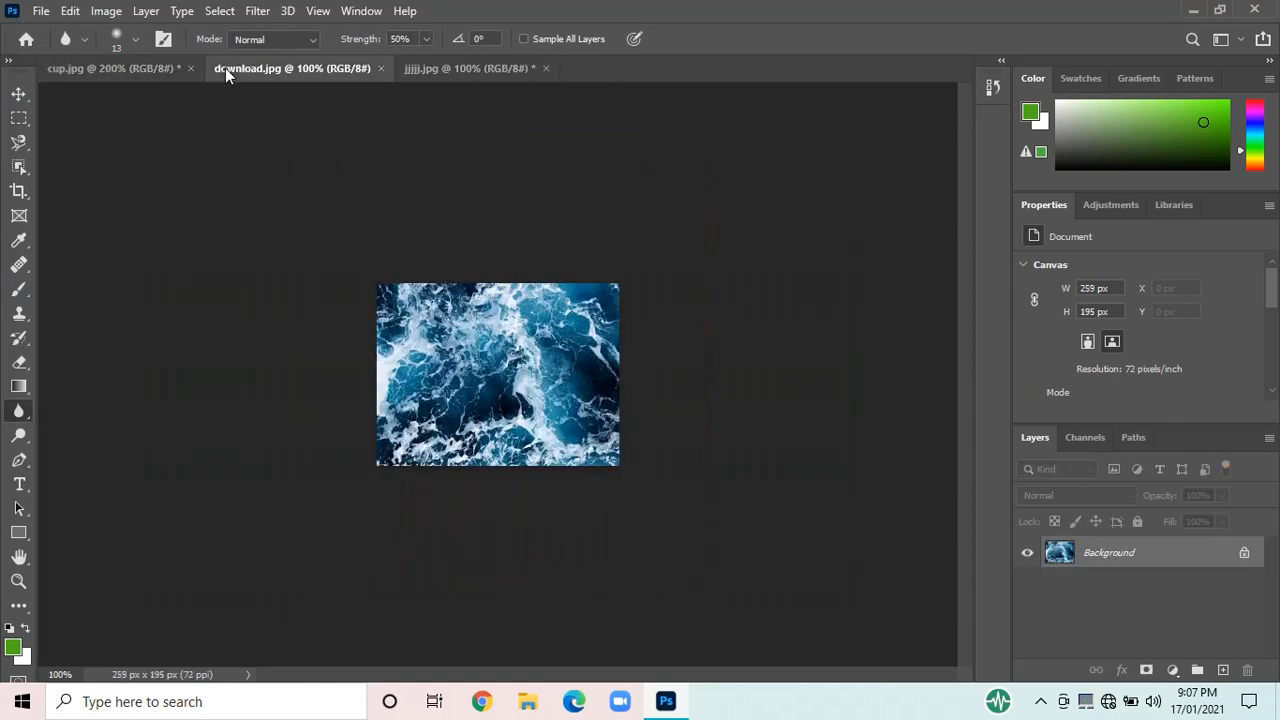
pyautogui.click(435, 78)
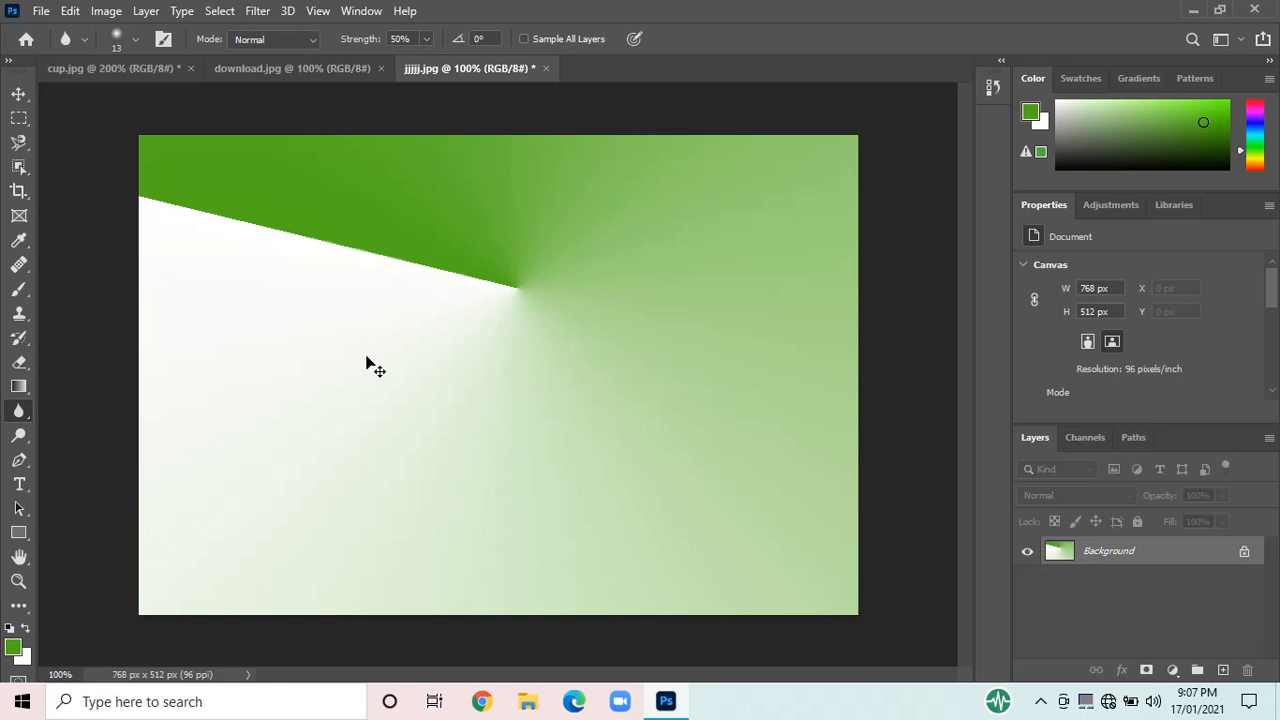
pyautogui.hotkey('ctrl', 'z')
pyautogui.hotkey('ctrl', 'z')
pyautogui.hotkey('ctrl', 'z')
pyautogui.hotkey('ctrl', 'z')
pyautogui.hotkey('ctrl', 'z')
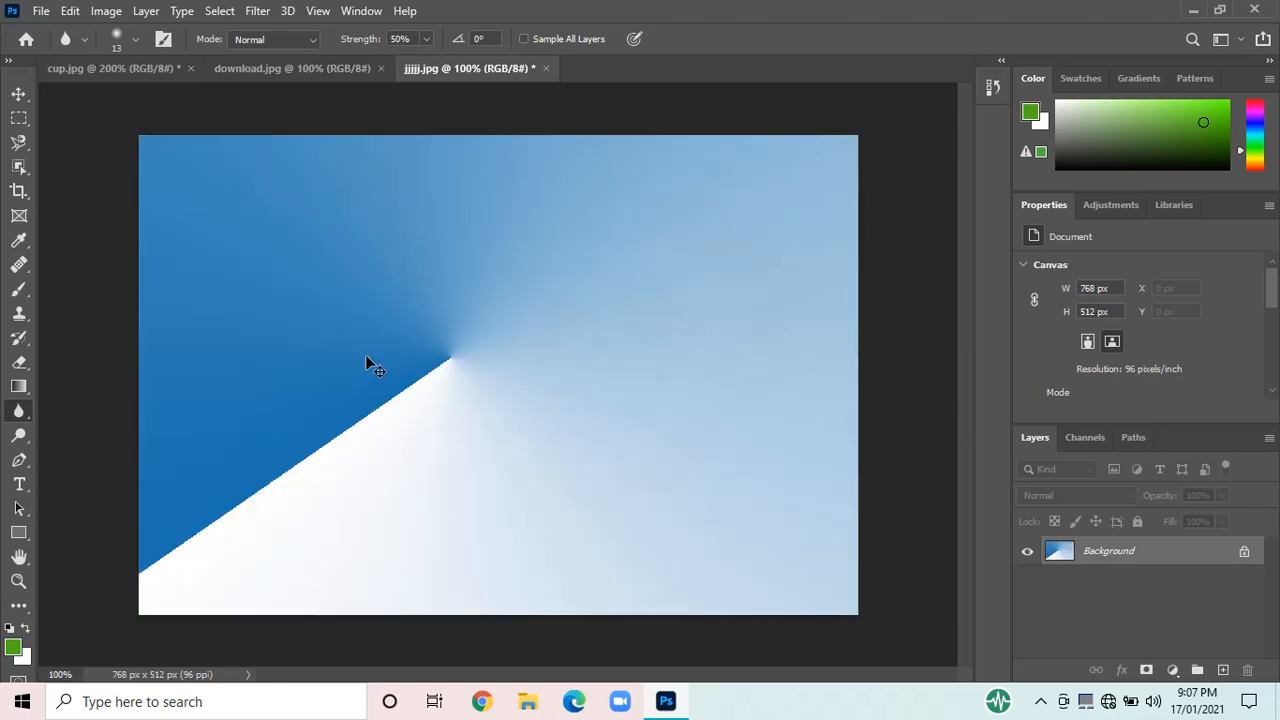
pyautogui.hotkey('ctrl', 'z')
pyautogui.hotkey('ctrl', 'z')
pyautogui.hotkey('ctrl', 'z')
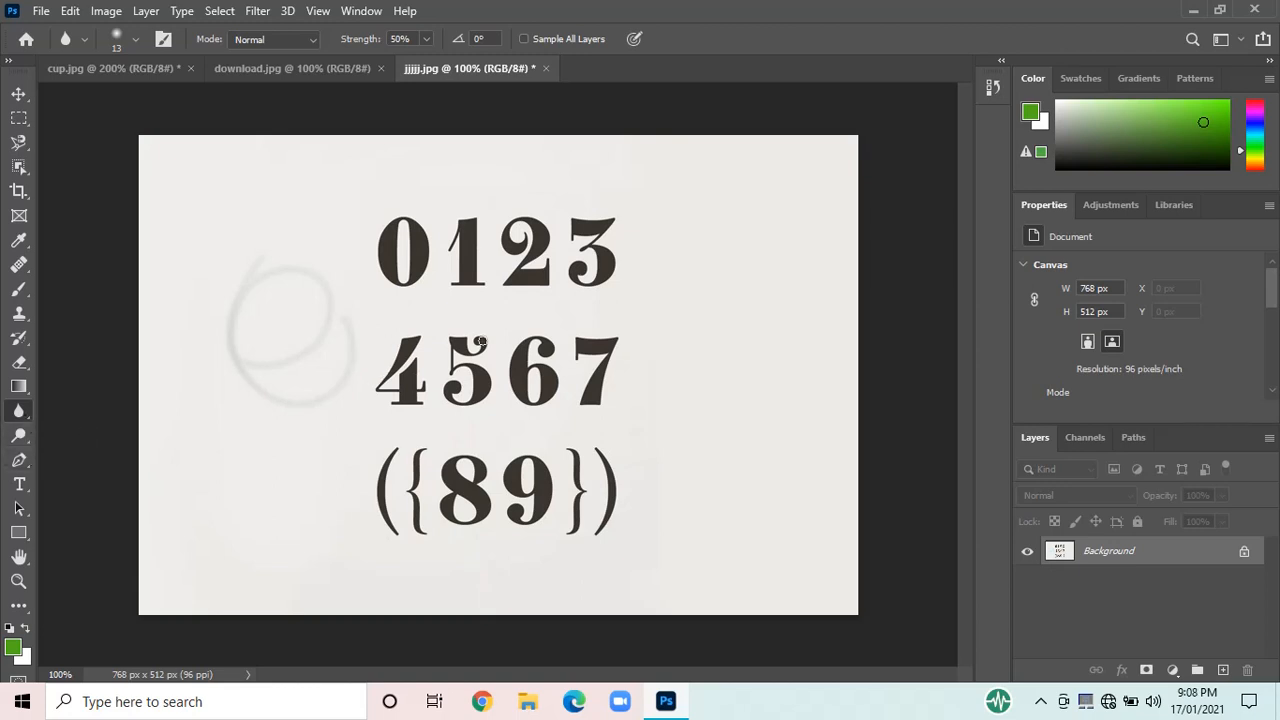
# - Enlarge the blur brush to 300 px and blur all three rows of numerals
pyautogui.press(']')
pyautogui.press(']')
pyautogui.press(']')
pyautogui.press(']')
pyautogui.press(']')
pyautogui.press(']')
pyautogui.press(']')
pyautogui.press(']')
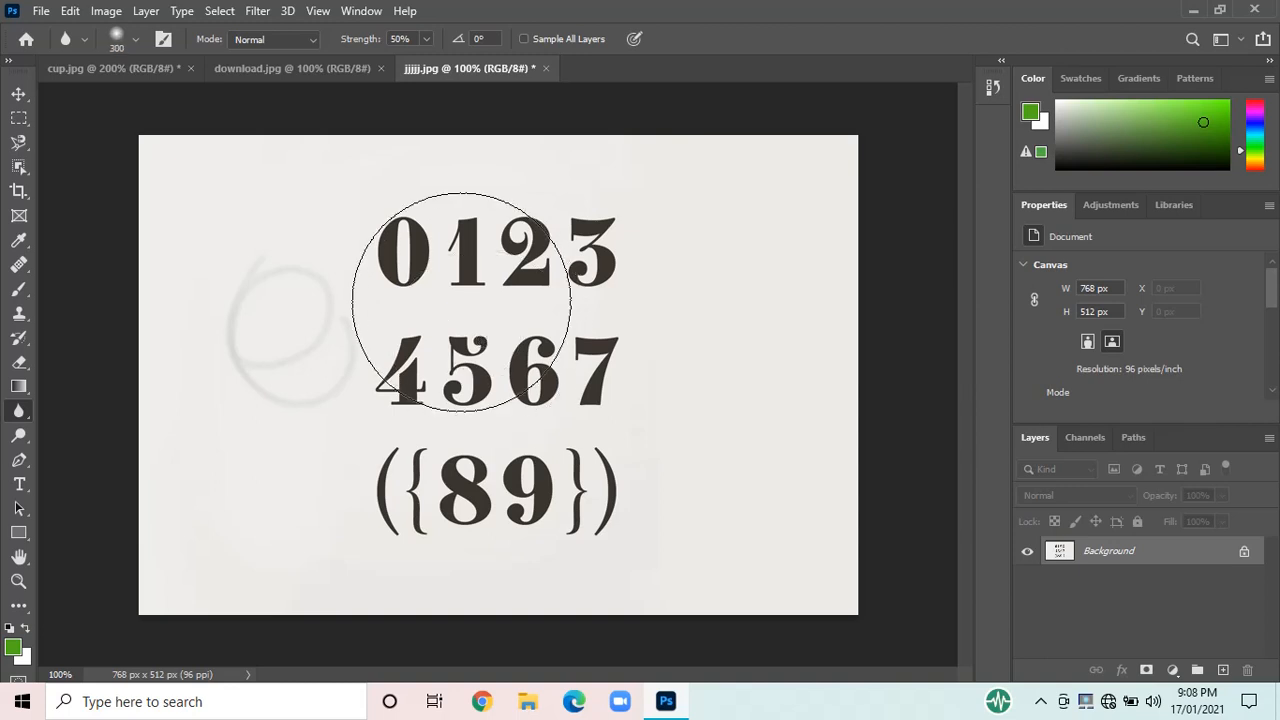
pyautogui.moveTo(401, 294)
pyautogui.mouseDown()
pyautogui.moveTo(579, 190)
pyautogui.moveTo(465, 357)
pyautogui.moveTo(441, 437)
pyautogui.moveTo(561, 277)
pyautogui.moveTo(478, 451)
pyautogui.moveTo(545, 243)
pyautogui.moveTo(526, 498)
pyautogui.moveTo(641, 290)
pyautogui.moveTo(409, 471)
pyautogui.moveTo(555, 449)
pyautogui.moveTo(489, 468)
pyautogui.moveTo(503, 471)
pyautogui.moveTo(433, 544)
pyautogui.moveTo(403, 489)
pyautogui.moveTo(597, 554)
pyautogui.moveTo(518, 582)
pyautogui.moveTo(472, 225)
pyautogui.moveTo(562, 265)
pyautogui.moveTo(473, 519)
pyautogui.moveTo(555, 499)
pyautogui.mouseUp()
pyautogui.hotkey('ctrl', 'z')
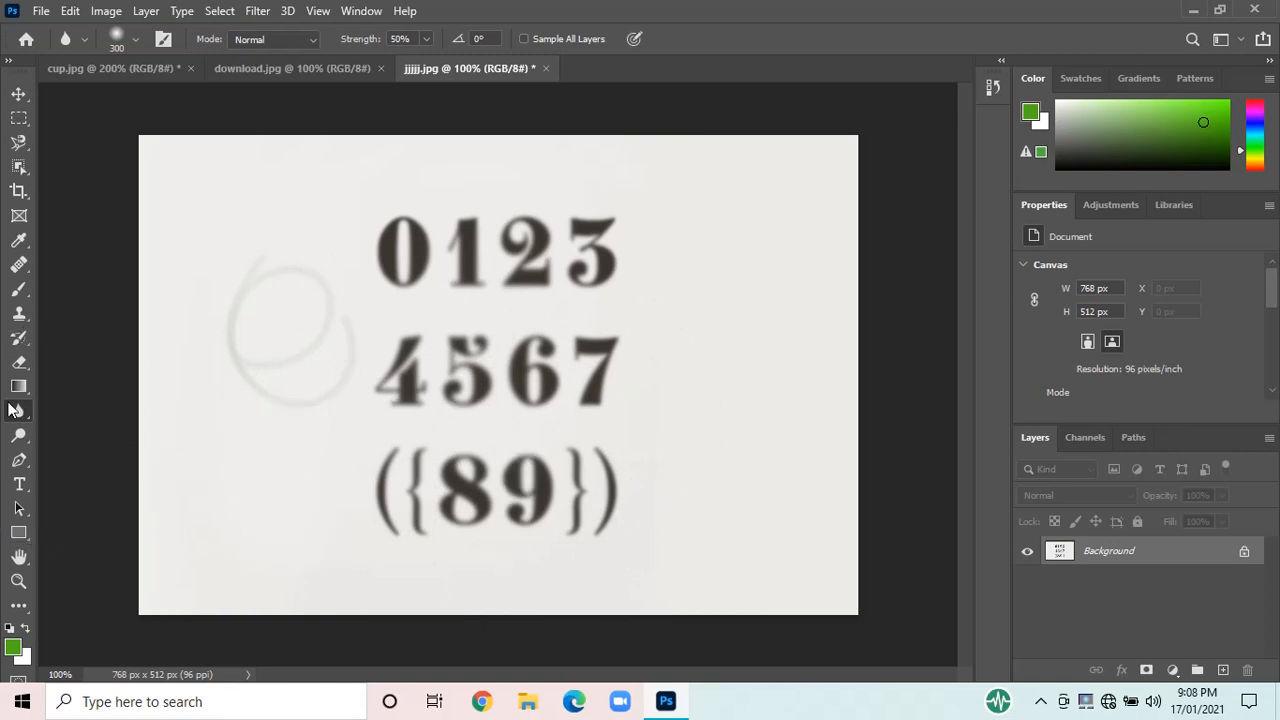
# - Dodge the midtones at 50% exposure across the middle of the numerals and over the ocean photo in download.jpg
pyautogui.click(18, 437)
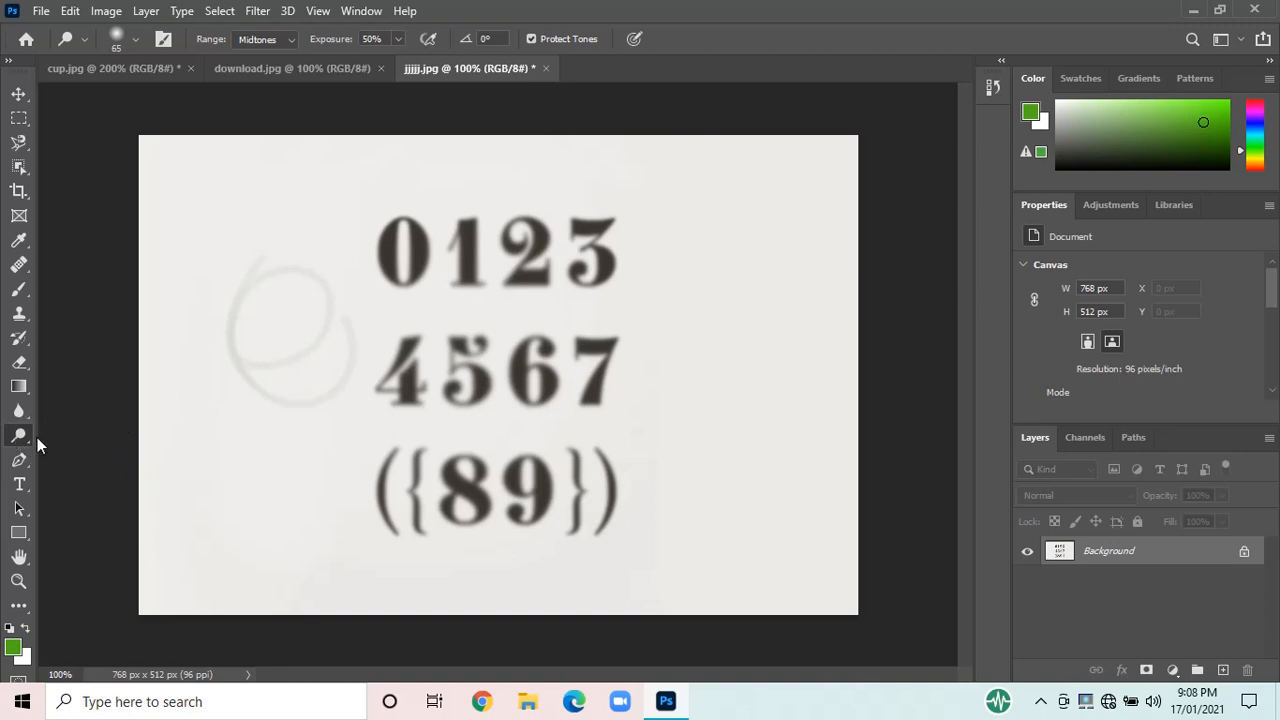
pyautogui.moveTo(410, 380)
pyautogui.mouseDown()
pyautogui.moveTo(387, 407)
pyautogui.moveTo(435, 379)
pyautogui.moveTo(387, 385)
pyautogui.moveTo(545, 409)
pyautogui.moveTo(425, 376)
pyautogui.moveTo(542, 352)
pyautogui.moveTo(531, 455)
pyautogui.mouseUp()
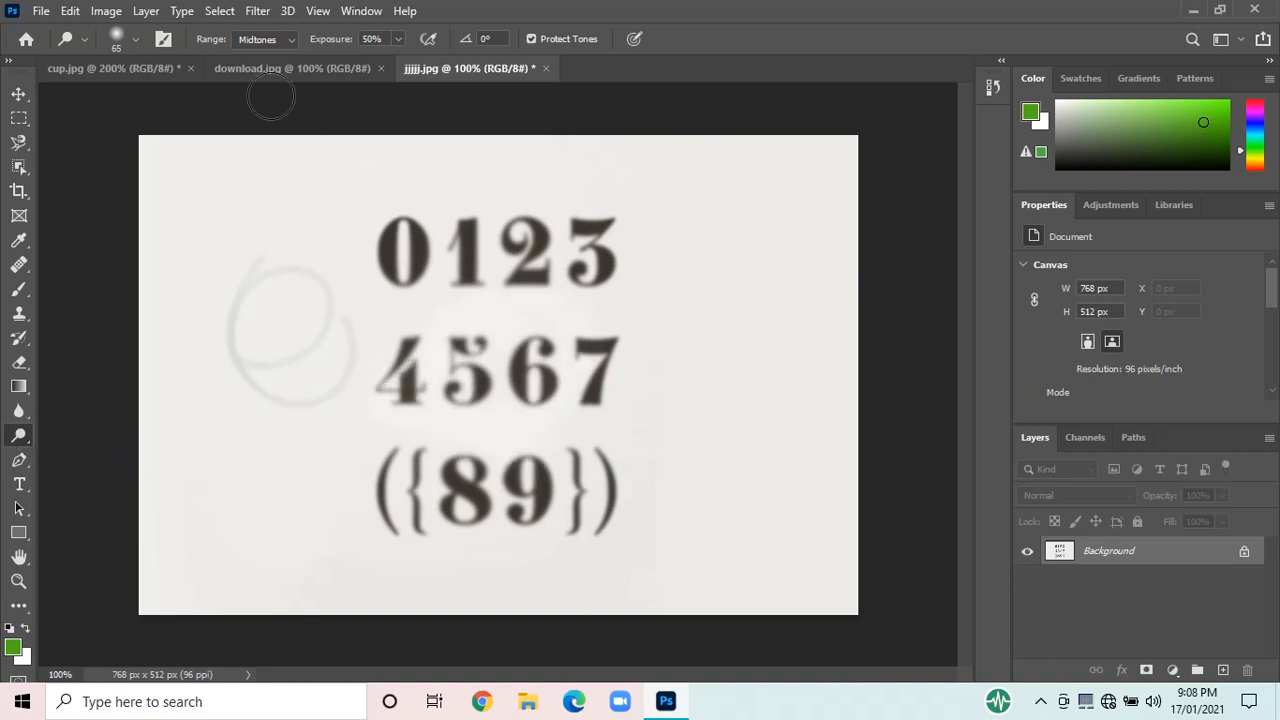
pyautogui.click(283, 70)
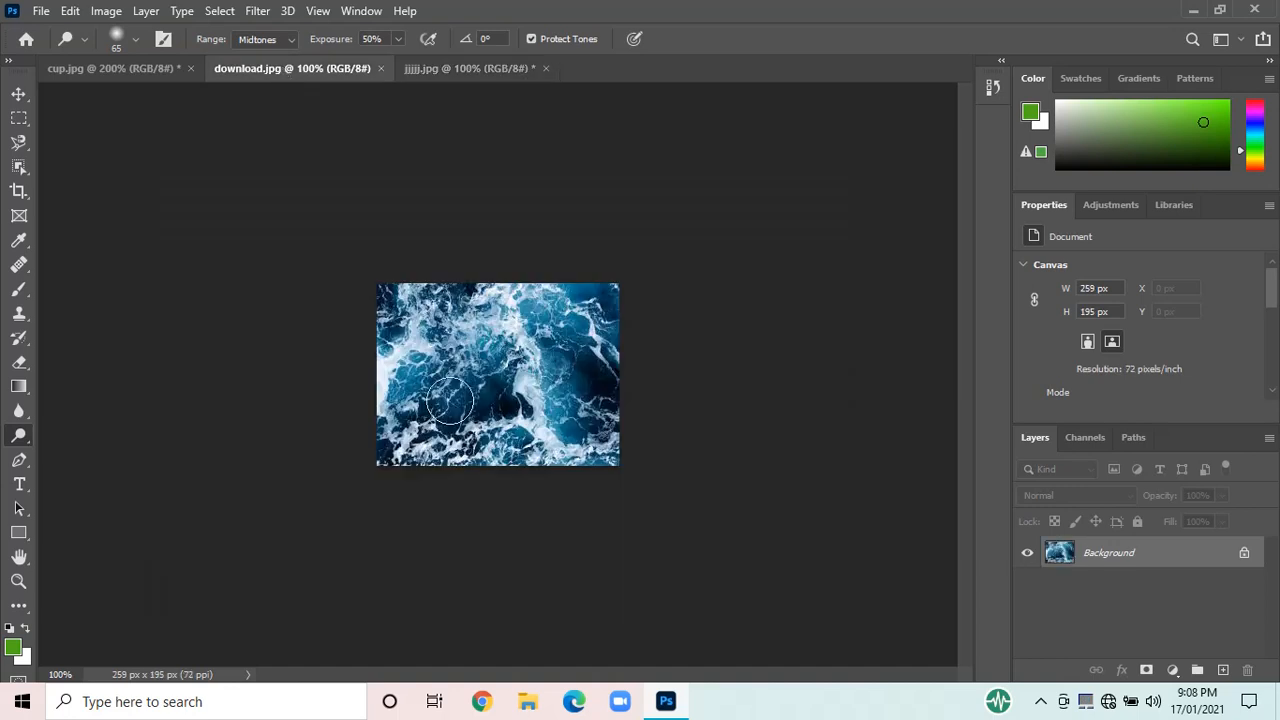
pyautogui.moveTo(450, 401)
pyautogui.mouseDown()
pyautogui.moveTo(512, 320)
pyautogui.moveTo(430, 352)
pyautogui.moveTo(472, 372)
pyautogui.moveTo(504, 344)
pyautogui.moveTo(372, 360)
pyautogui.moveTo(461, 284)
pyautogui.moveTo(384, 396)
pyautogui.moveTo(430, 416)
pyautogui.moveTo(560, 366)
pyautogui.moveTo(548, 430)
pyautogui.moveTo(508, 419)
pyautogui.moveTo(558, 434)
pyautogui.moveTo(587, 283)
pyautogui.moveTo(617, 274)
pyautogui.moveTo(580, 440)
pyautogui.mouseUp()
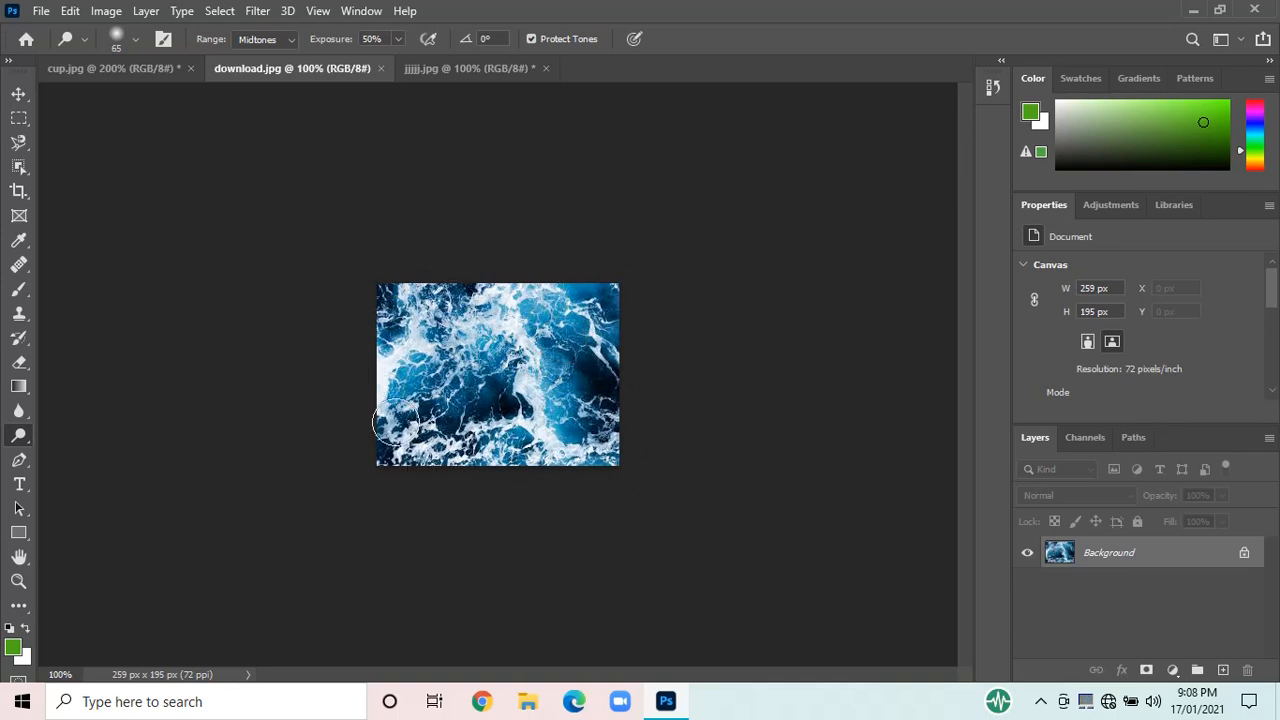
# - Try the Dodge tool on the coffee cup in cup.jpg and return to the numerals image
pyautogui.click(120, 78)
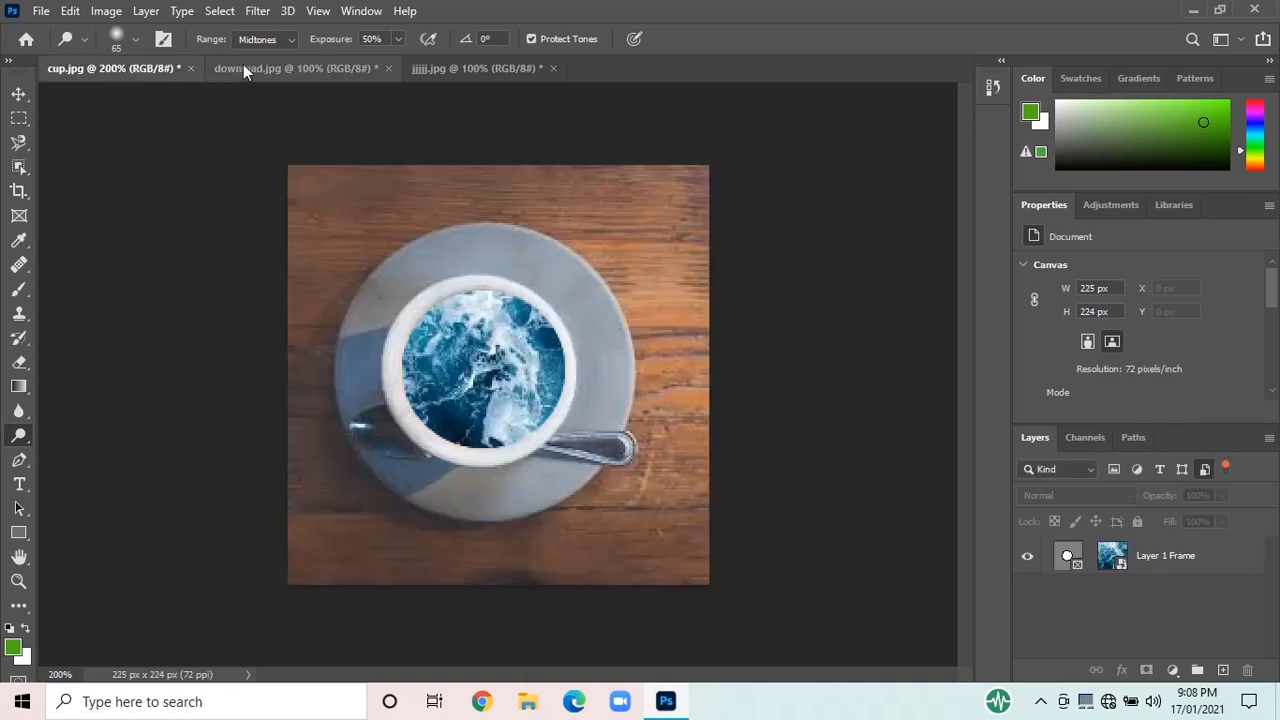
pyautogui.click(442, 343)
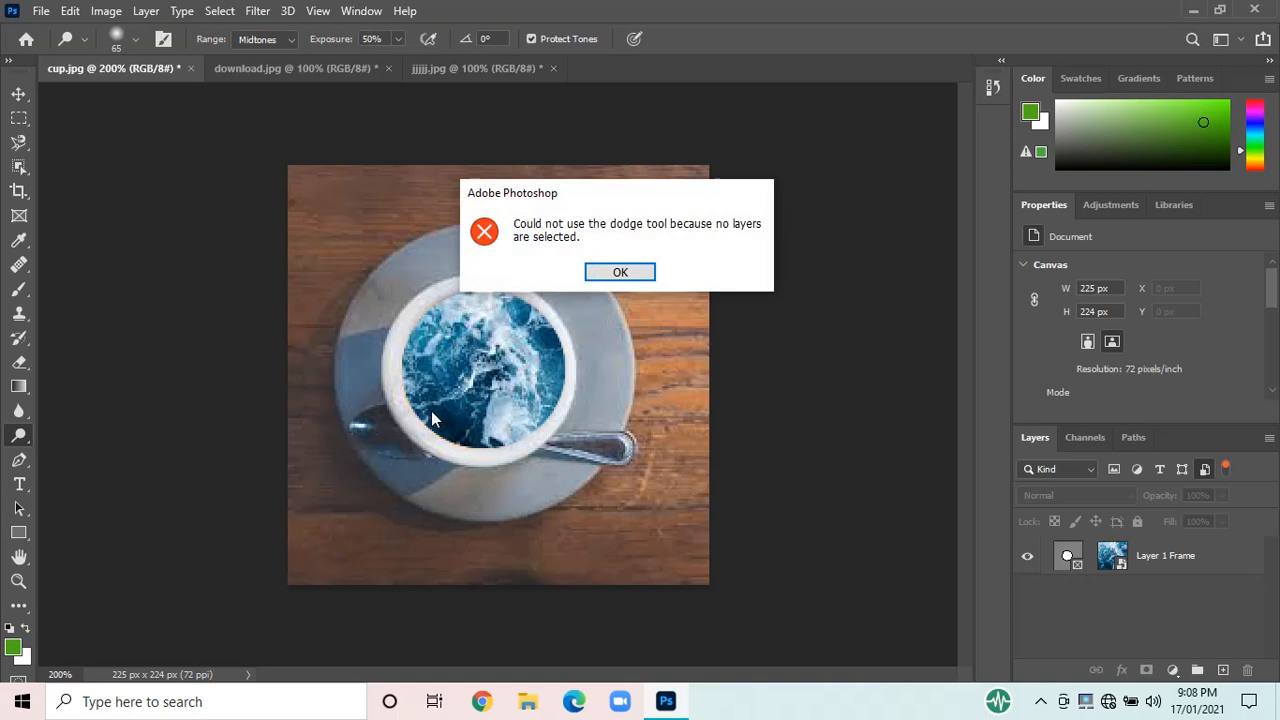
pyautogui.click(602, 272)
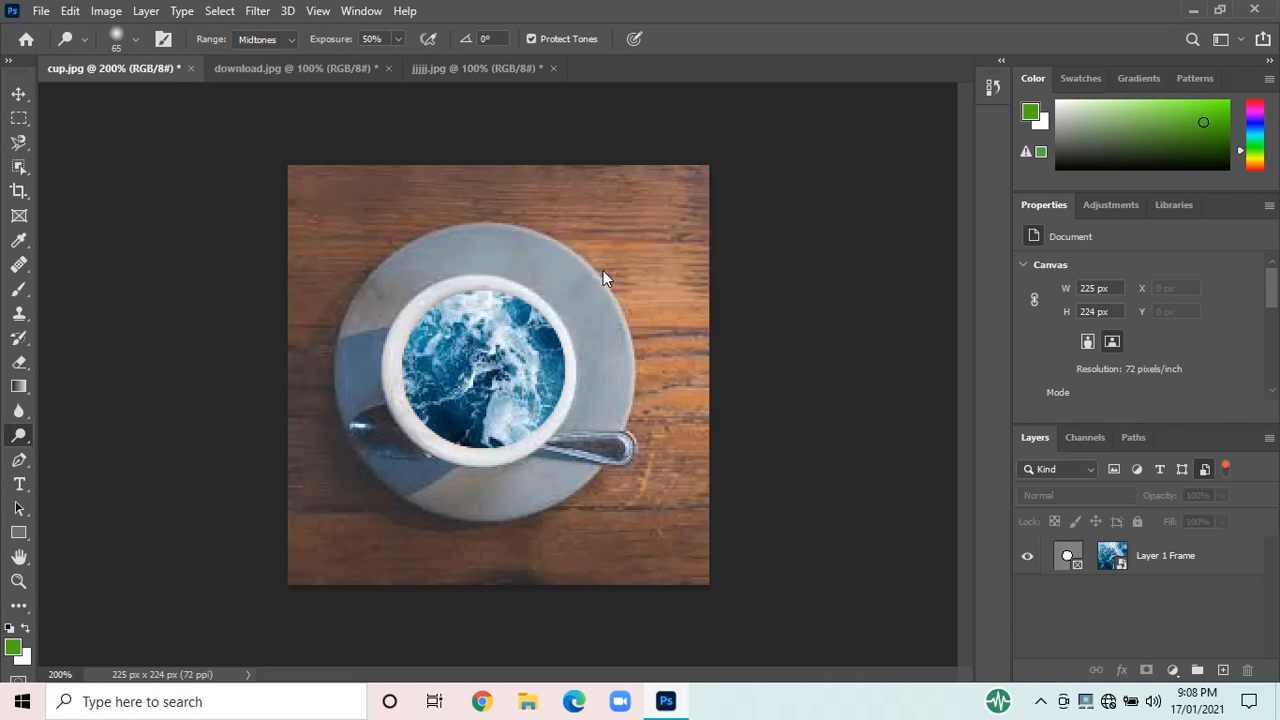
pyautogui.click(432, 67)
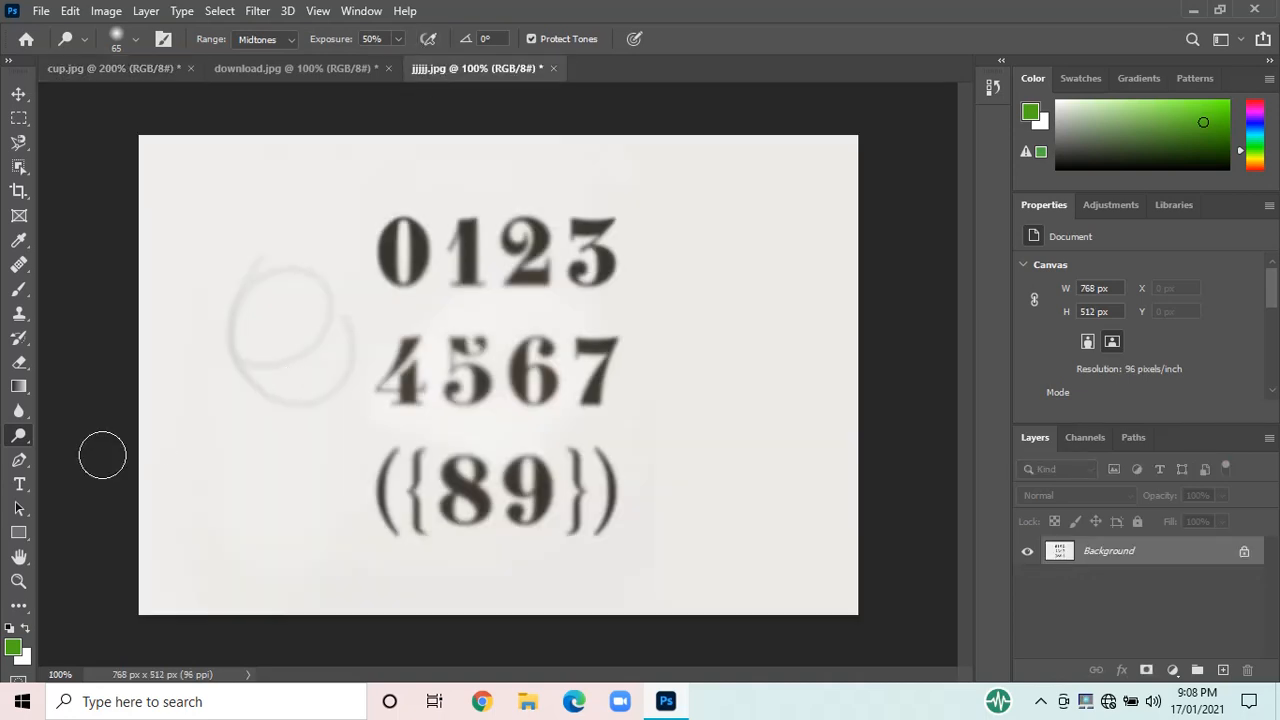
# - Draw a winding curved path across the numerals with the Pen tool and reshape the segment through the middle
pyautogui.click(21, 467)
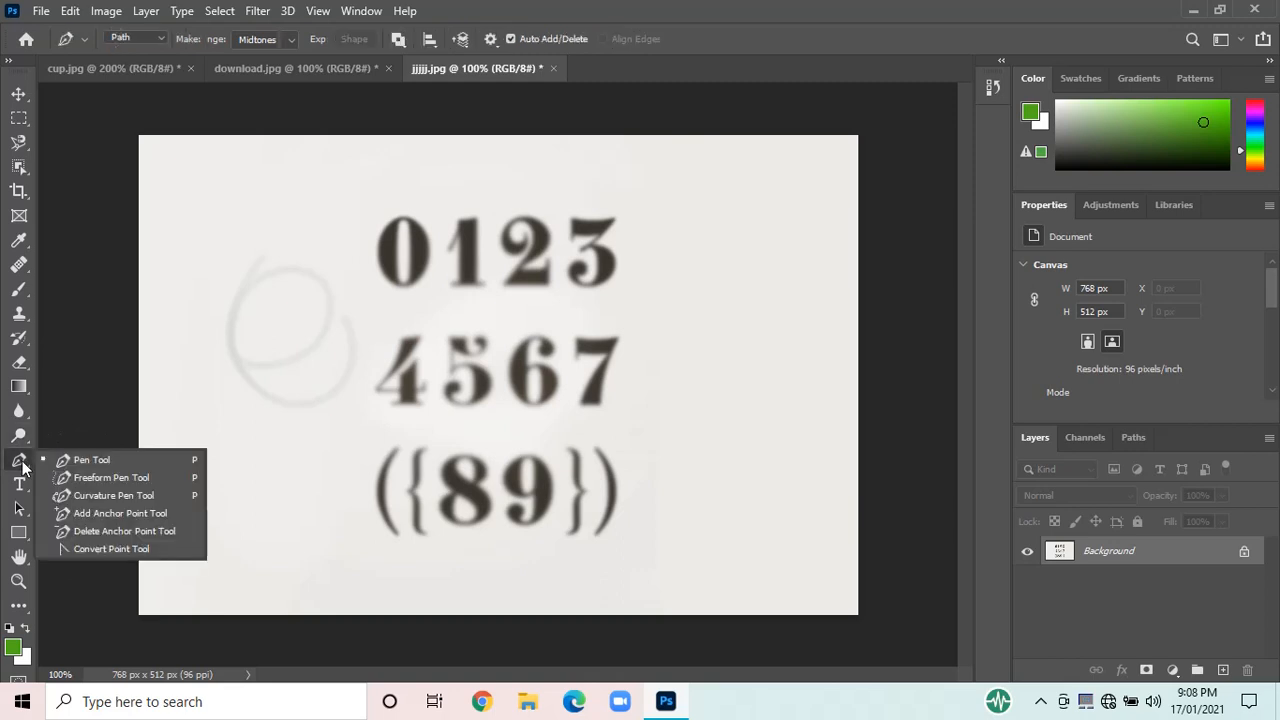
pyautogui.click(190, 462)
pyautogui.moveTo(246, 474); pyautogui.dragTo(320, 570)
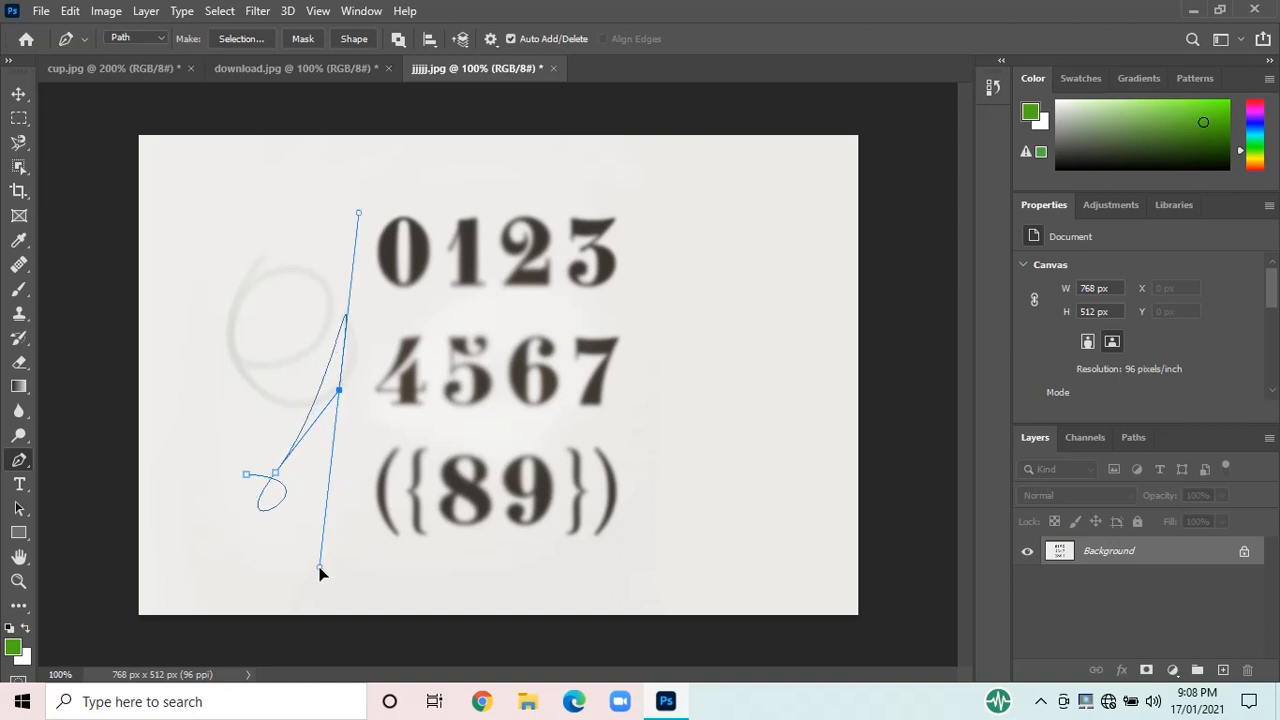
pyautogui.moveTo(340, 519); pyautogui.dragTo(437, 409)
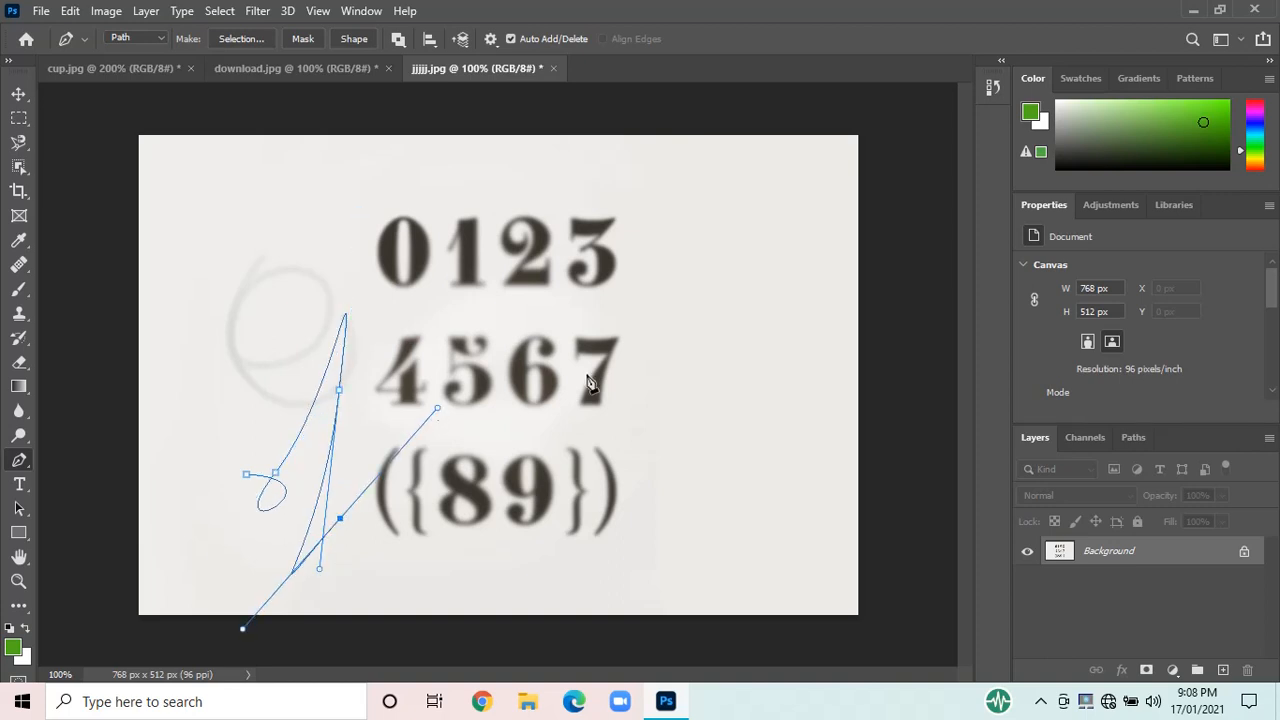
pyautogui.moveTo(628, 371); pyautogui.dragTo(725, 308)
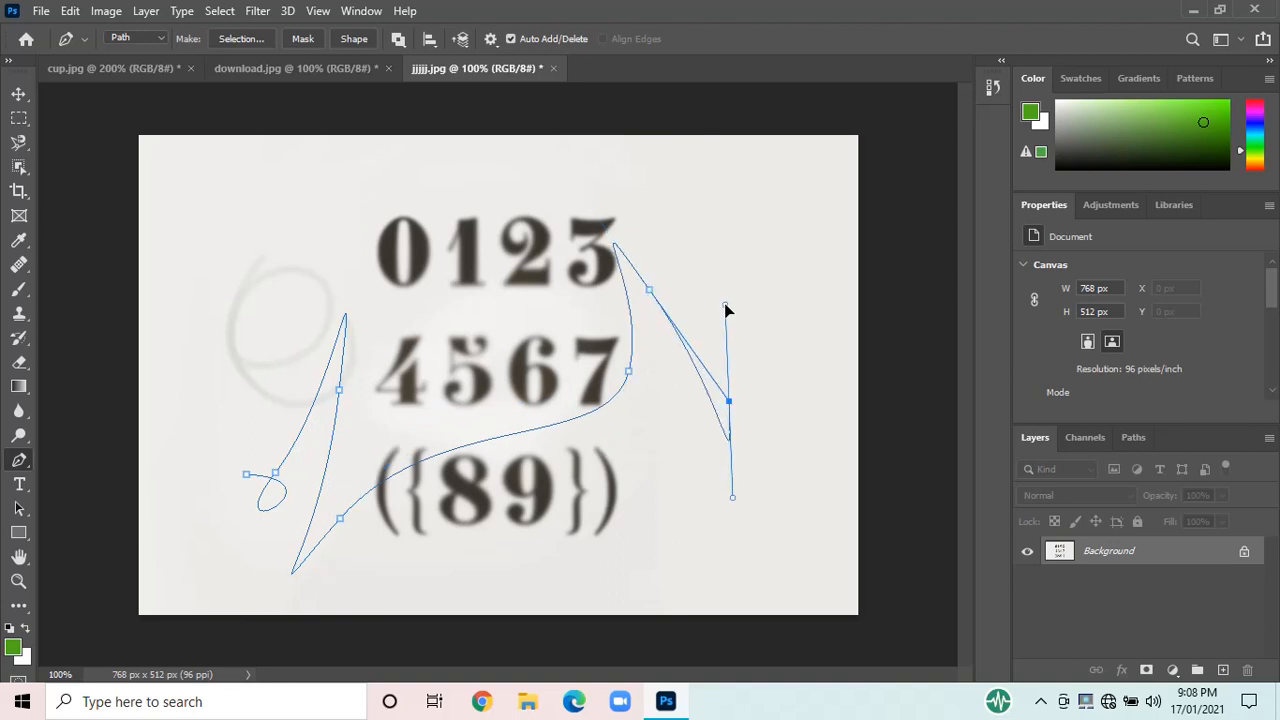
pyautogui.click(553, 426)
pyautogui.click(555, 427)
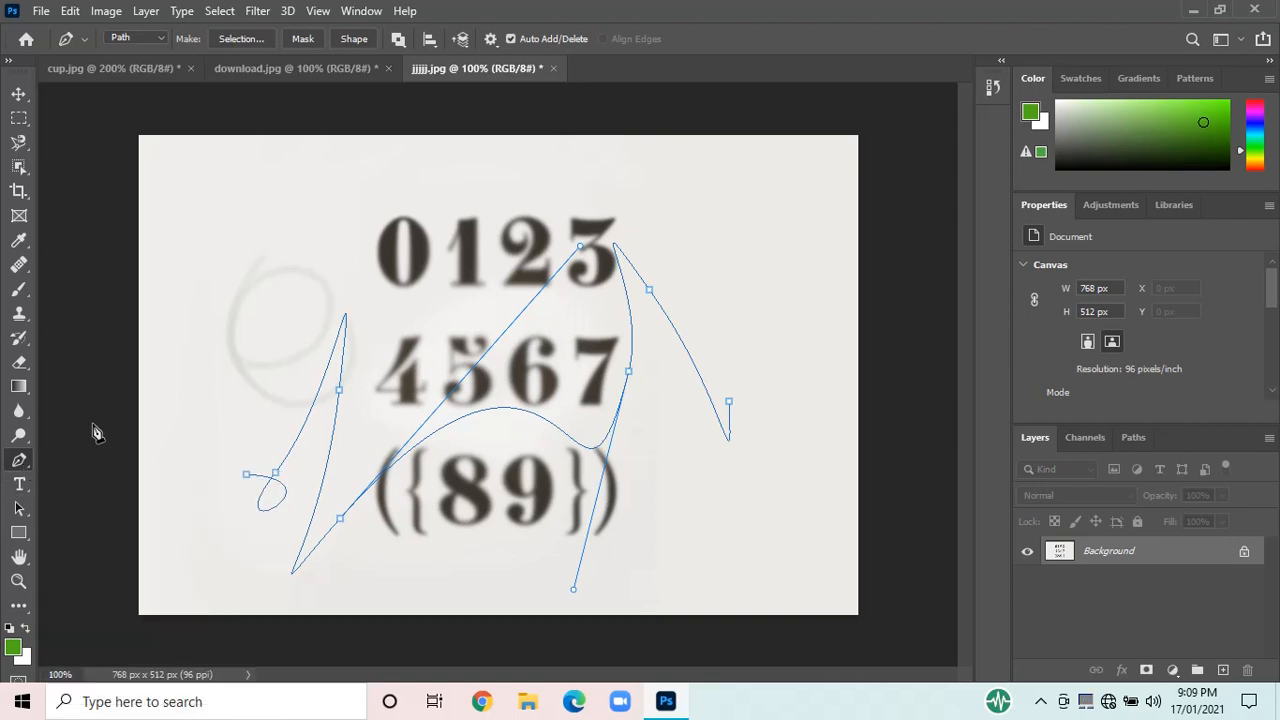
# - Draw looping freehand paths with the Freeform Pen tool around the faint circles and the upper-left area, and dismiss the paths
pyautogui.rightClick(24, 468)
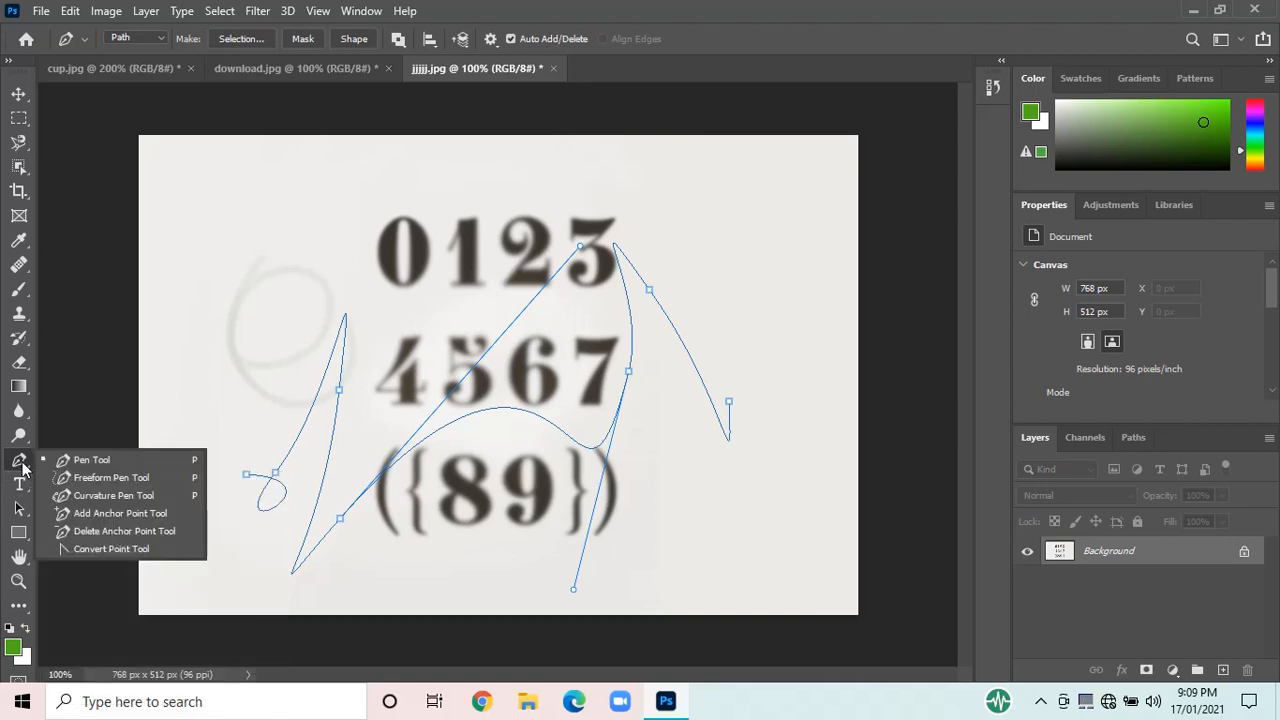
pyautogui.click(82, 480)
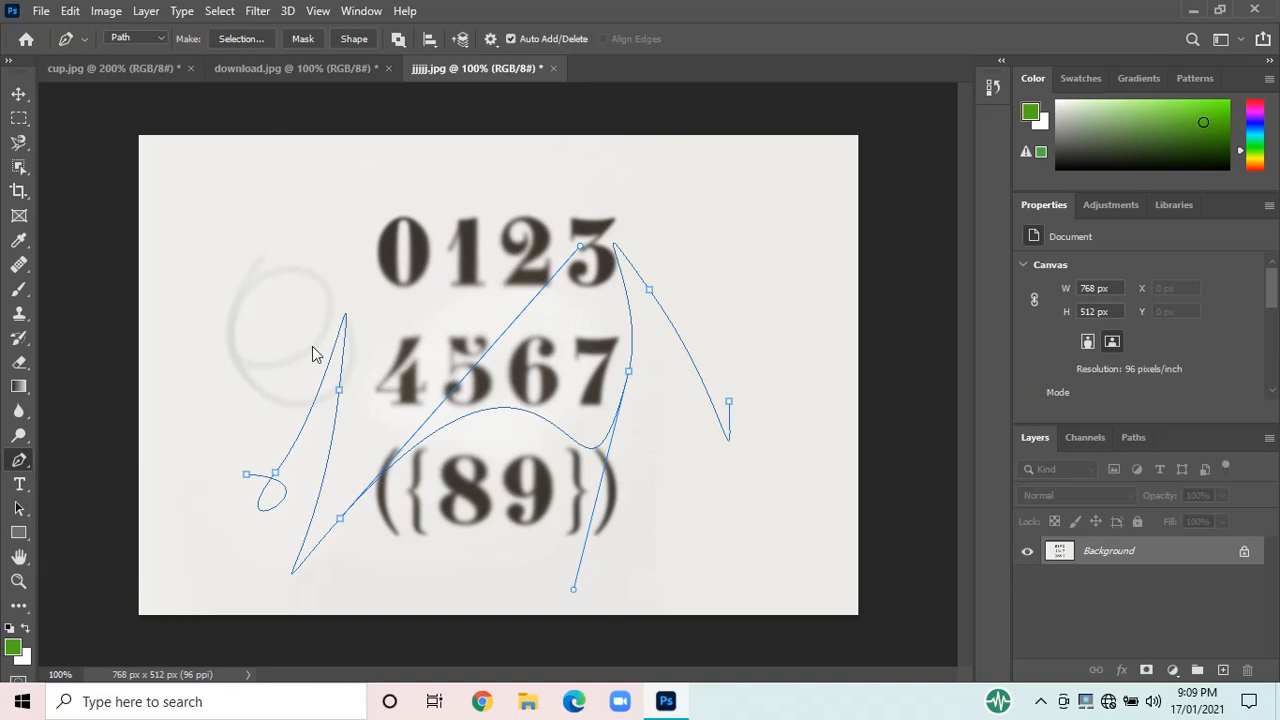
pyautogui.moveTo(352, 270)
pyautogui.mouseDown()
pyautogui.moveTo(271, 309)
pyautogui.moveTo(323, 400)
pyautogui.moveTo(292, 368)
pyautogui.mouseUp()
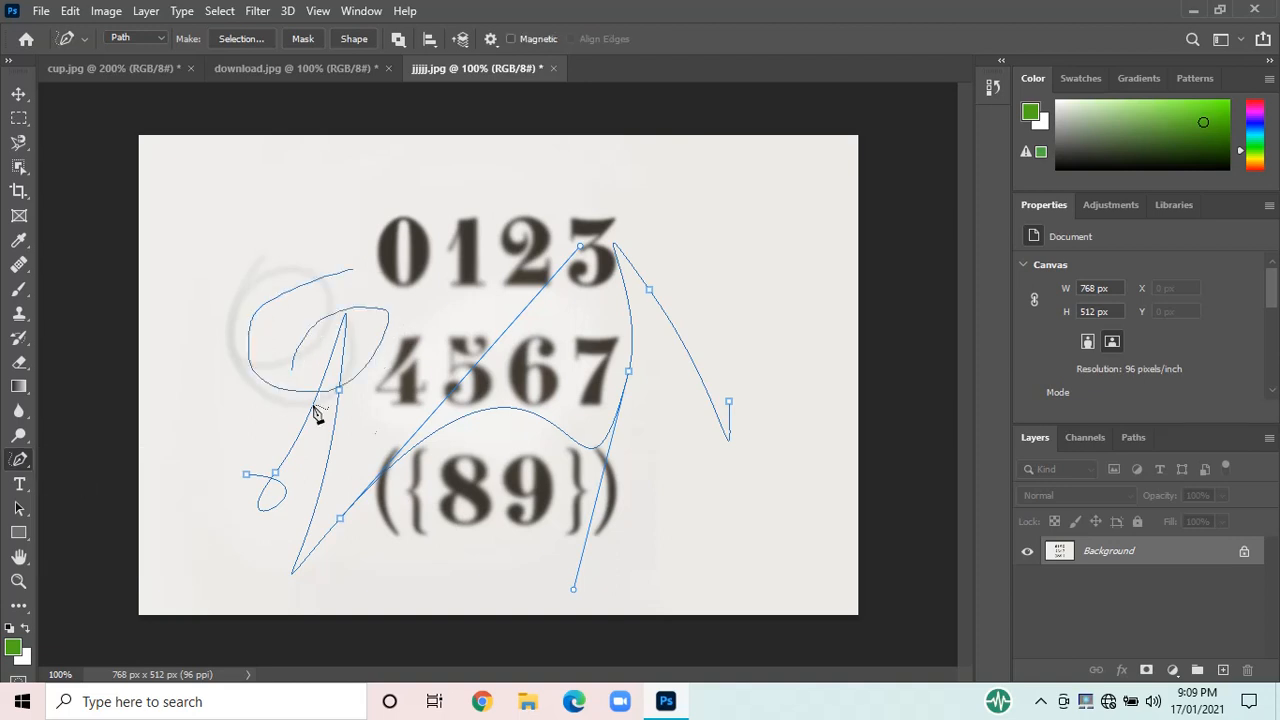
pyautogui.moveTo(316, 415)
pyautogui.mouseDown()
pyautogui.moveTo(456, 340)
pyautogui.moveTo(349, 341)
pyautogui.moveTo(453, 322)
pyautogui.moveTo(383, 270)
pyautogui.moveTo(335, 278)
pyautogui.mouseUp()
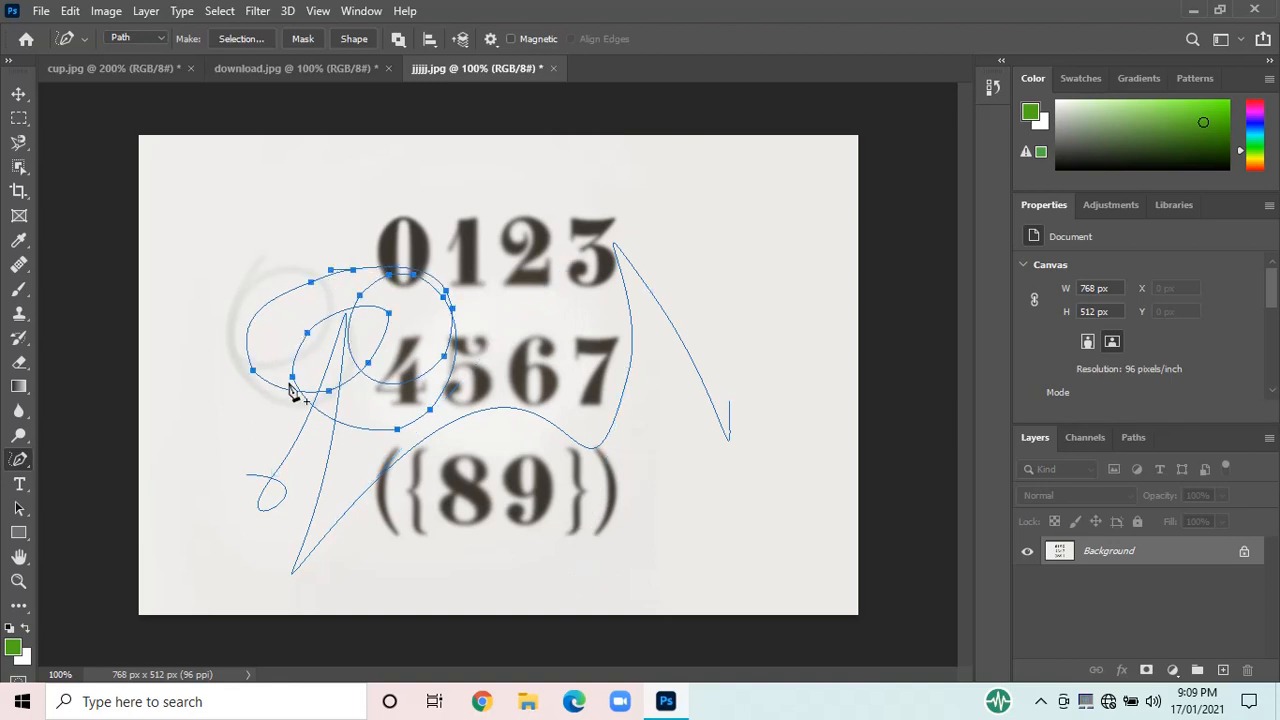
pyautogui.moveTo(237, 236)
pyautogui.mouseDown()
pyautogui.moveTo(220, 128)
pyautogui.moveTo(236, 274)
pyautogui.moveTo(255, 143)
pyautogui.moveTo(221, 245)
pyautogui.moveTo(243, 240)
pyautogui.moveTo(281, 193)
pyautogui.moveTo(287, 208)
pyautogui.moveTo(300, 199)
pyautogui.moveTo(327, 160)
pyautogui.moveTo(304, 113)
pyautogui.moveTo(365, 236)
pyautogui.moveTo(199, 322)
pyautogui.mouseUp()
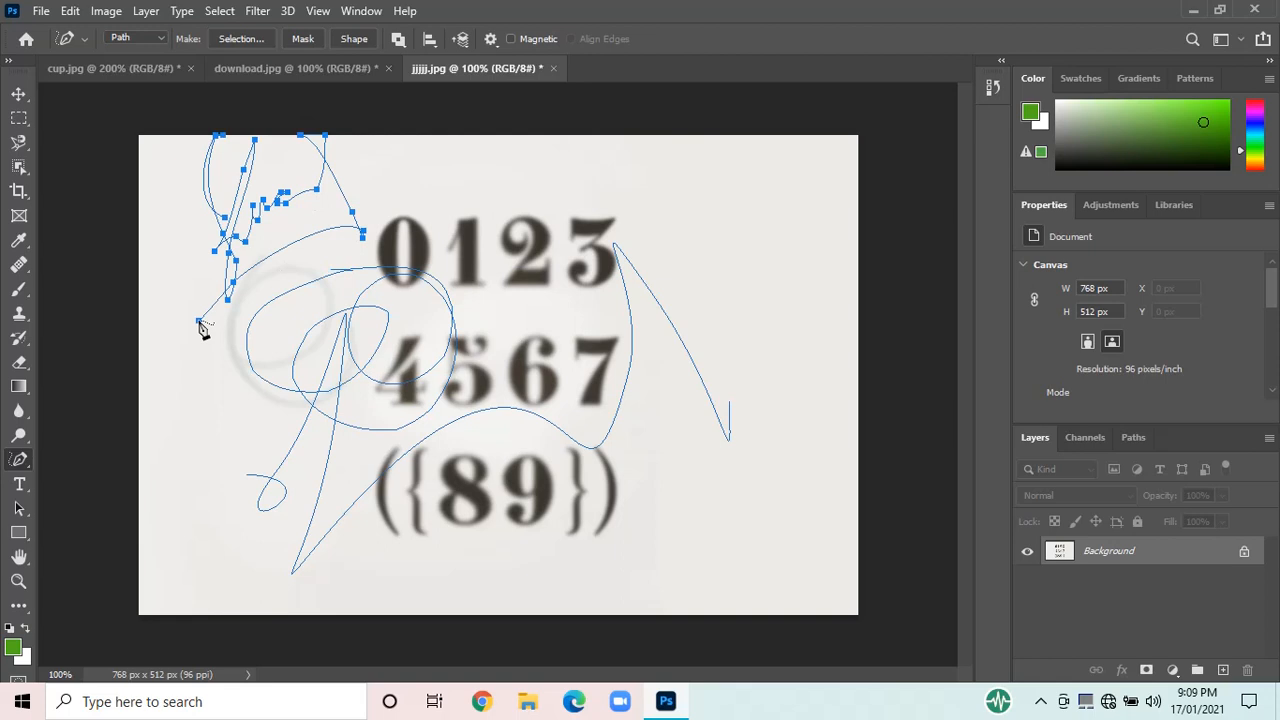
pyautogui.press('Escape')
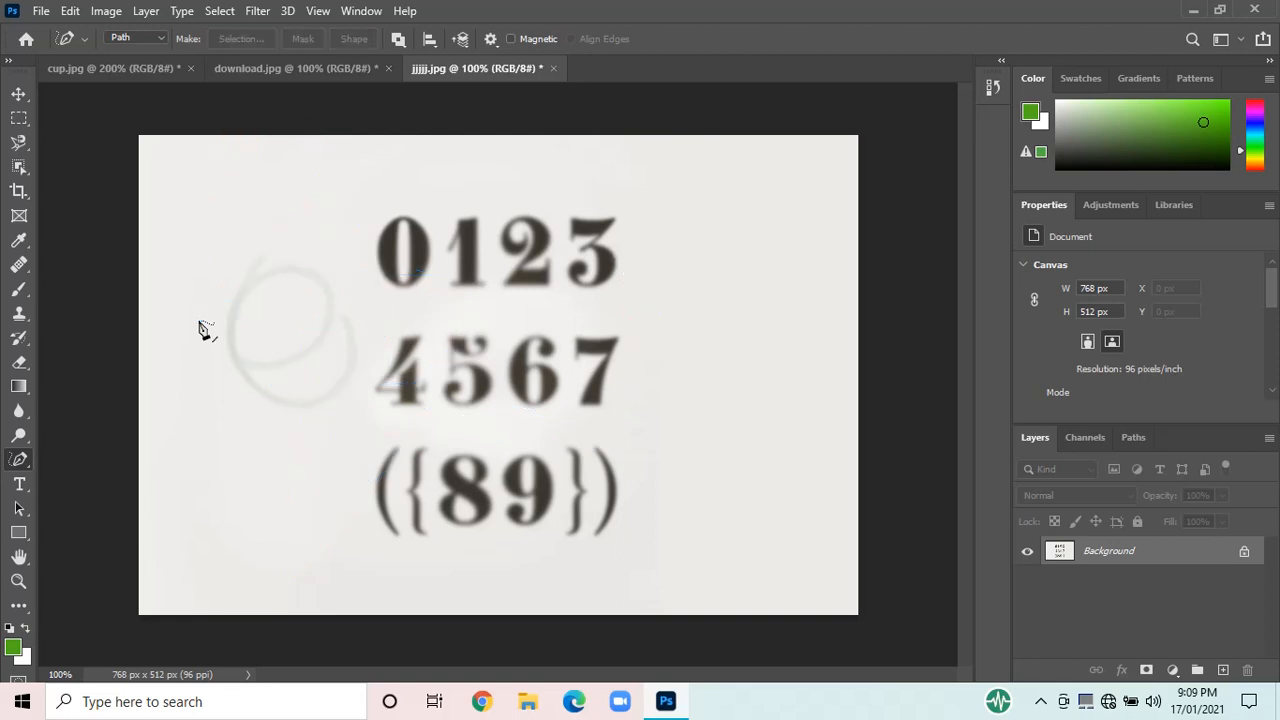
# - Add the text "jvjvhvhvhv" beside the numeral 0 with the Type tool and review the font, style and size choices
pyautogui.click(20, 485)
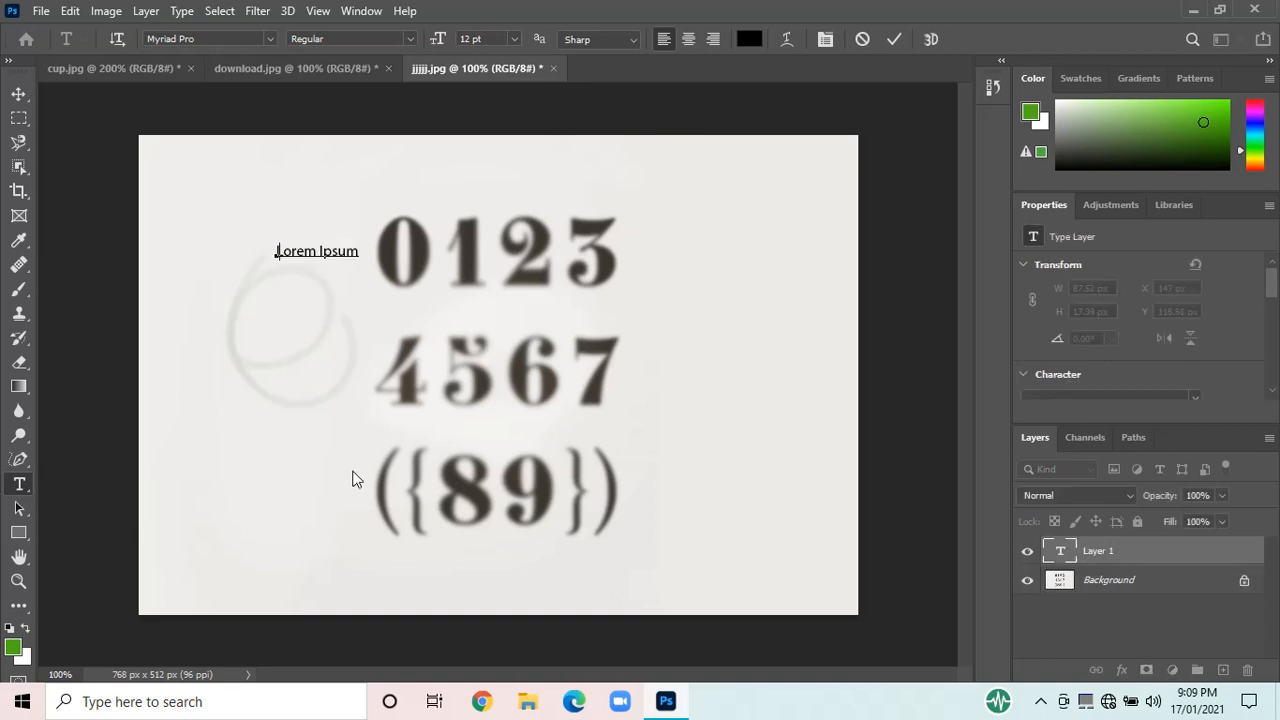
pyautogui.write('jvjvhvhvhv')
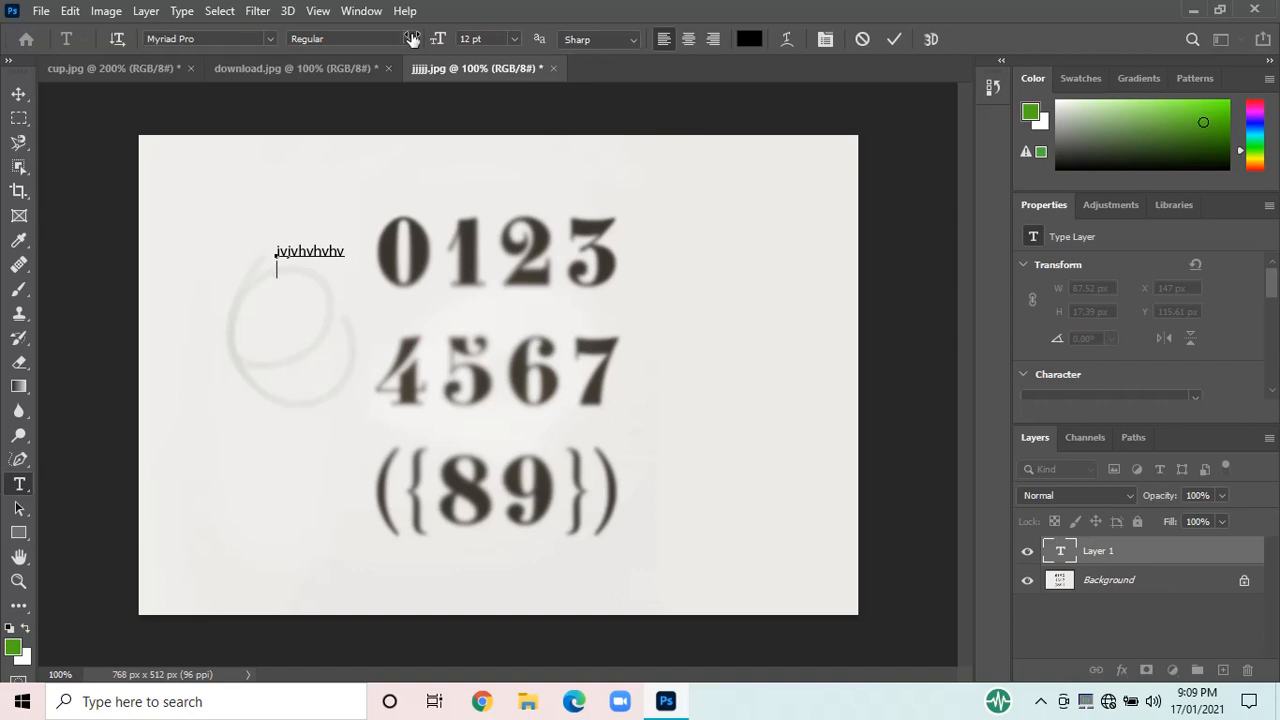
pyautogui.click(270, 39)
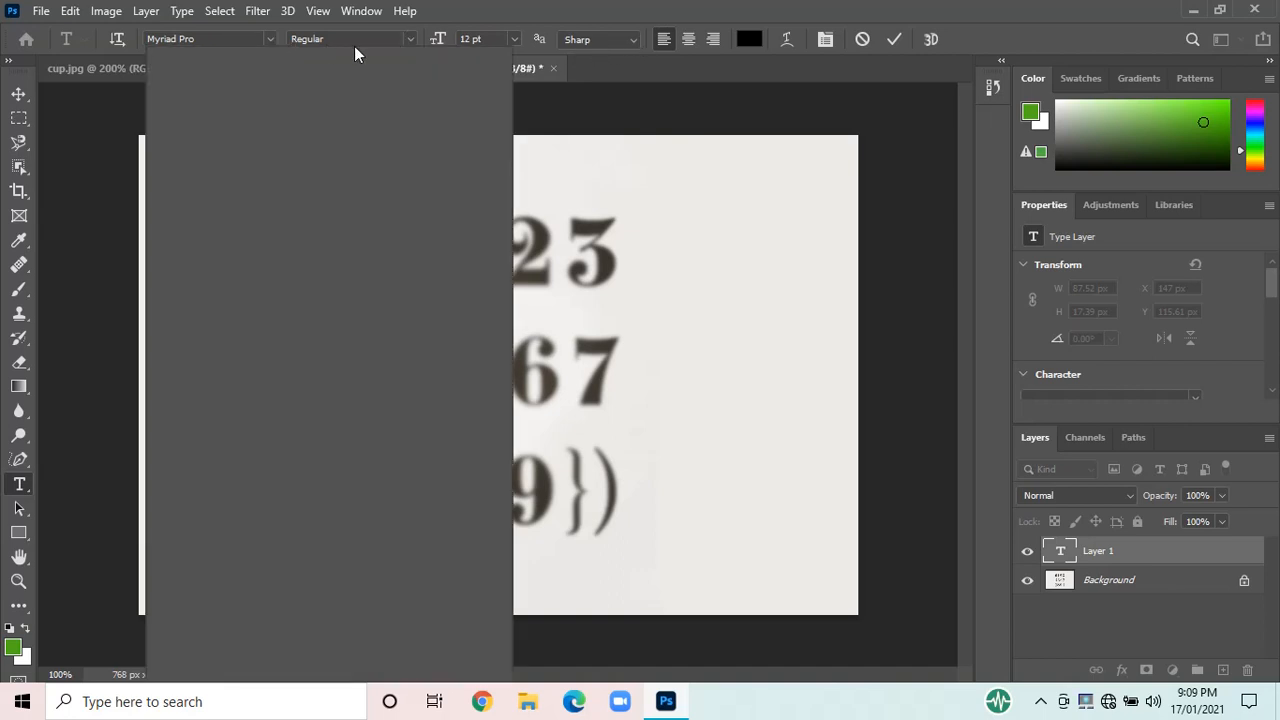
pyautogui.click(409, 39)
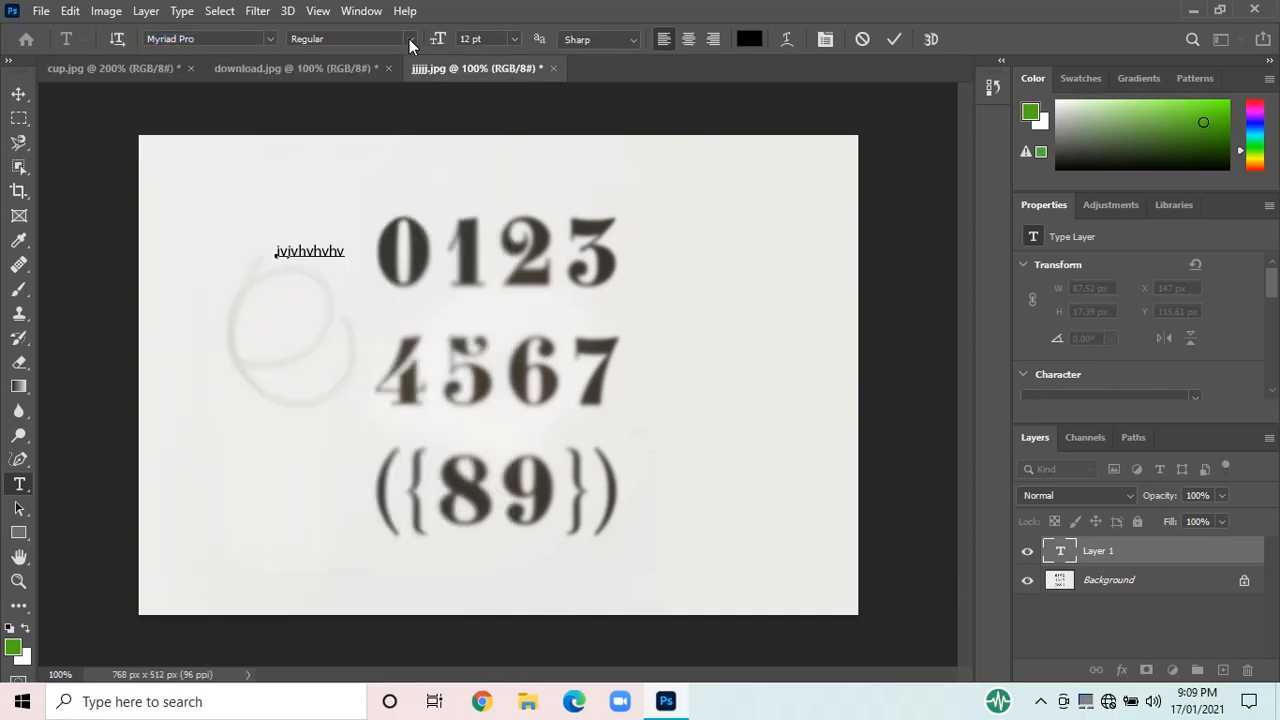
pyautogui.click(409, 39)
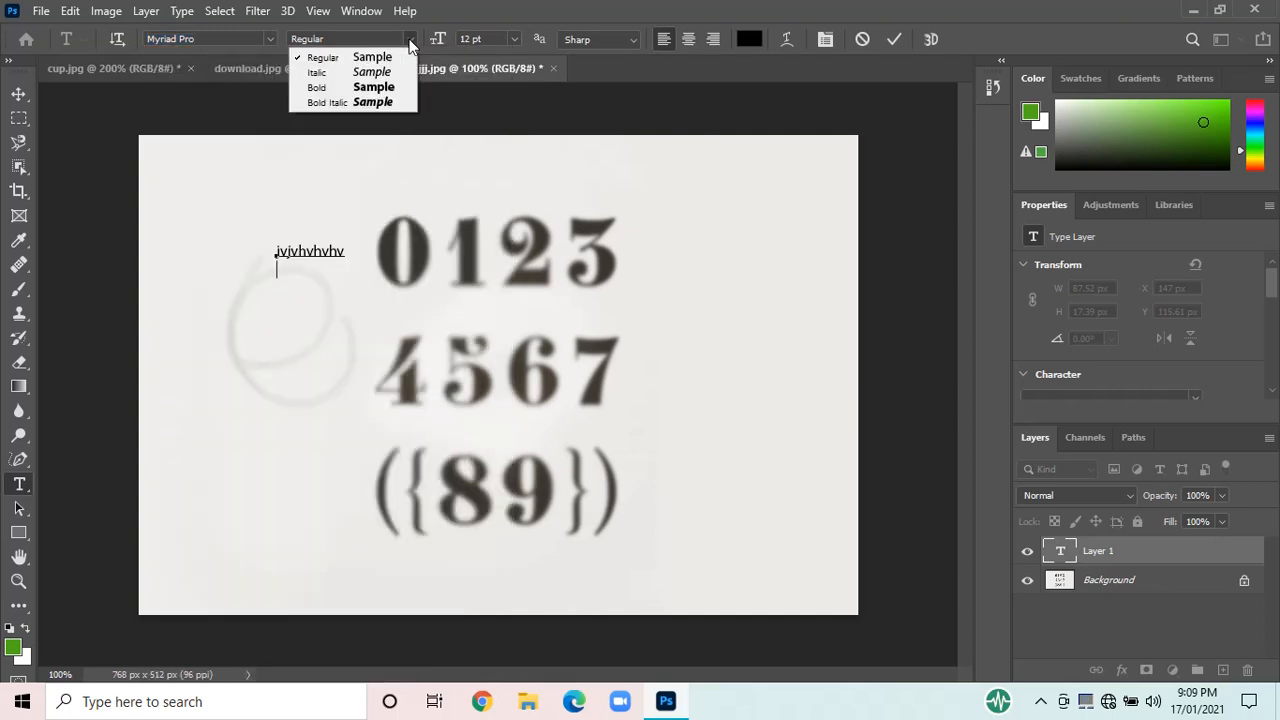
pyautogui.click(515, 40)
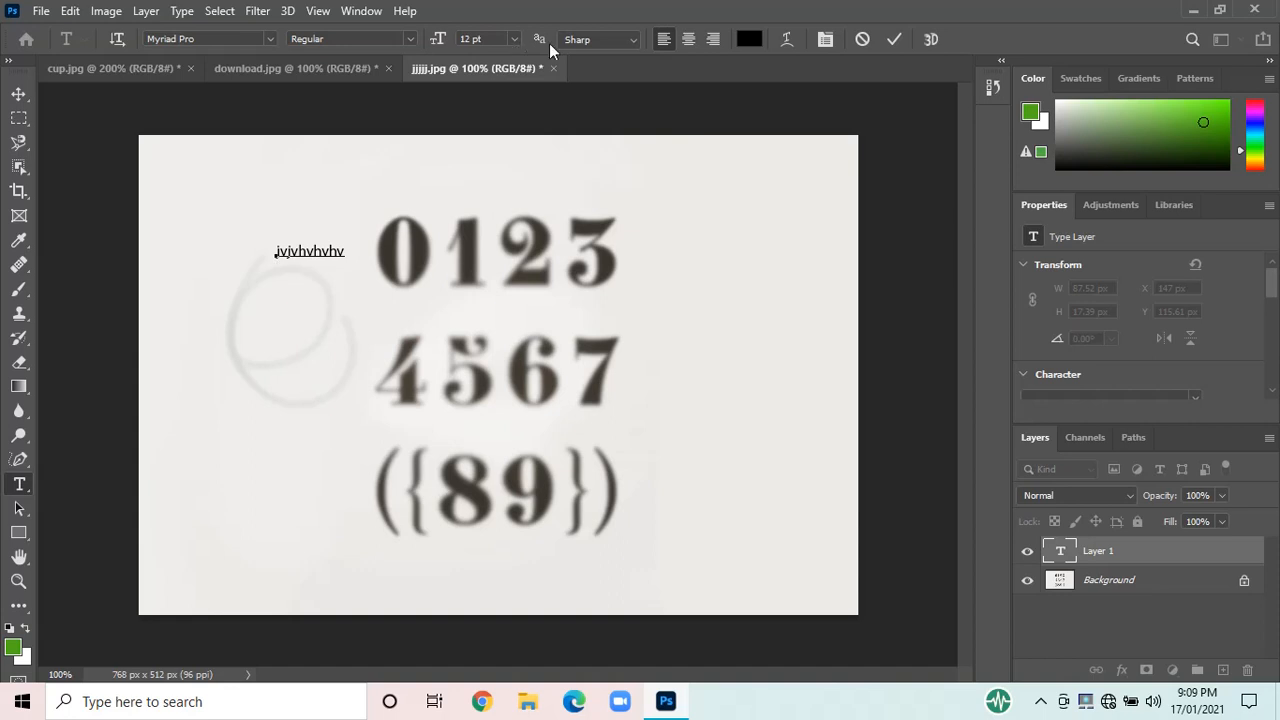
# - Try the Arc and Shell Upper warp styles on the text, apply Fisheye with a +50% bend, and commit the text
pyautogui.click(787, 39)
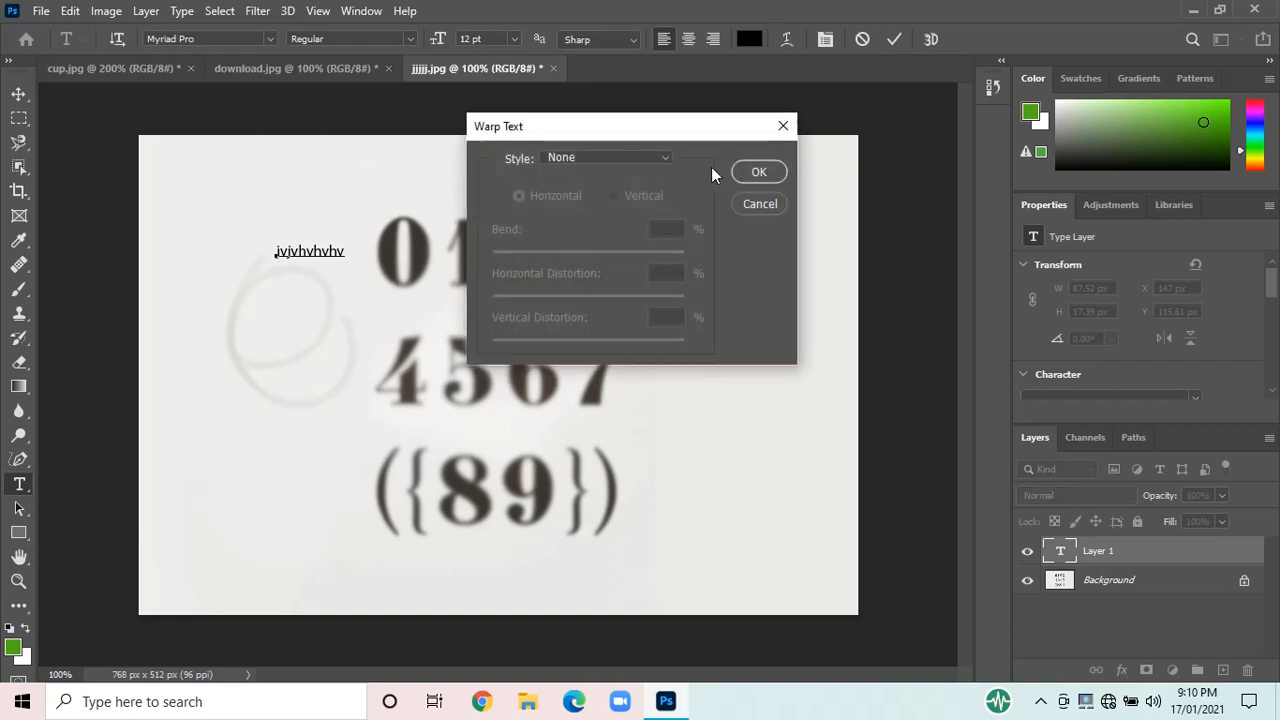
pyautogui.click(661, 157)
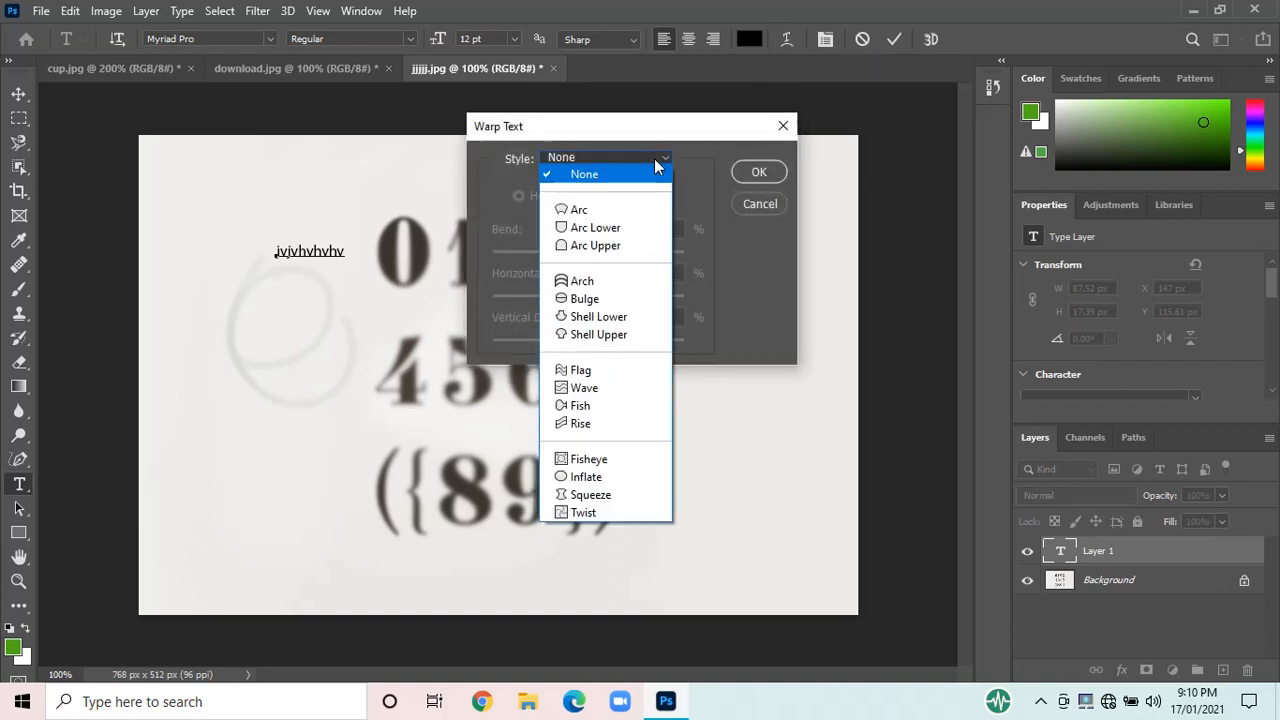
pyautogui.click(588, 211)
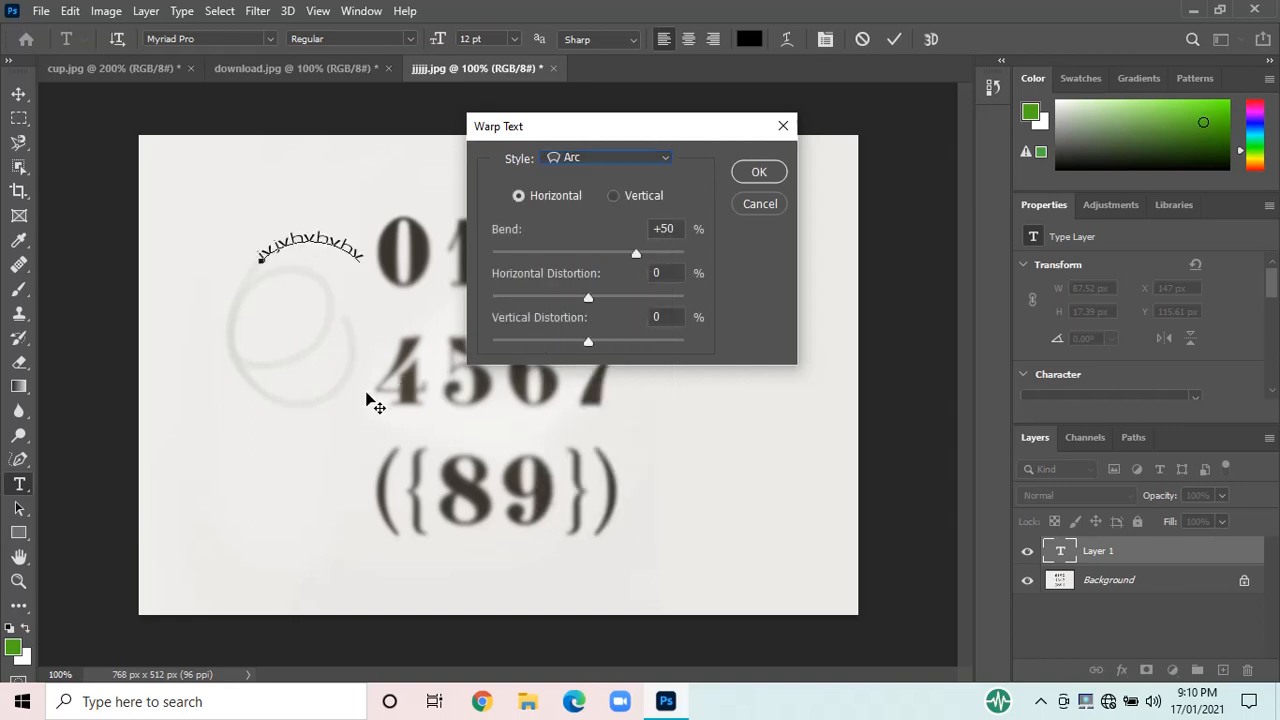
pyautogui.click(666, 159)
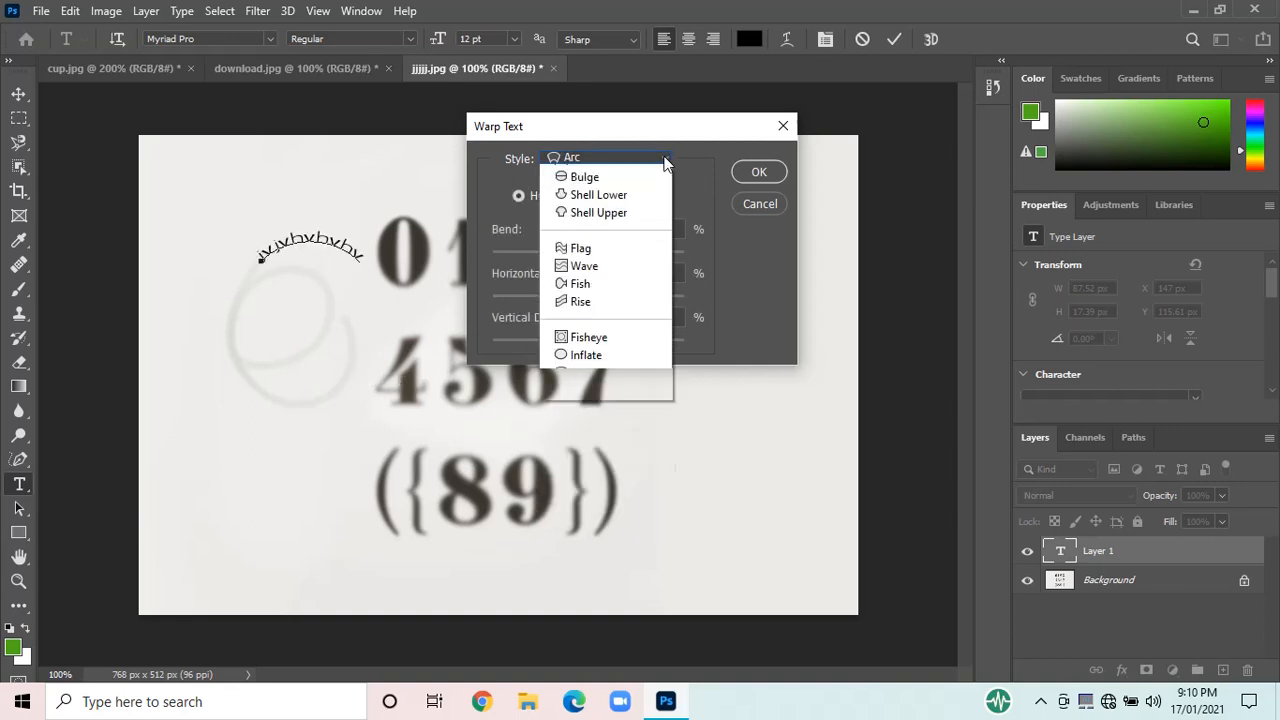
pyautogui.click(591, 338)
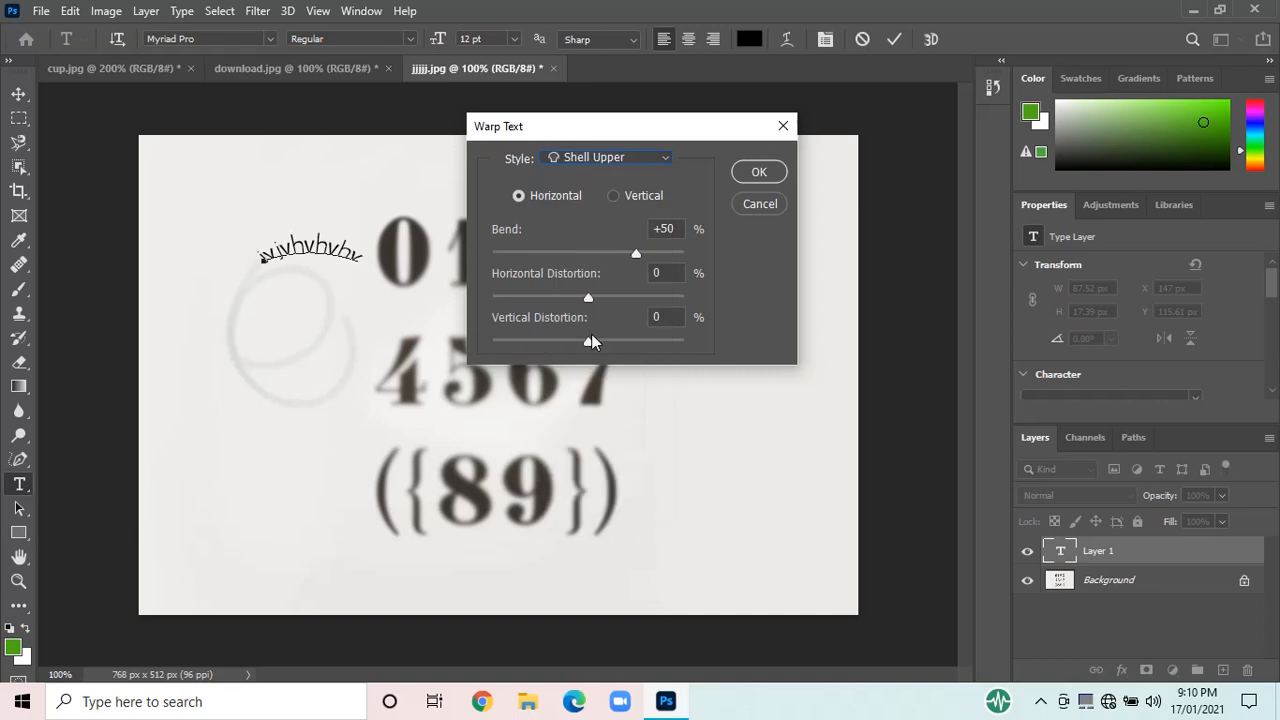
pyautogui.click(665, 158)
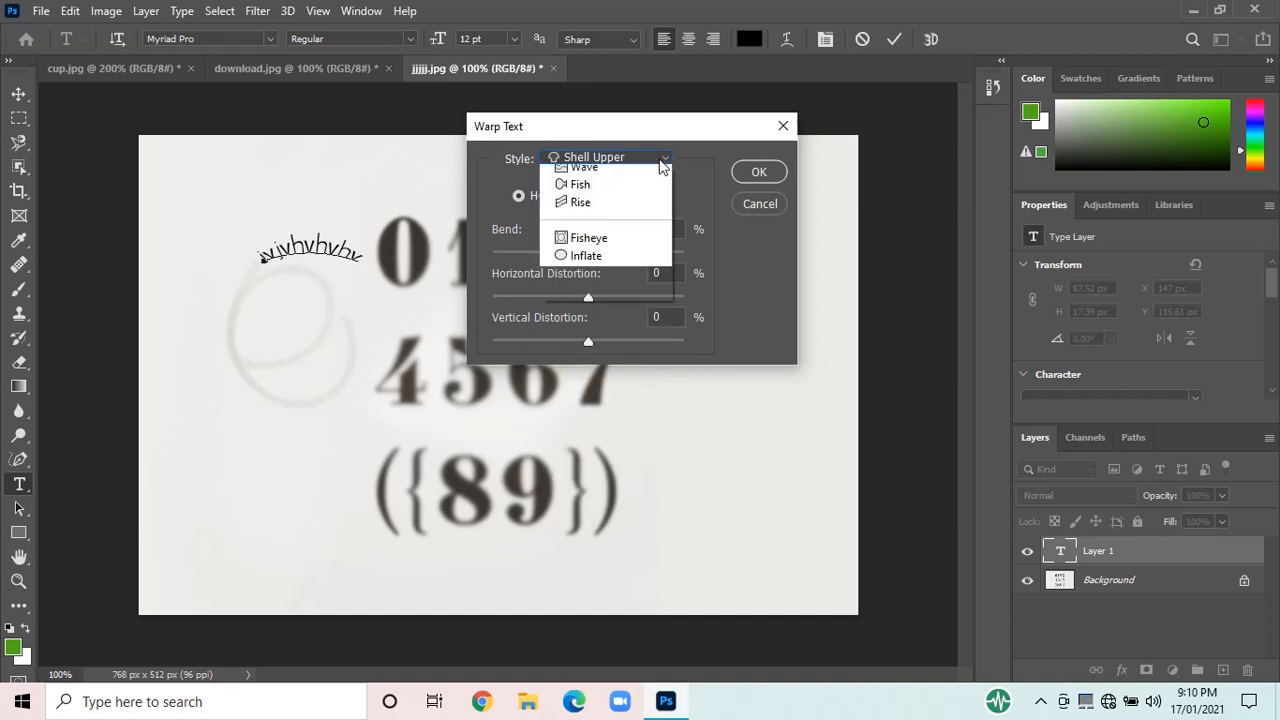
pyautogui.click(589, 461)
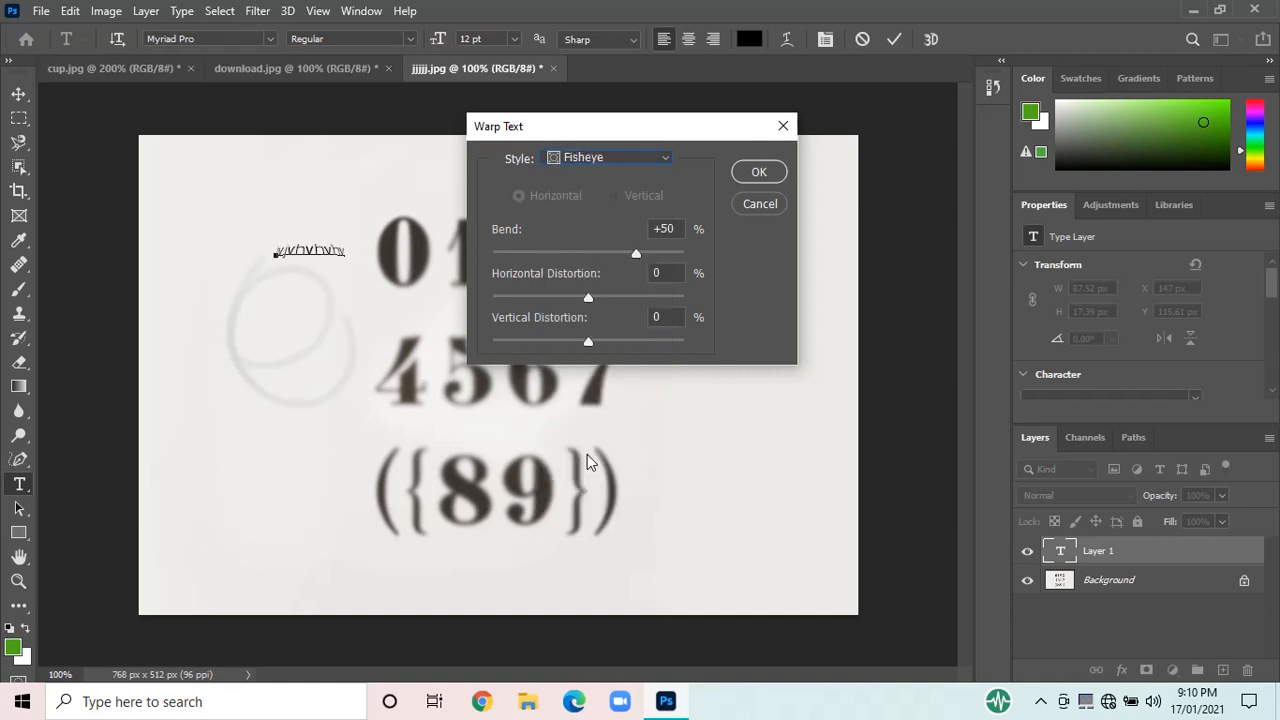
pyautogui.click(764, 173)
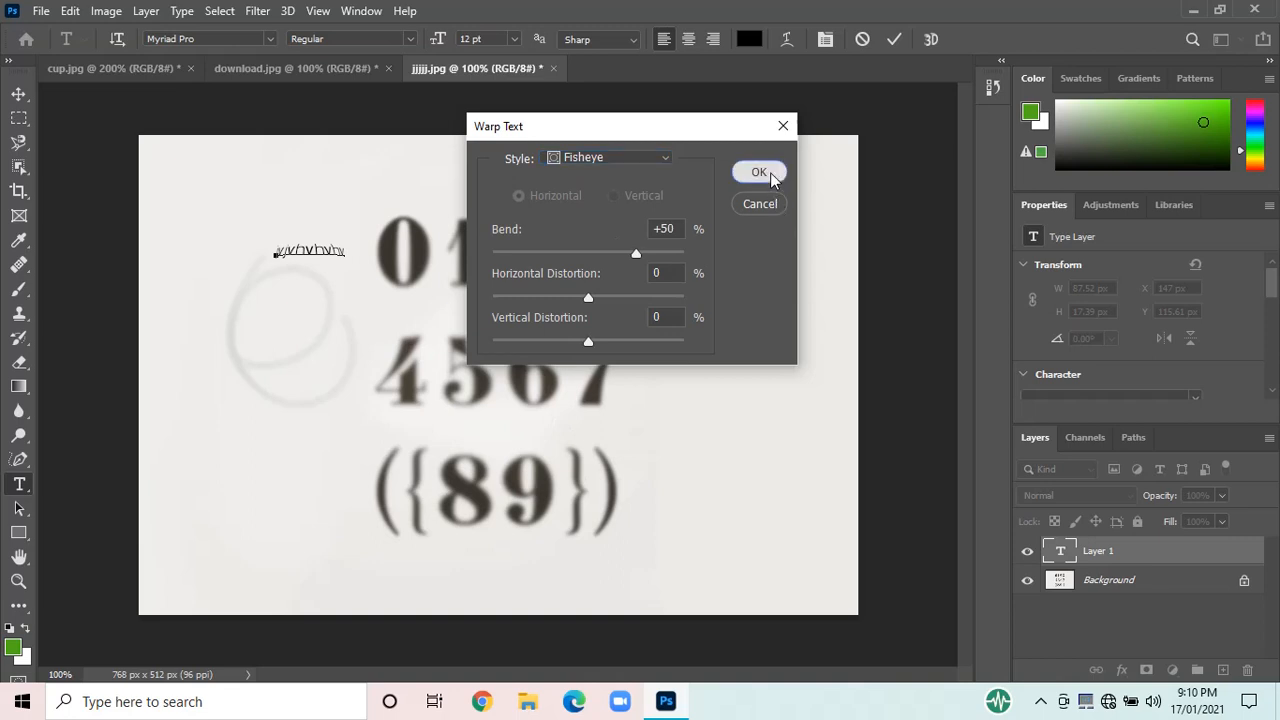
pyautogui.click(896, 40)
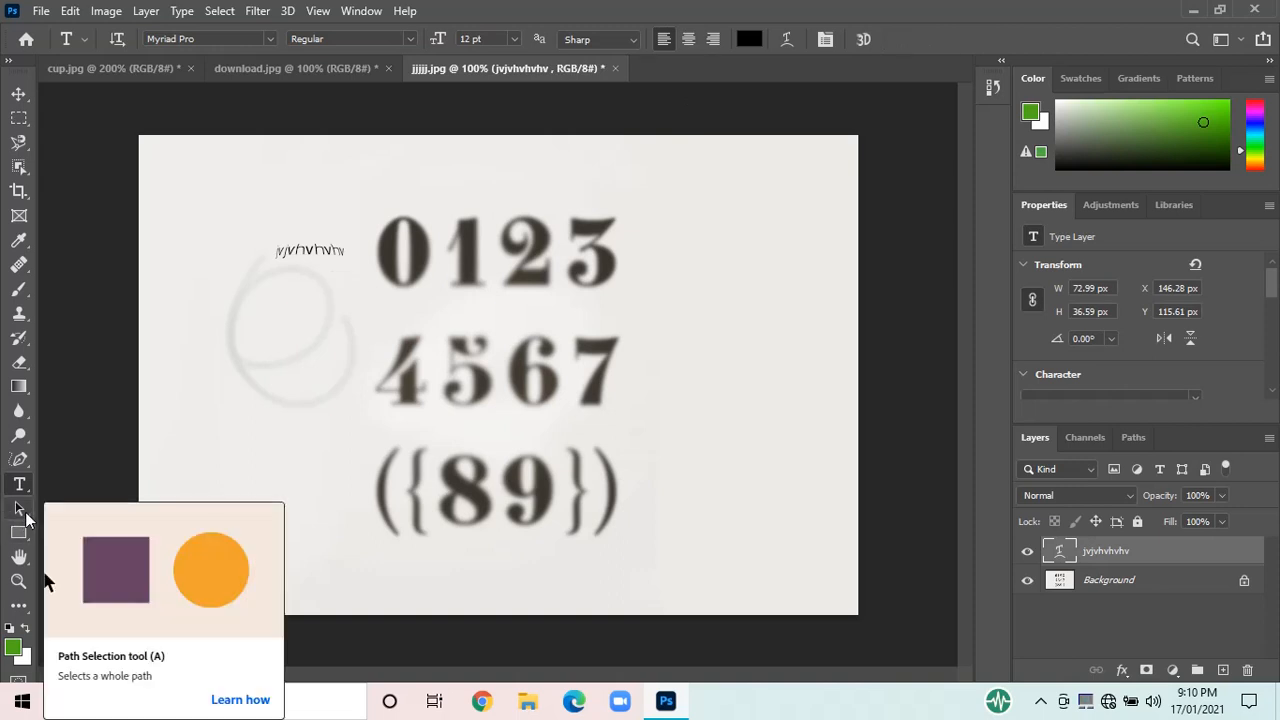
# - Try to select and move the warped text with the Path Selection tool and the Direct Selection tool
pyautogui.click(19, 508)
pyautogui.moveTo(460, 271); pyautogui.dragTo(367, 394)
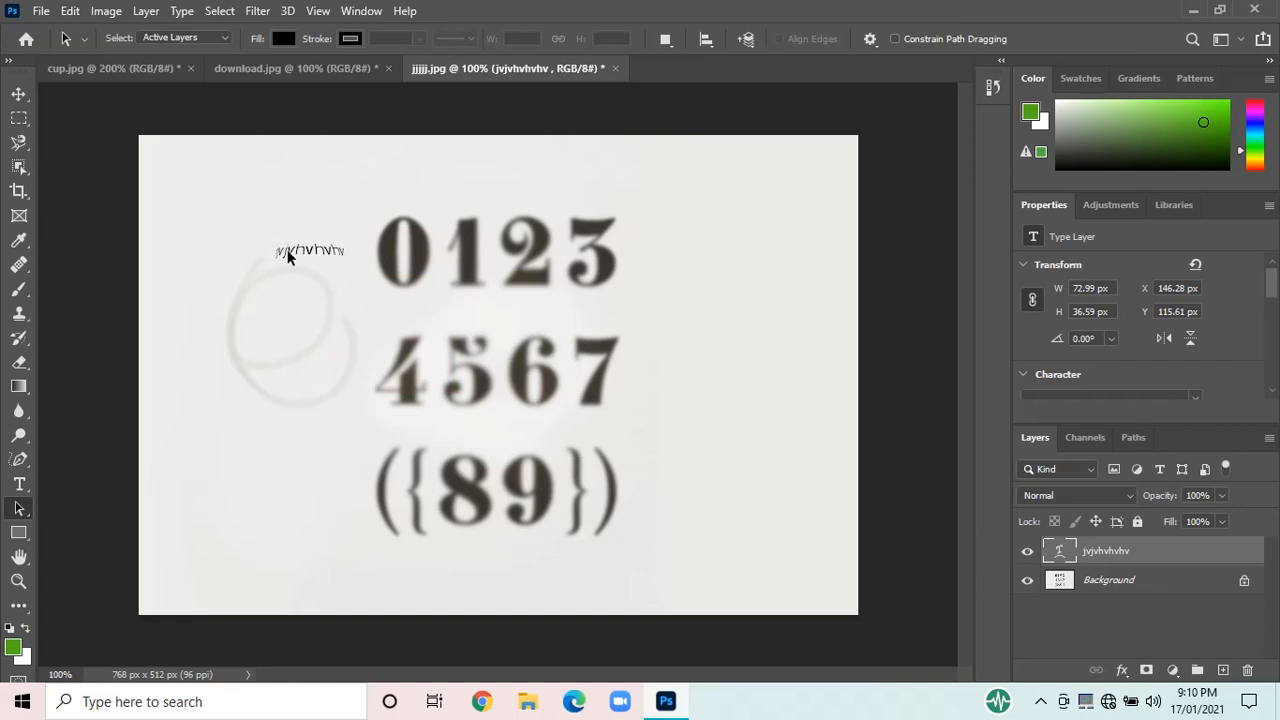
pyautogui.moveTo(287, 251); pyautogui.dragTo(271, 309)
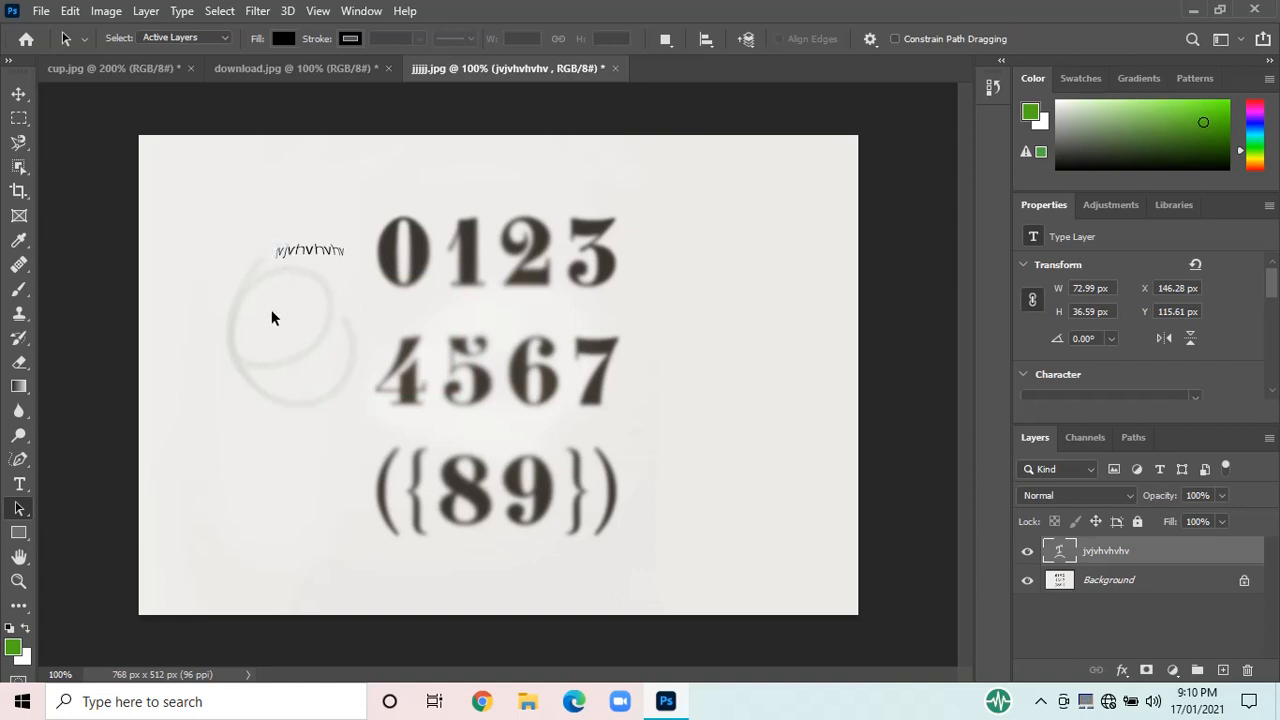
pyautogui.rightClick(23, 511)
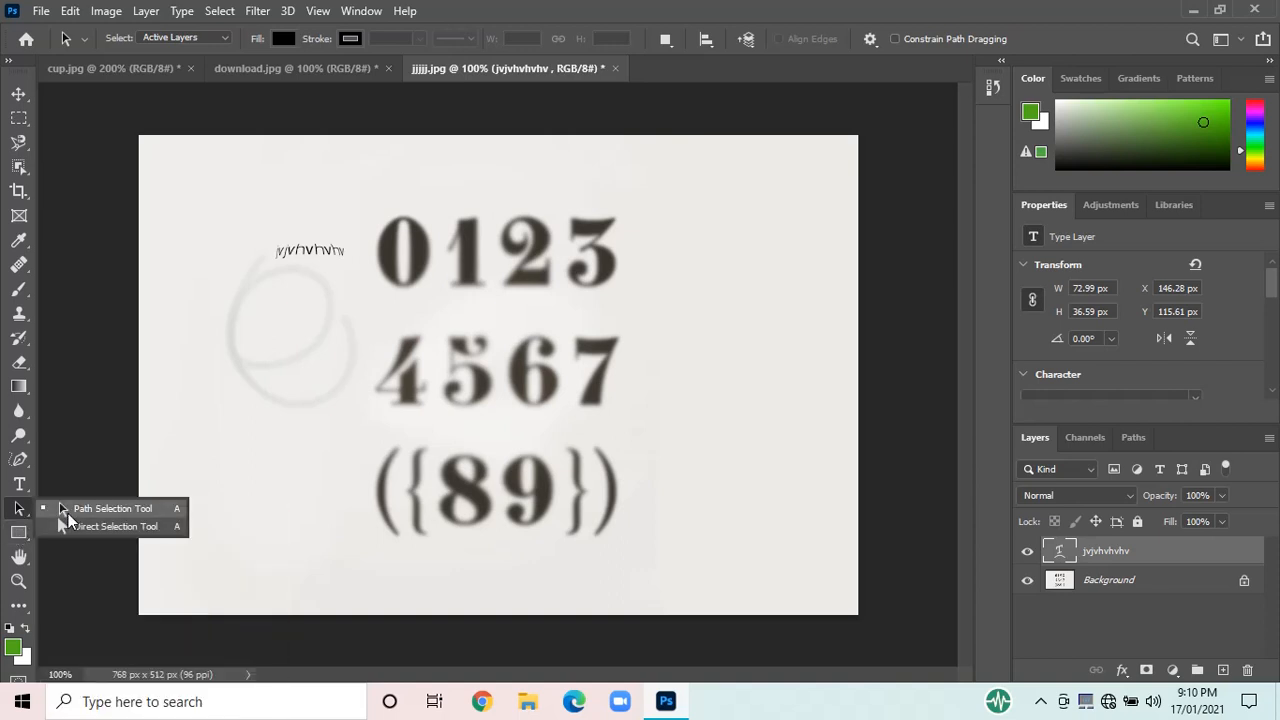
pyautogui.click(67, 523)
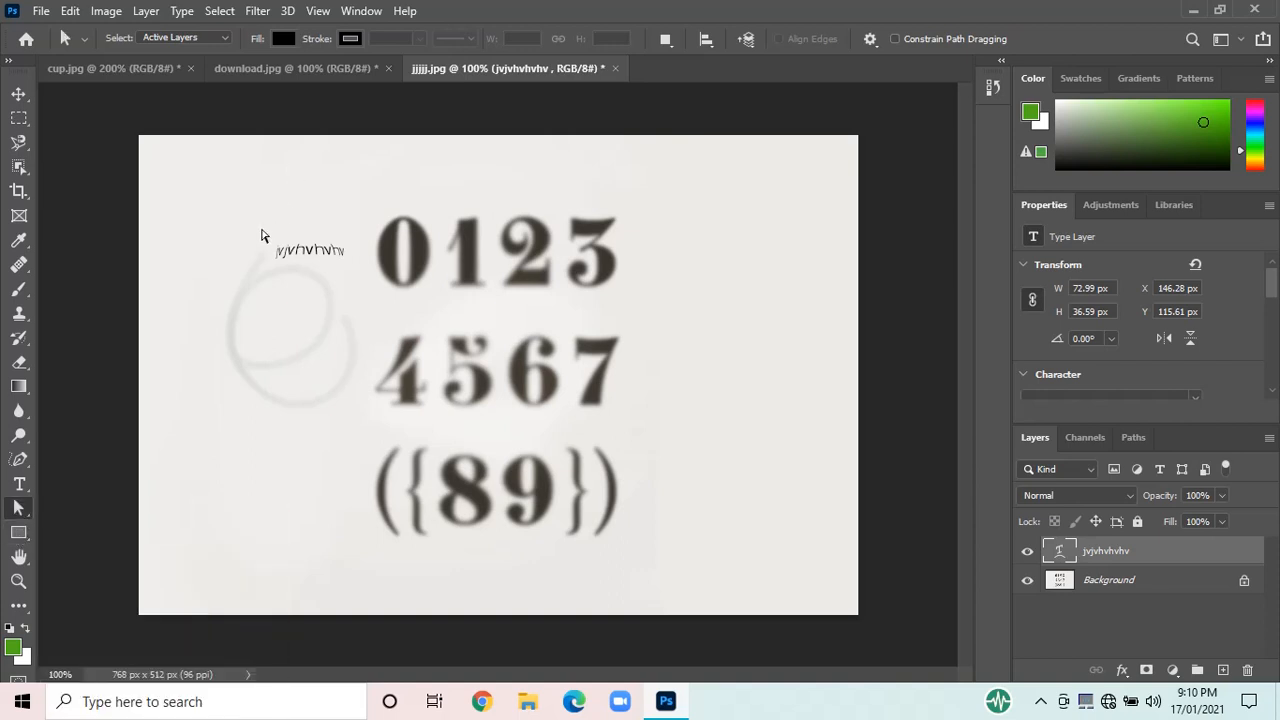
pyautogui.moveTo(261, 232); pyautogui.dragTo(296, 268)
pyautogui.moveTo(285, 258); pyautogui.dragTo(285, 356)
# - Draw three green rectangles over the numerals, about 283 x 168 px, 253 x 202 px and 164 x 104 px
pyautogui.click(12, 532)
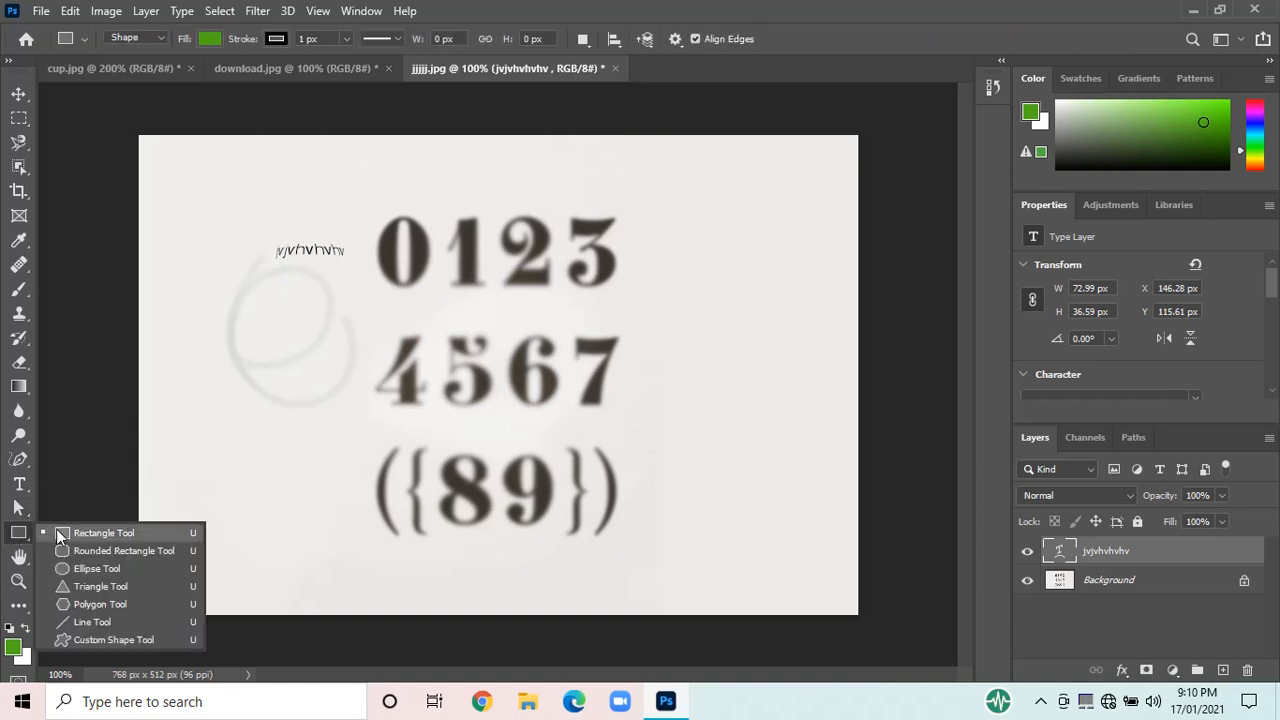
pyautogui.click(56, 530)
pyautogui.moveTo(173, 331); pyautogui.dragTo(437, 488)
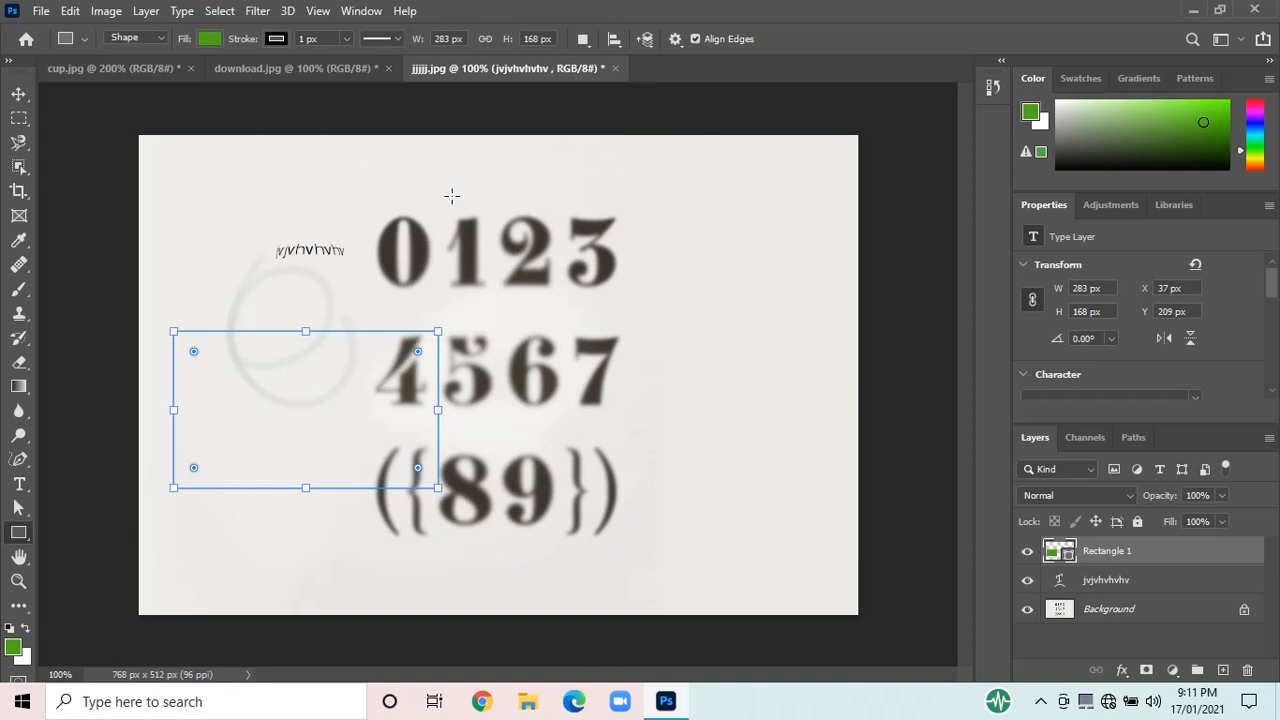
pyautogui.moveTo(451, 197); pyautogui.dragTo(688, 384)
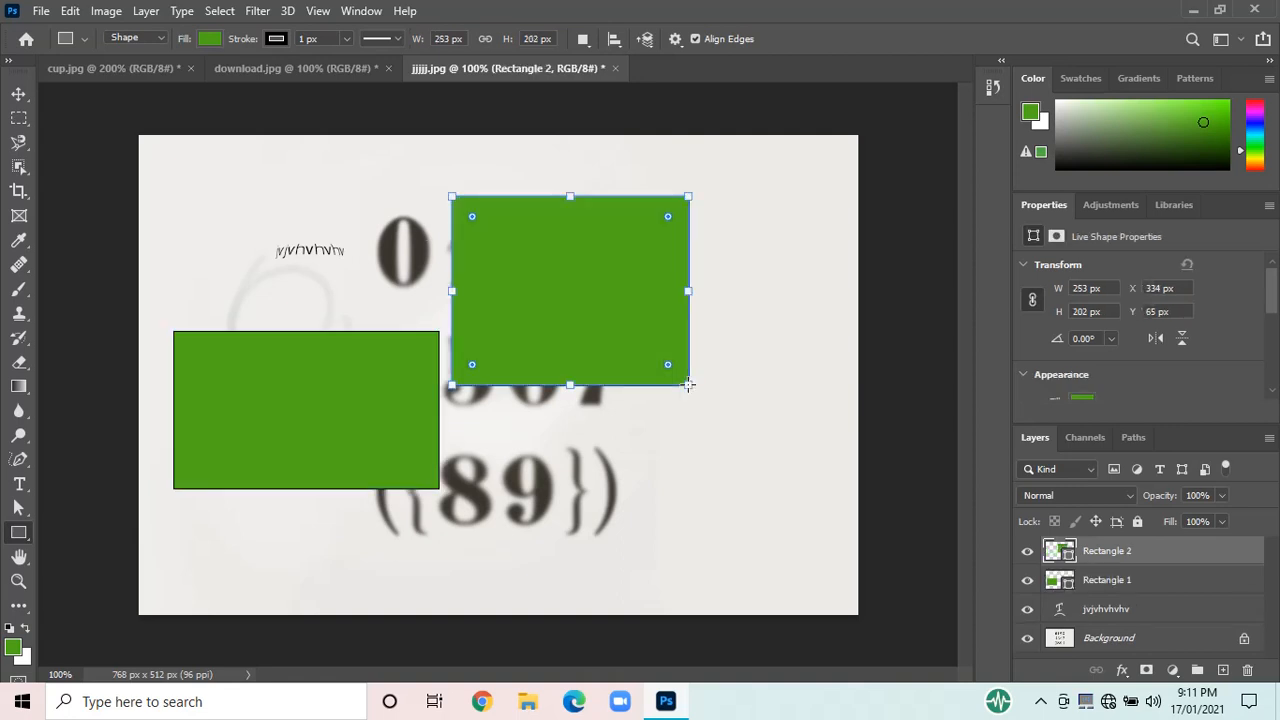
pyautogui.moveTo(603, 444); pyautogui.dragTo(451, 542)
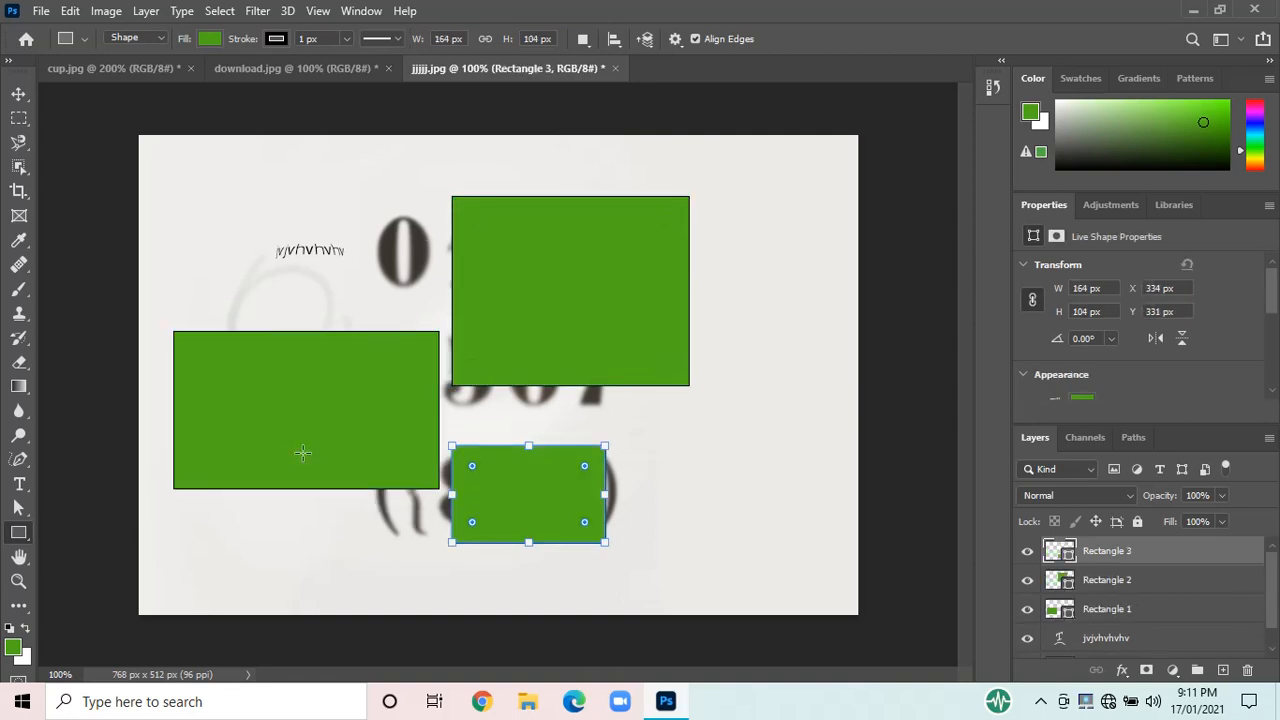
# - Examine the blending options of the smallest rectangle's layer and close them without changes
pyautogui.rightClick(1148, 558)
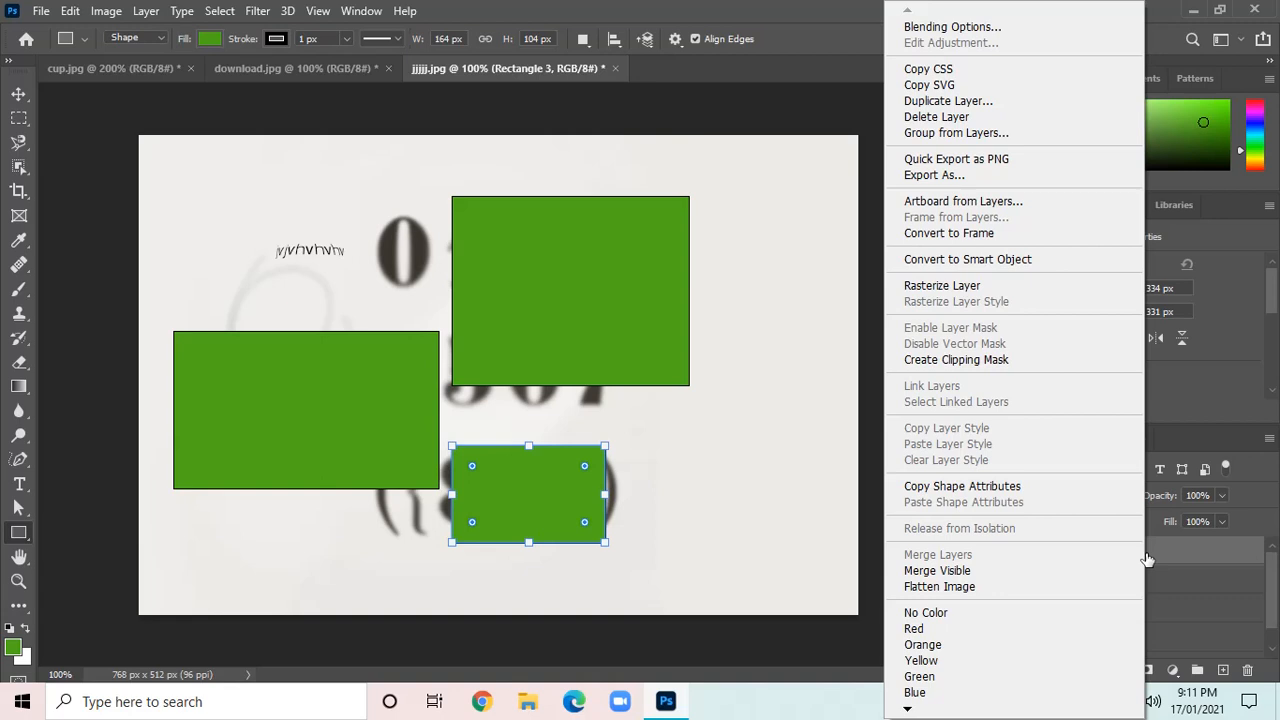
pyautogui.click(997, 28)
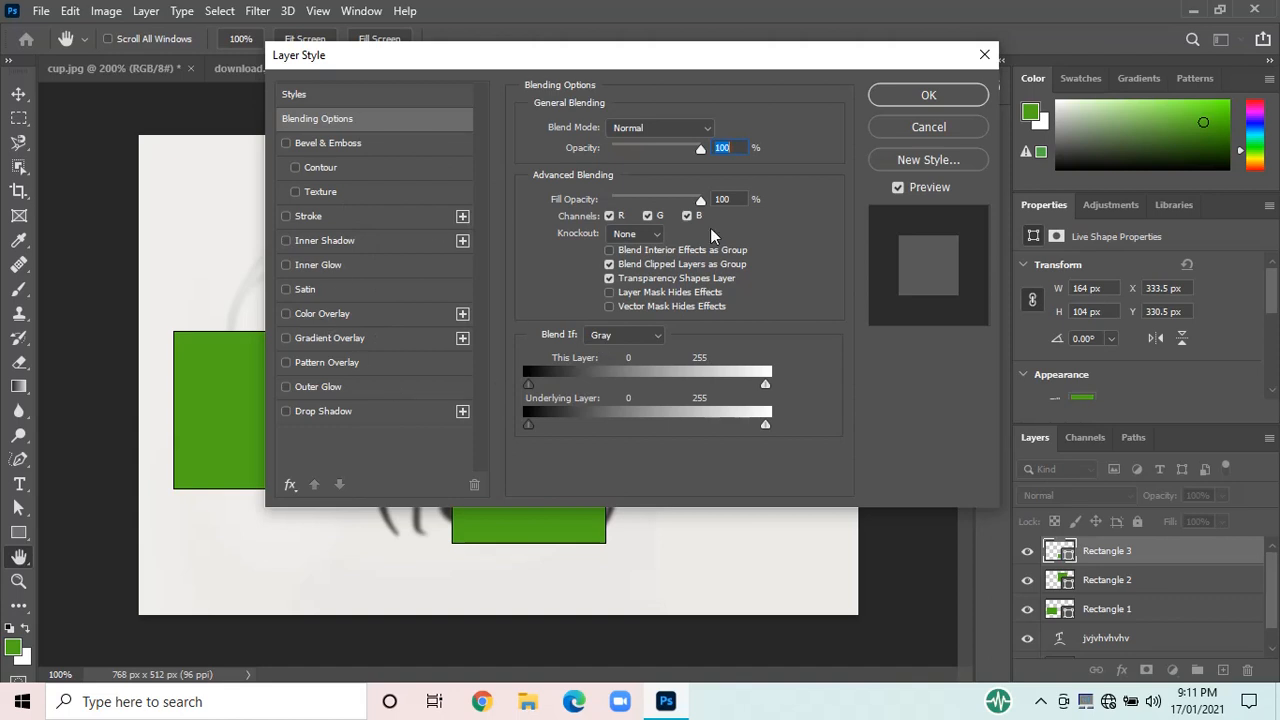
pyautogui.click(985, 56)
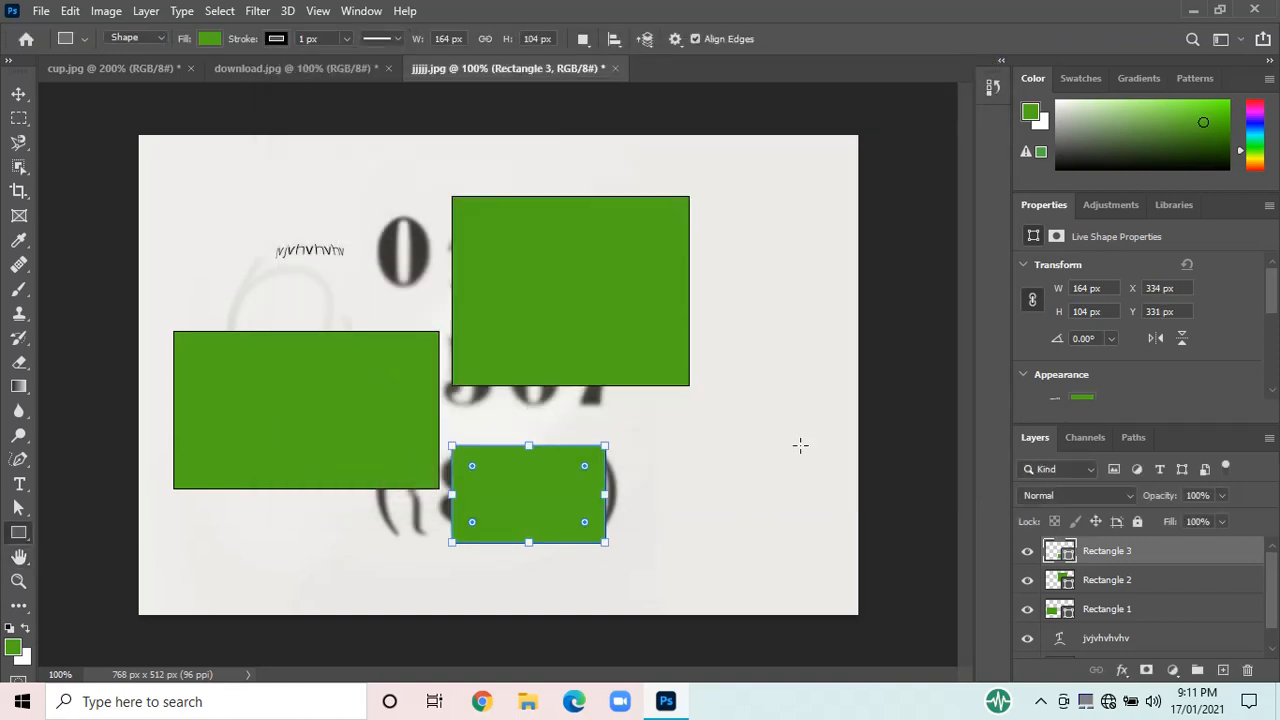
# - Try the Hand tool, check the download.jpg image, and zoom the numerals image out to 23.33%
pyautogui.click(27, 560)
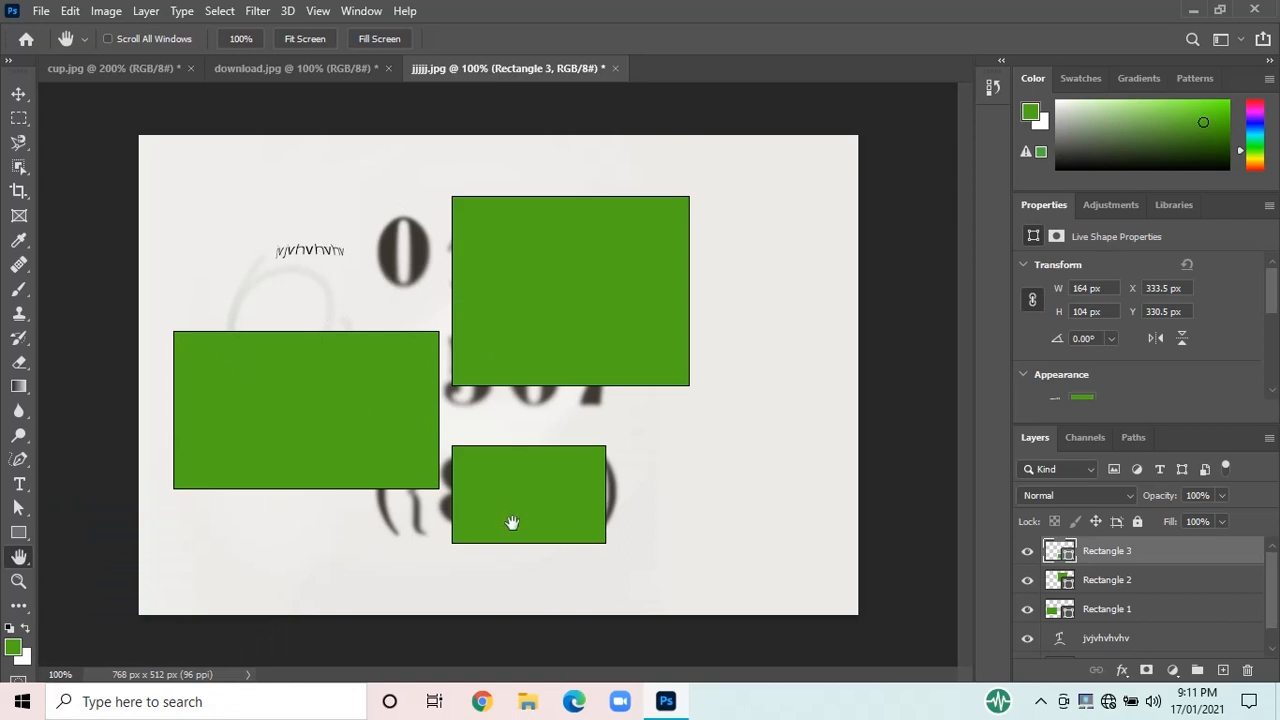
pyautogui.click(317, 74)
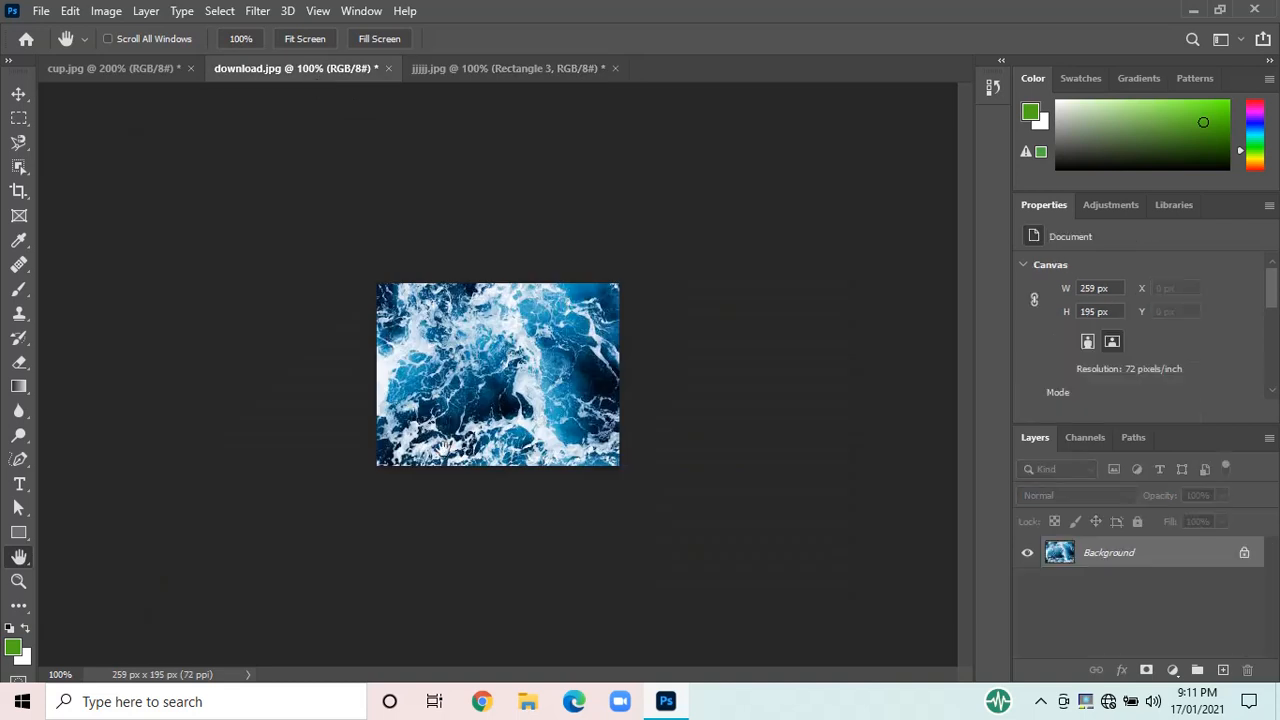
pyautogui.click(436, 77)
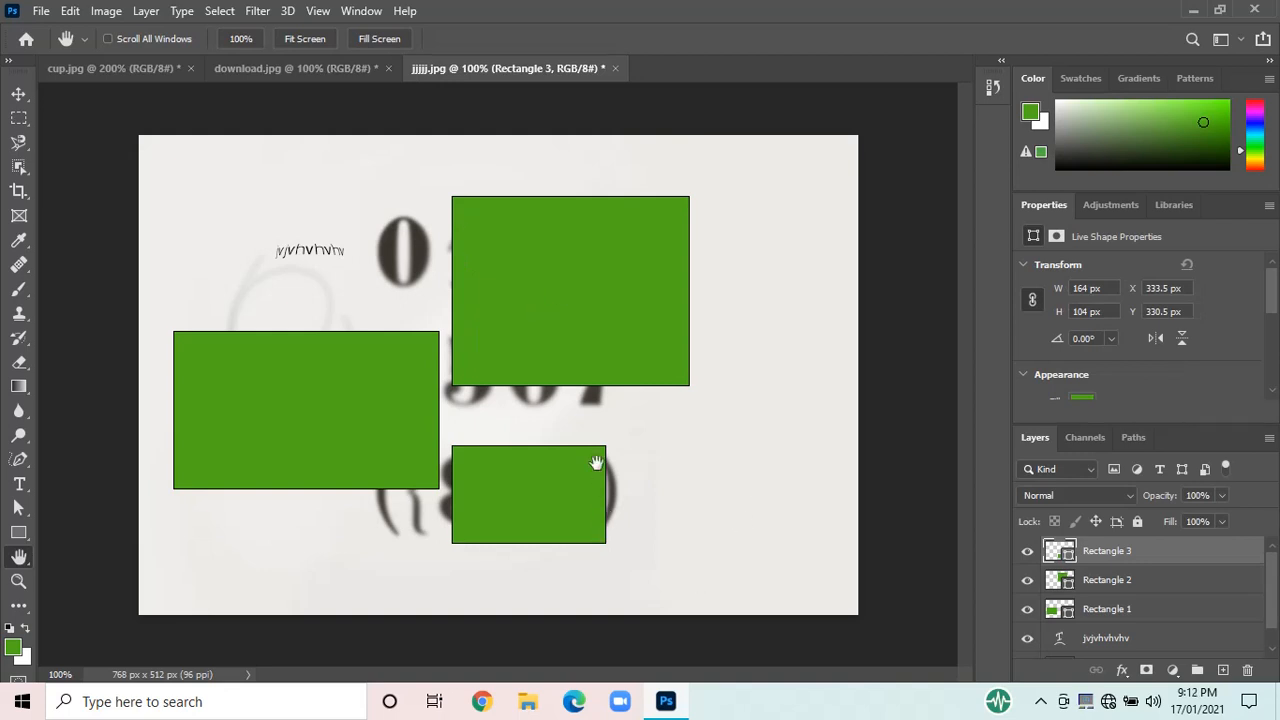
pyautogui.moveTo(597, 463); pyautogui.dragTo(516, 491)
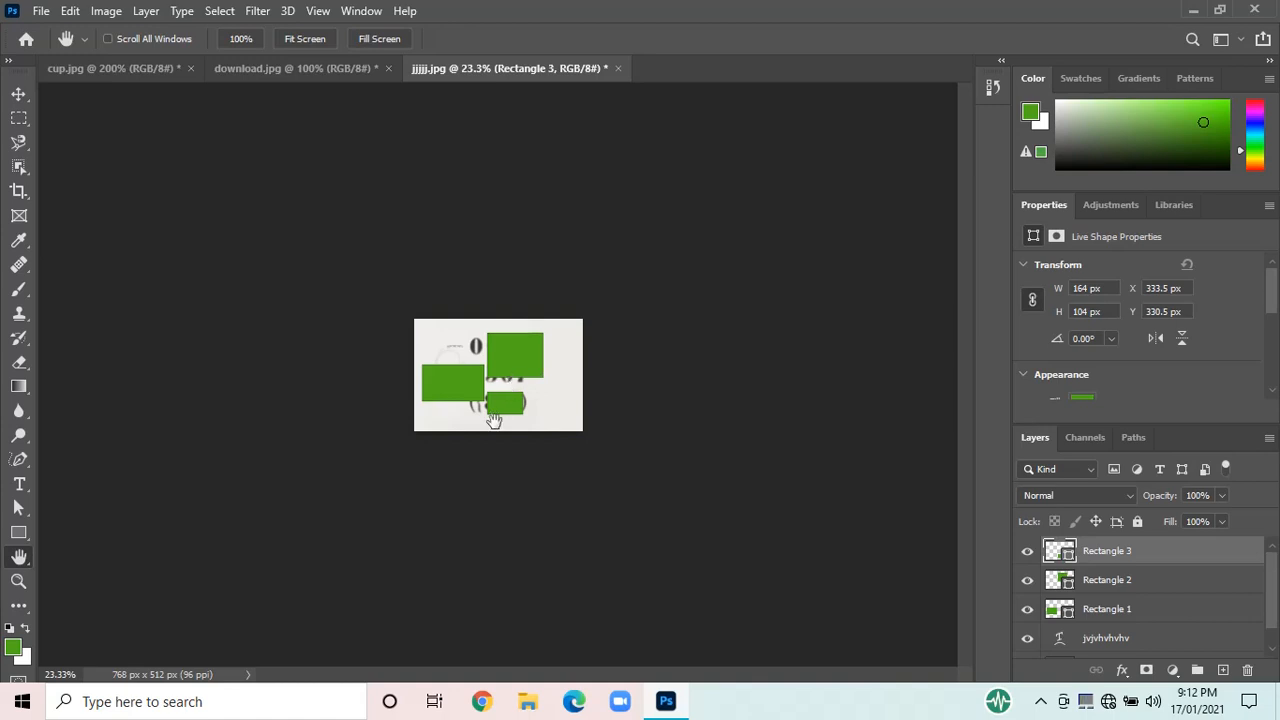
# - Magnify the numerals image to 400% around the gap between the green rectangles with the Zoom tool
pyautogui.click(19, 580)
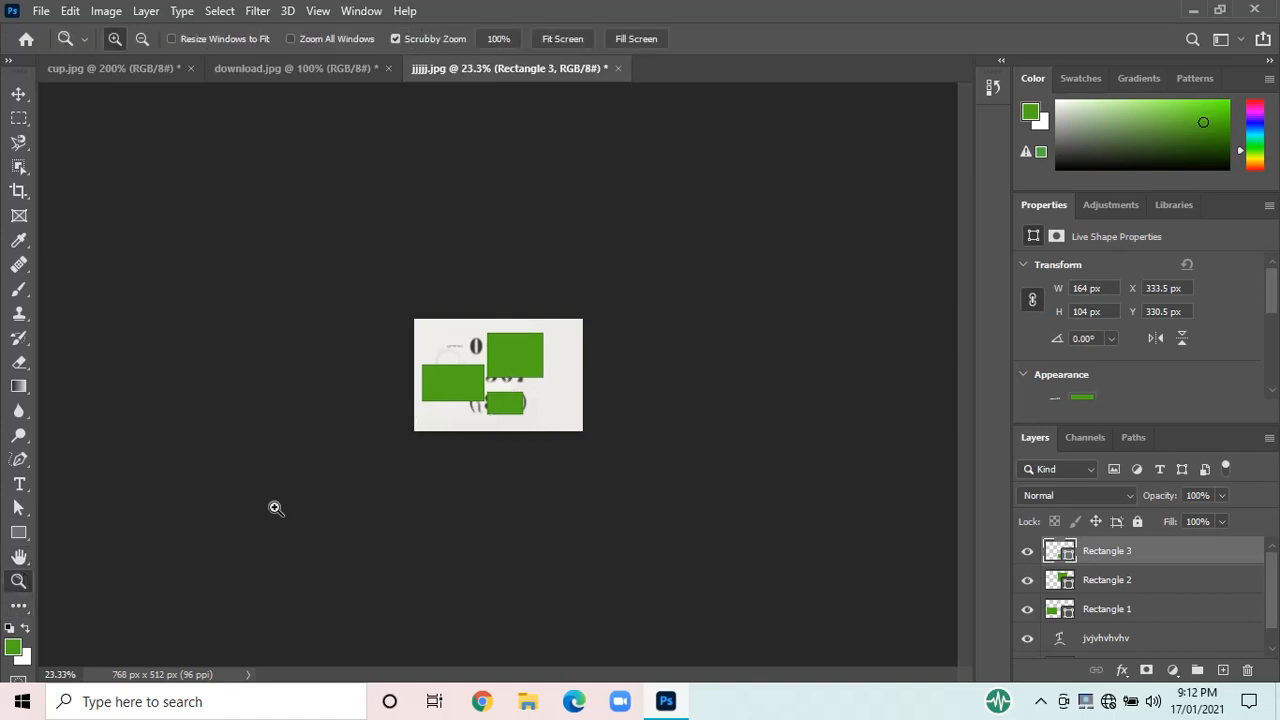
pyautogui.click(453, 411)
pyautogui.moveTo(454, 412); pyautogui.dragTo(454, 412)
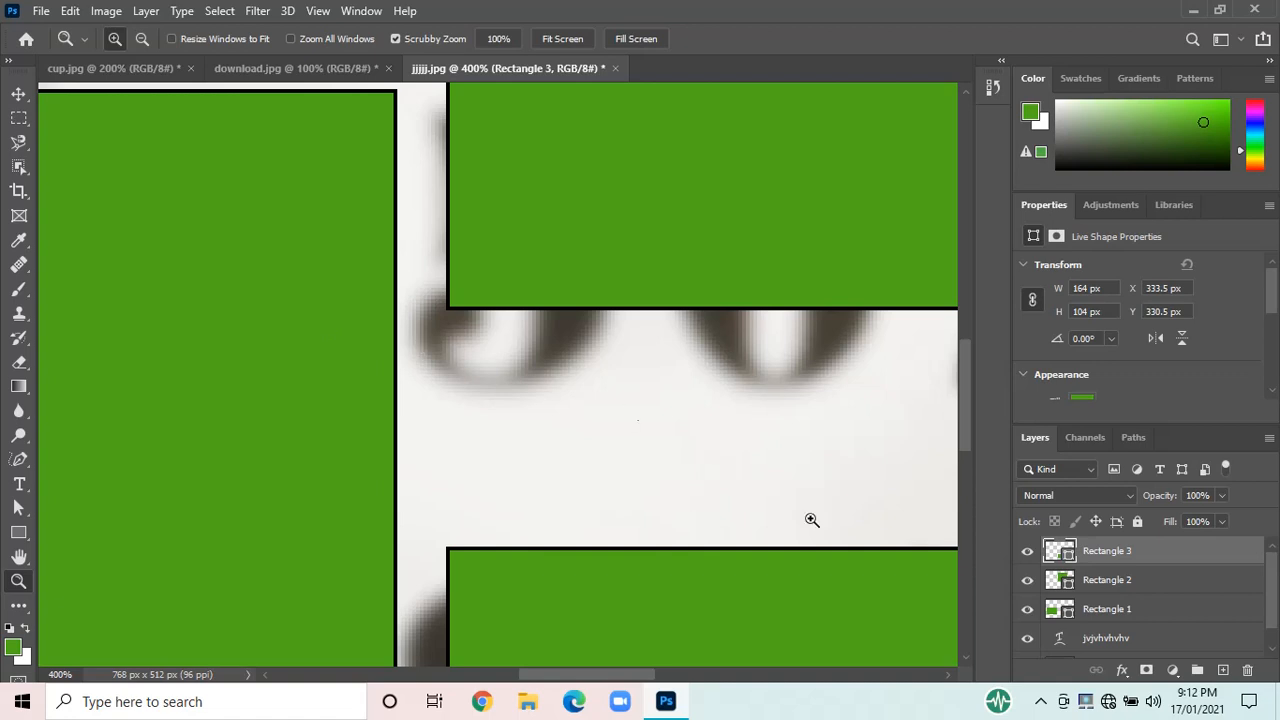
pyautogui.click(1047, 711)
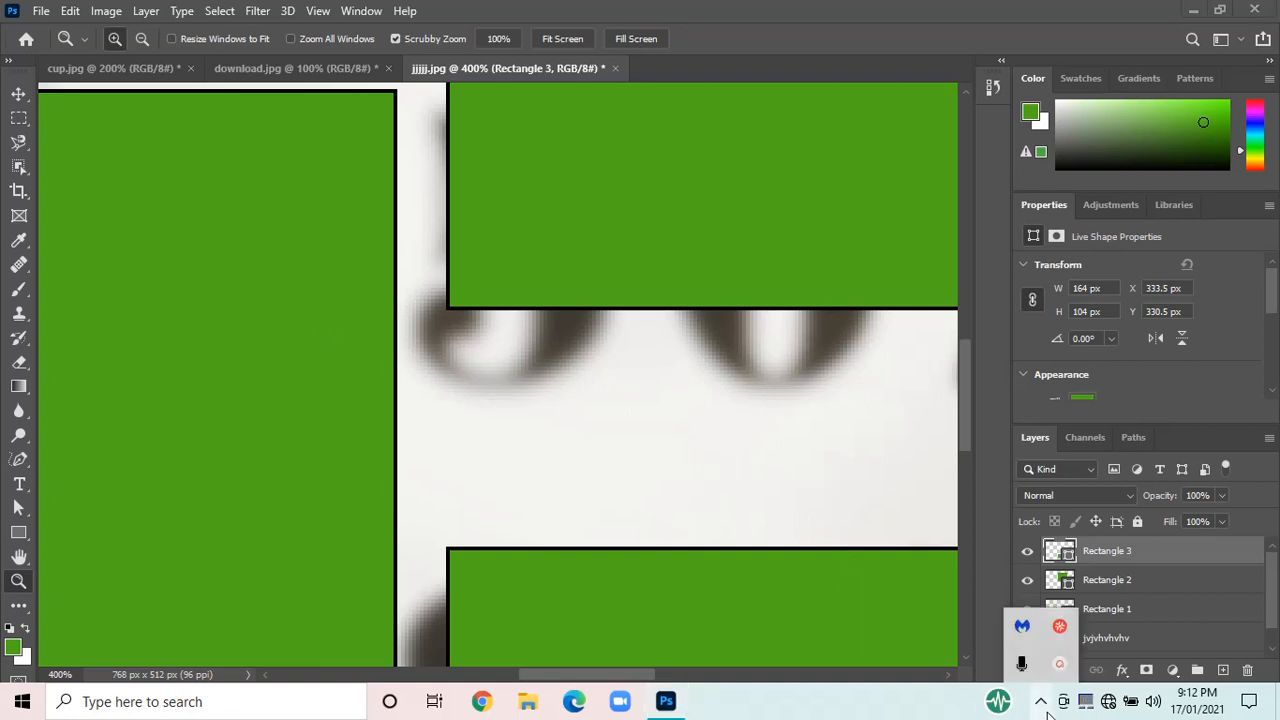